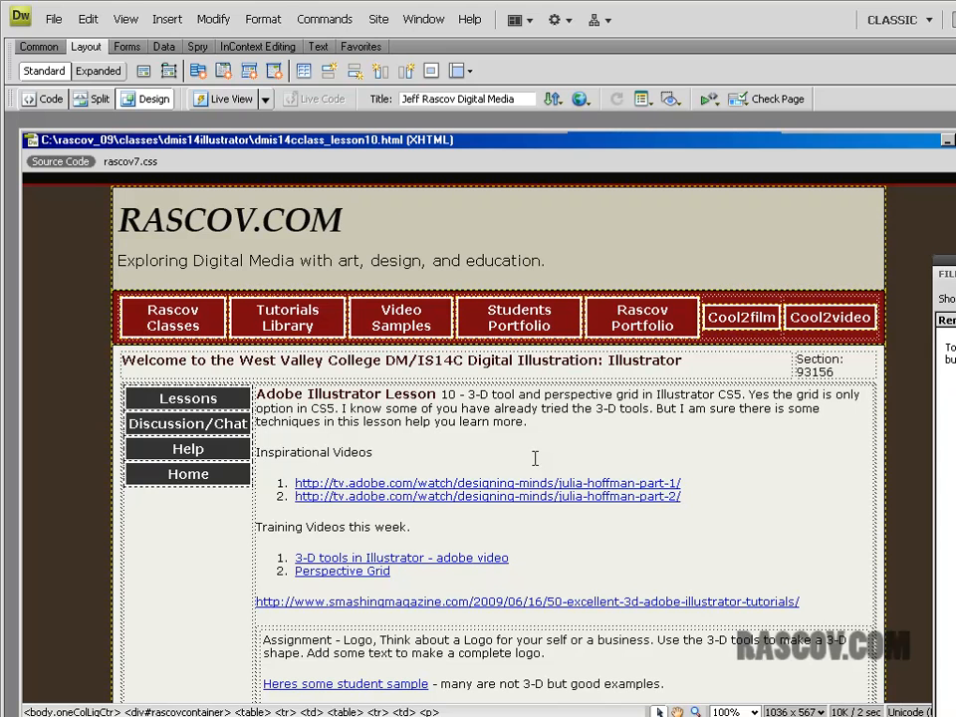
Switch from Dreamweaver to the Lesson 10 page in Firefox.
key(alt+Tab)
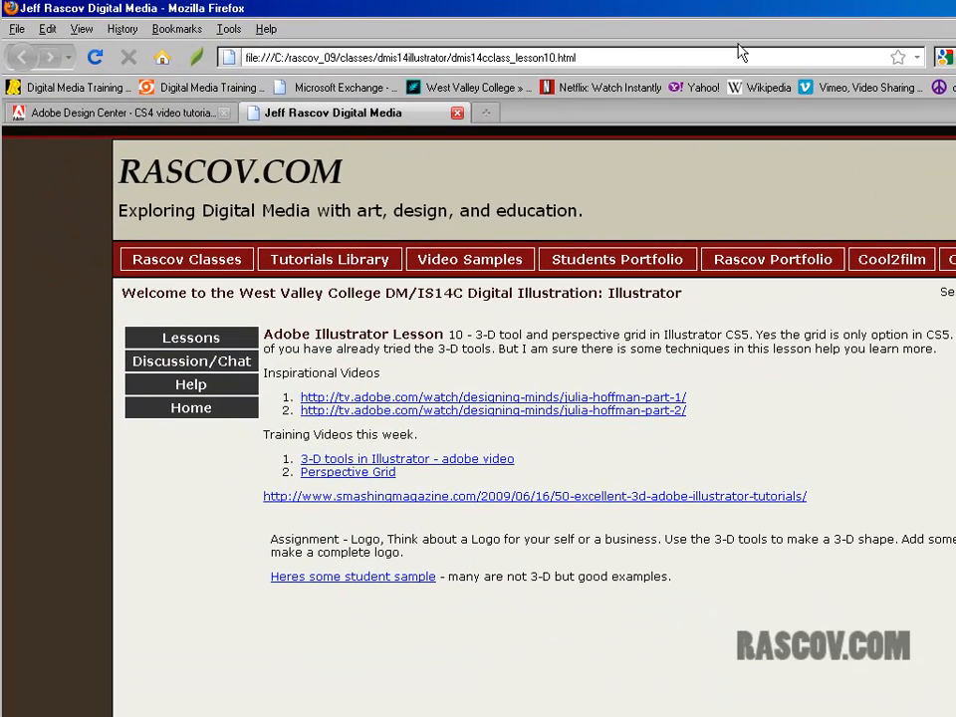
Fit Firefox to the screen and preview the Julia Hoffman and 3D tools videos.
drag(955, 716, 953, 715)
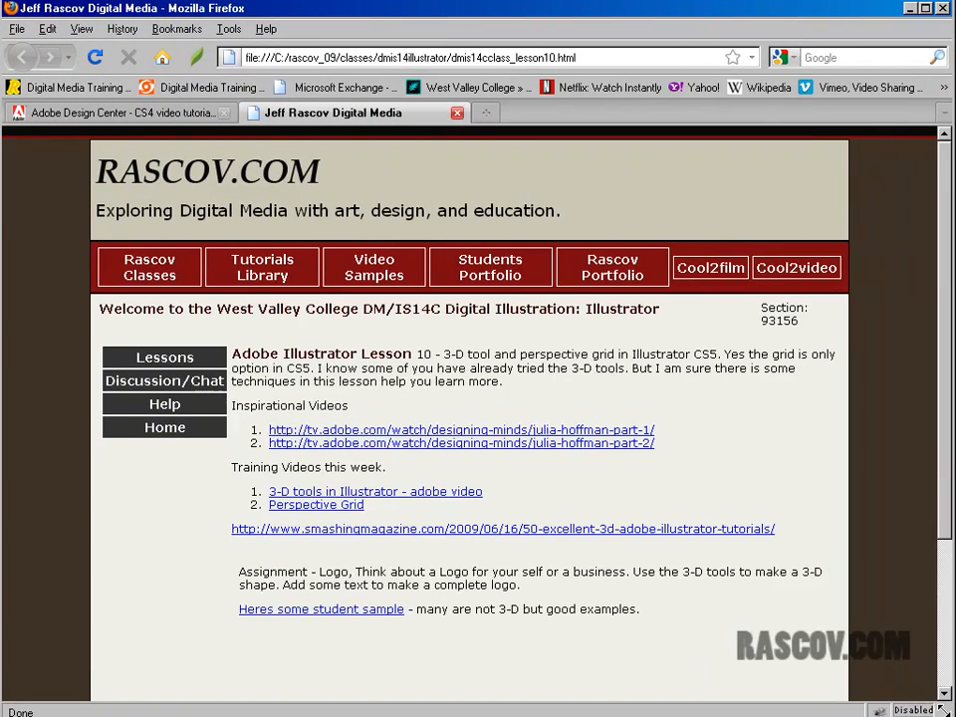
click(578, 437)
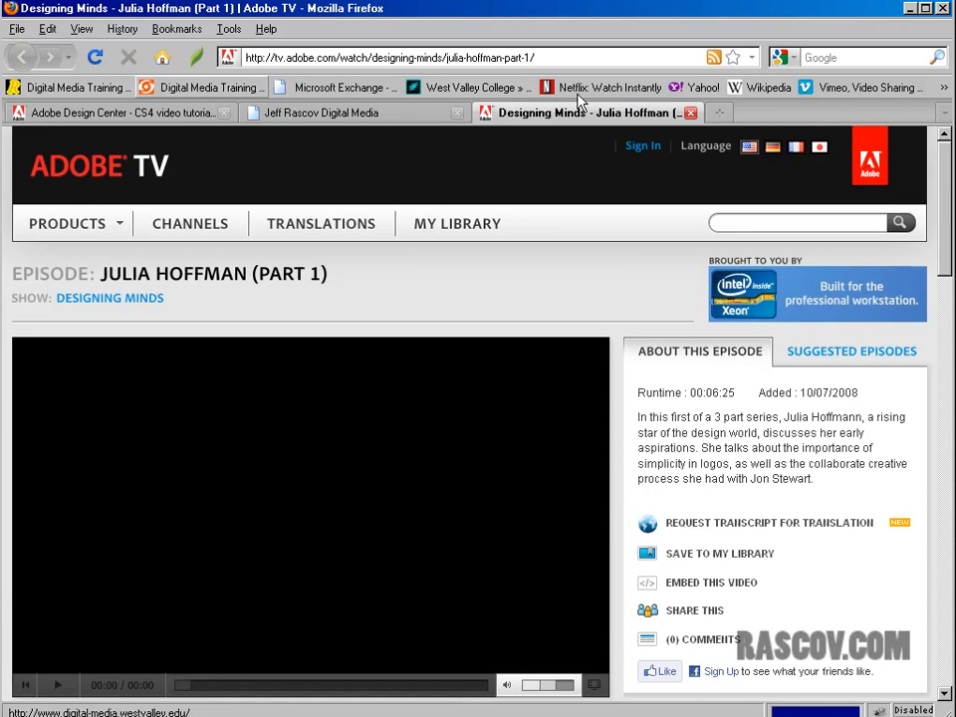
click(692, 114)
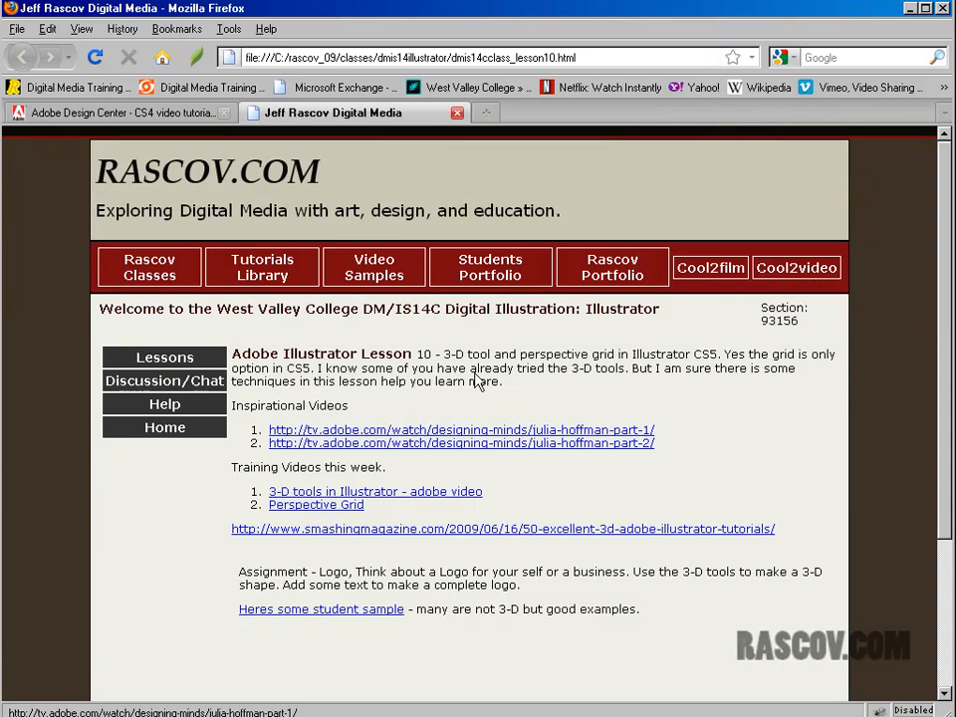
click(429, 493)
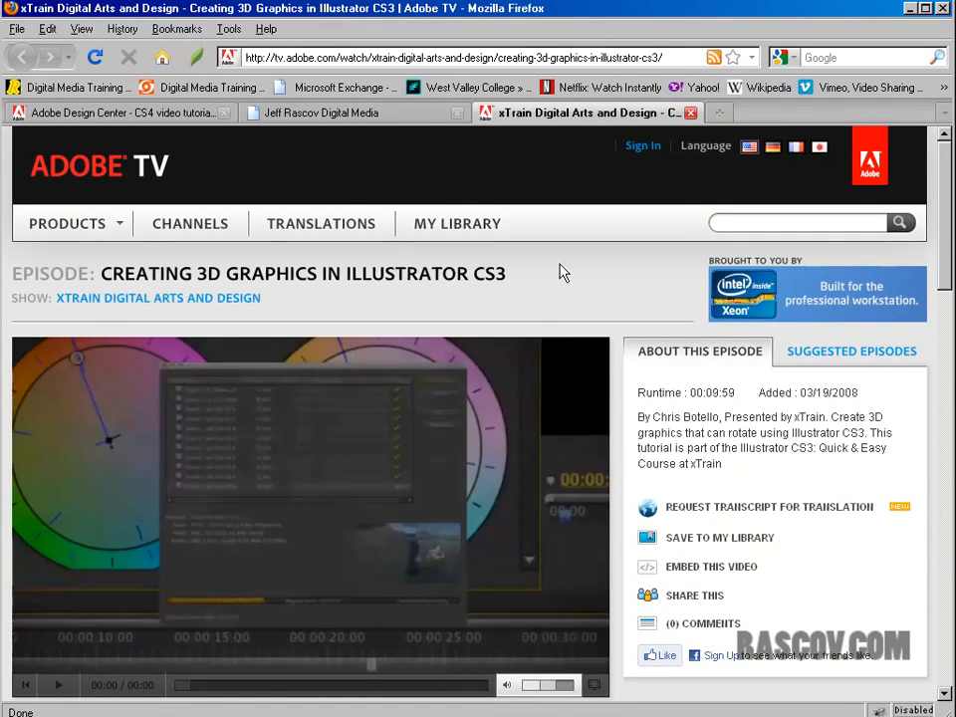
click(691, 113)
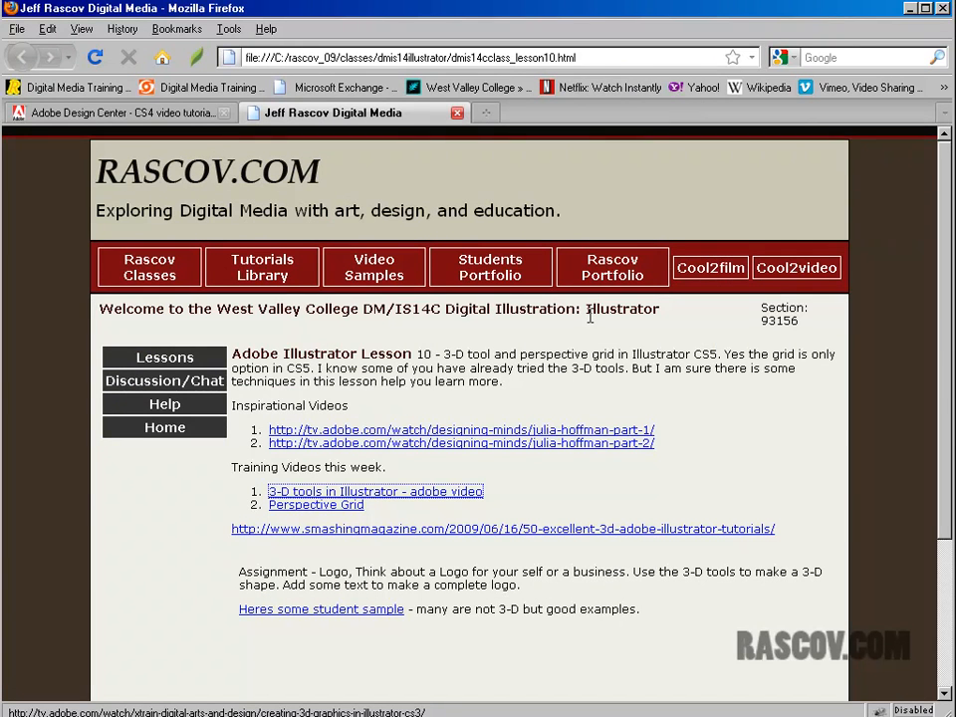
Preview the Perspective Grid video, then open the Smashing Magazine 3D tutorials article.
click(341, 507)
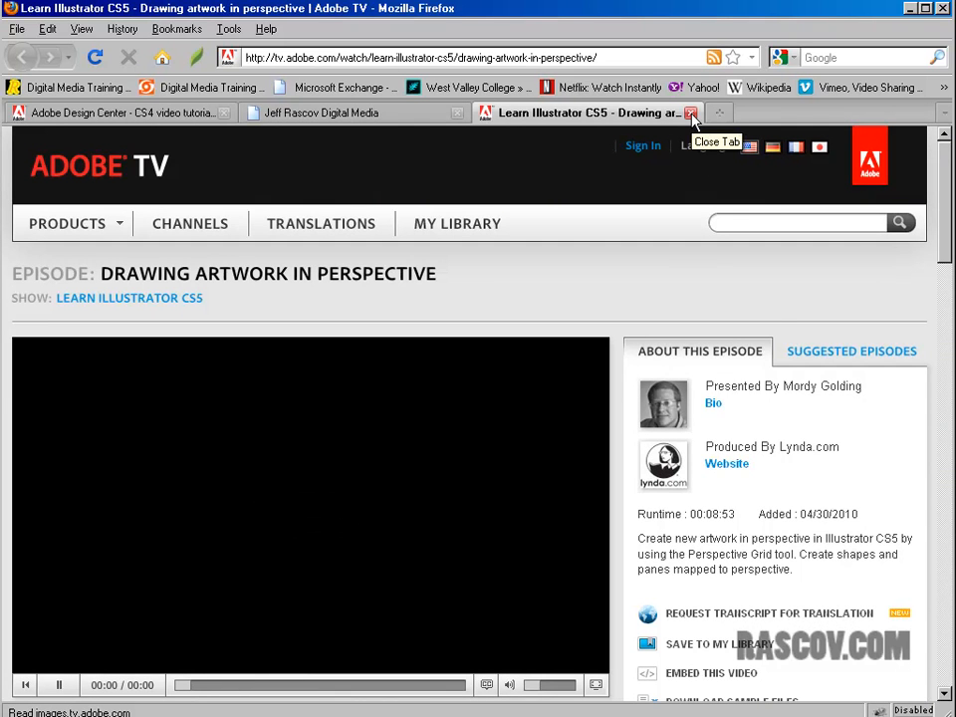
click(691, 113)
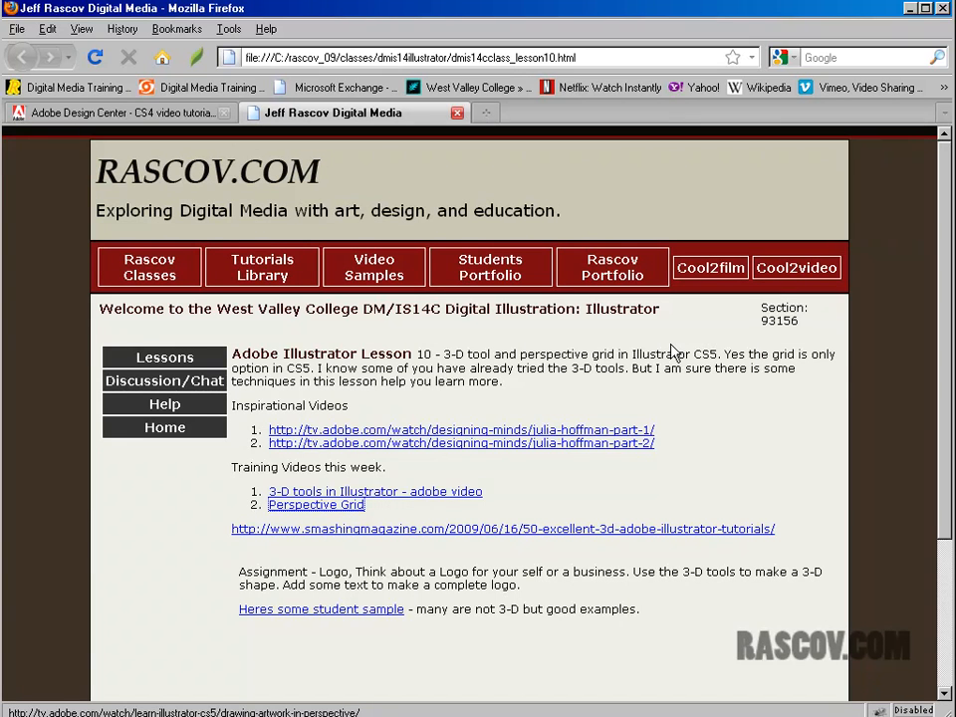
click(574, 530)
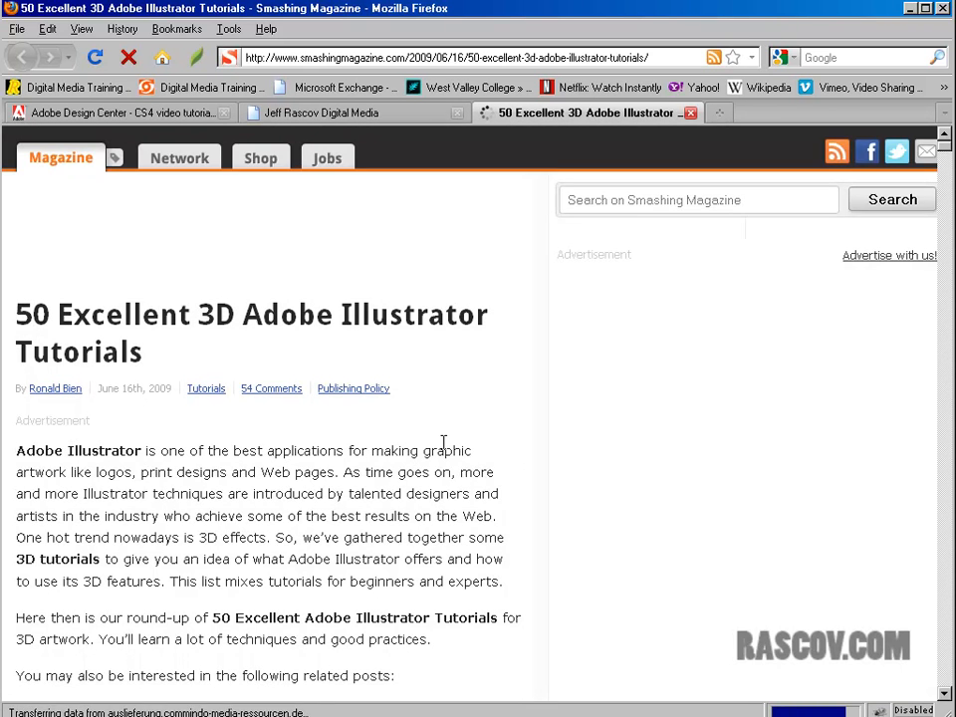
Browse all 50 tutorials in the Smashing Magazine article, then close its tab.
scroll(443, 446, down, 5)
scroll(446, 451, down, 20)
scroll(445, 451, down, 20)
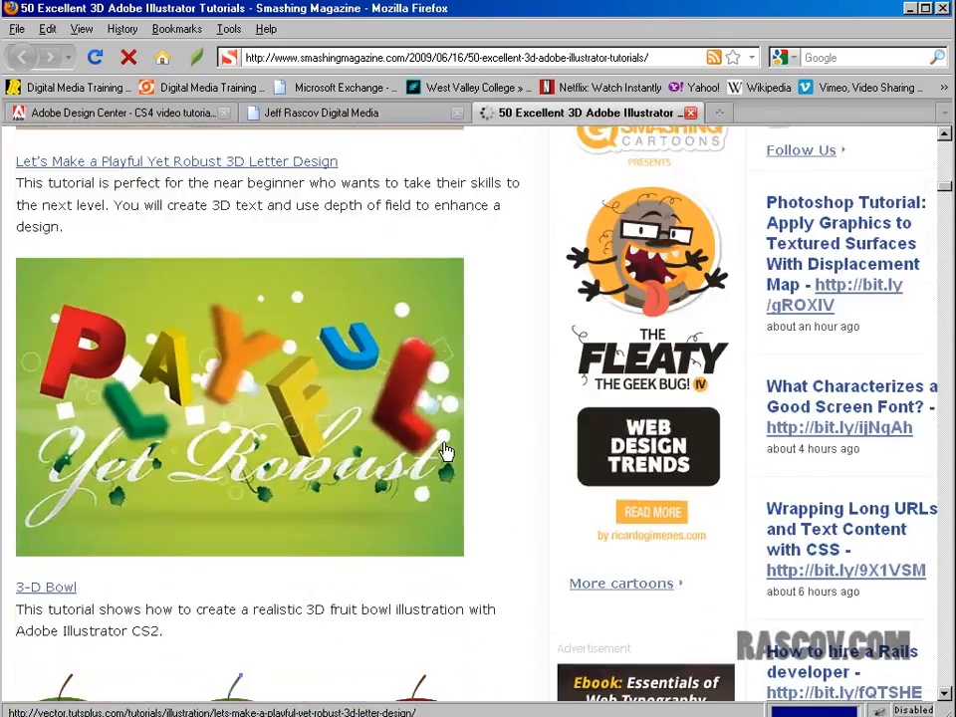
scroll(447, 452, down, 9)
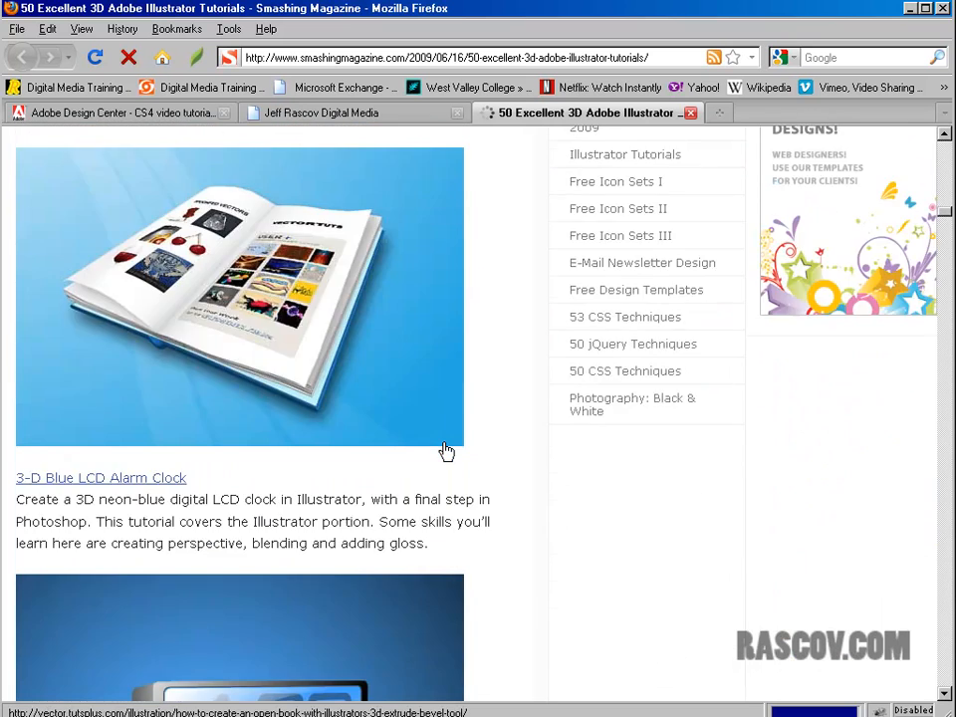
scroll(446, 452, down, 20)
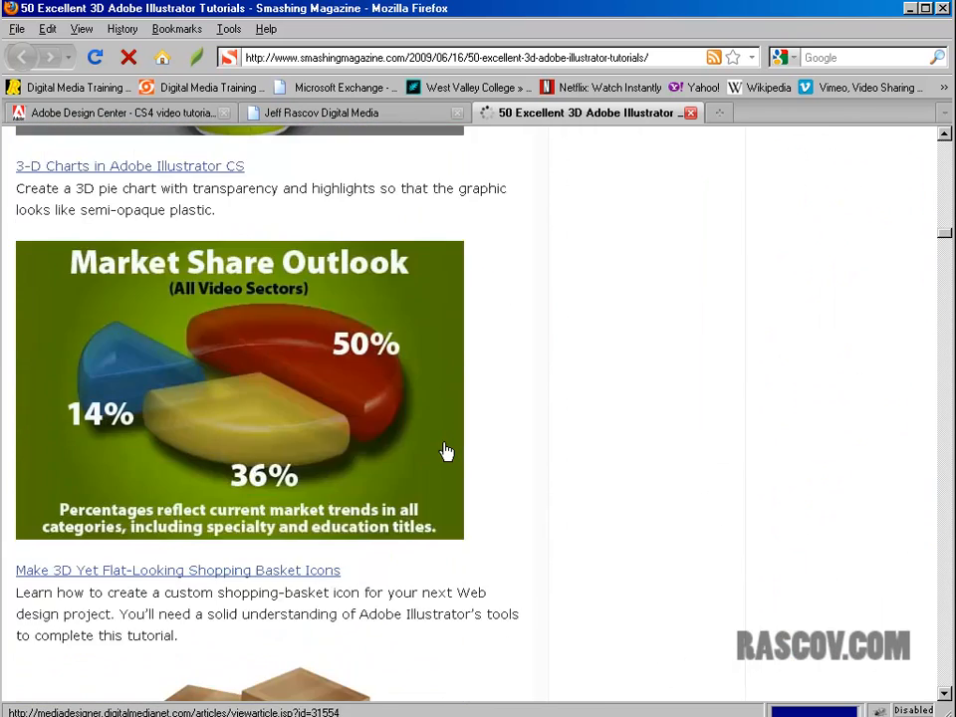
scroll(446, 452, down, 13)
scroll(447, 452, down, 20)
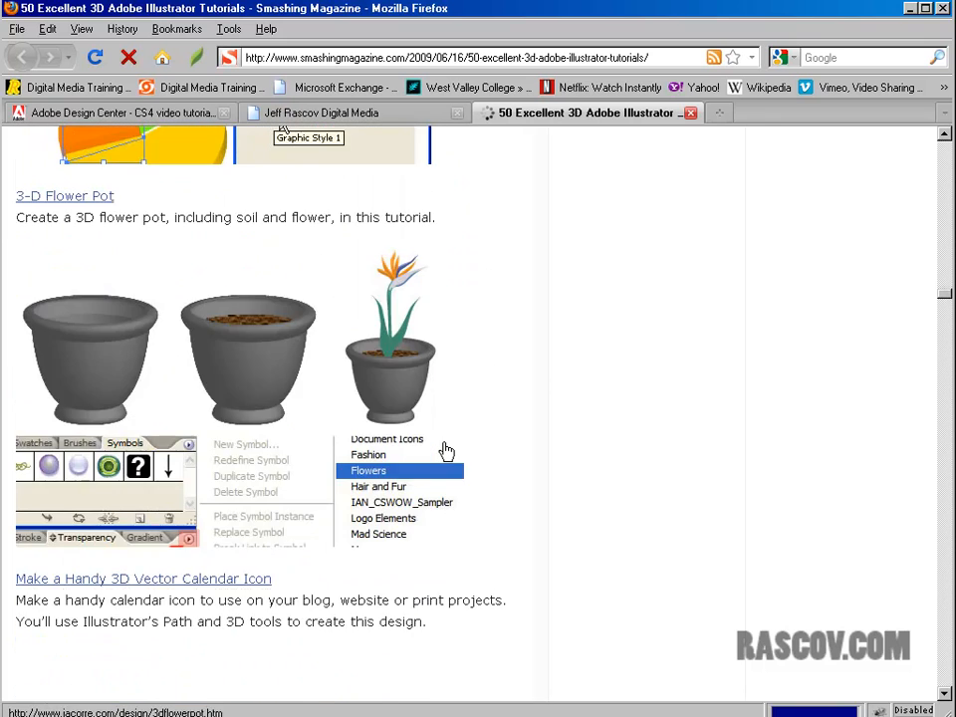
scroll(446, 452, down, 20)
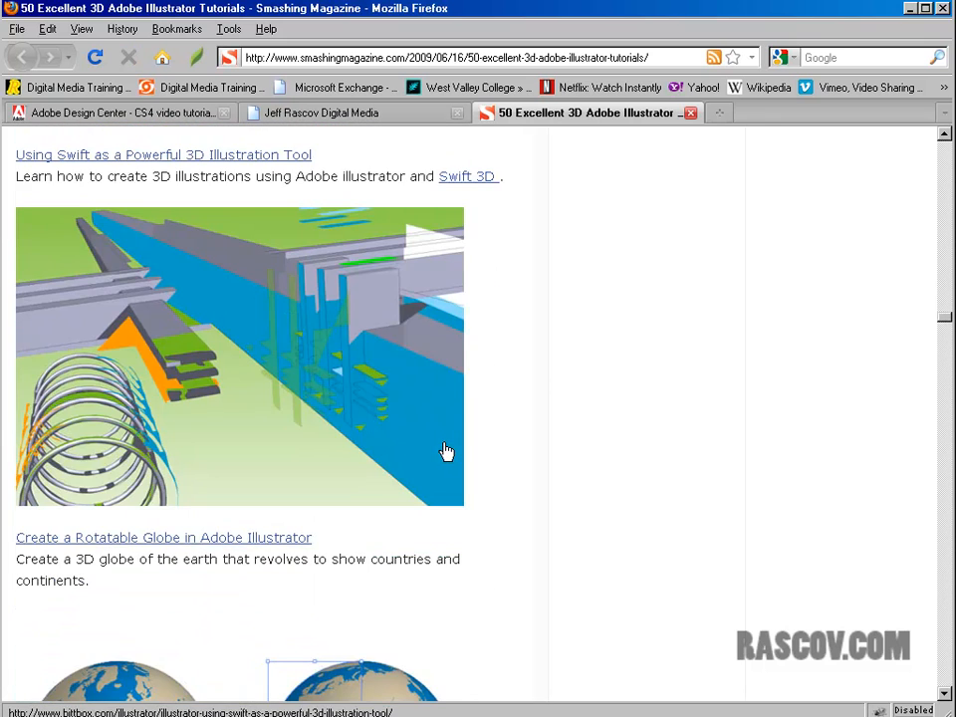
scroll(447, 453, up, 4)
scroll(447, 453, down, 13)
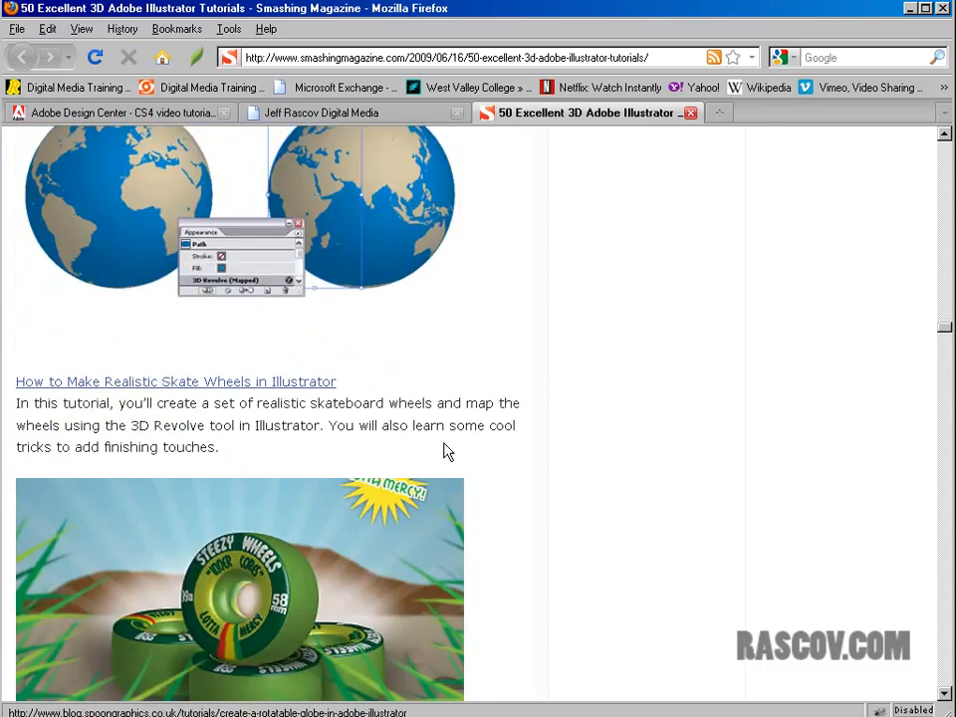
scroll(448, 453, down, 15)
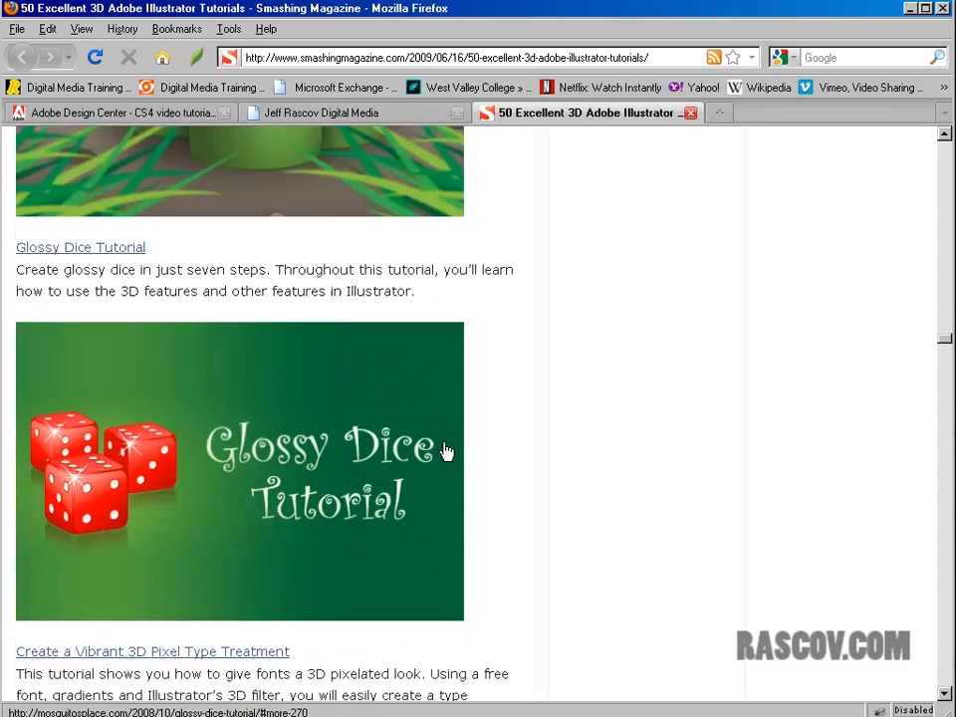
scroll(446, 452, down, 9)
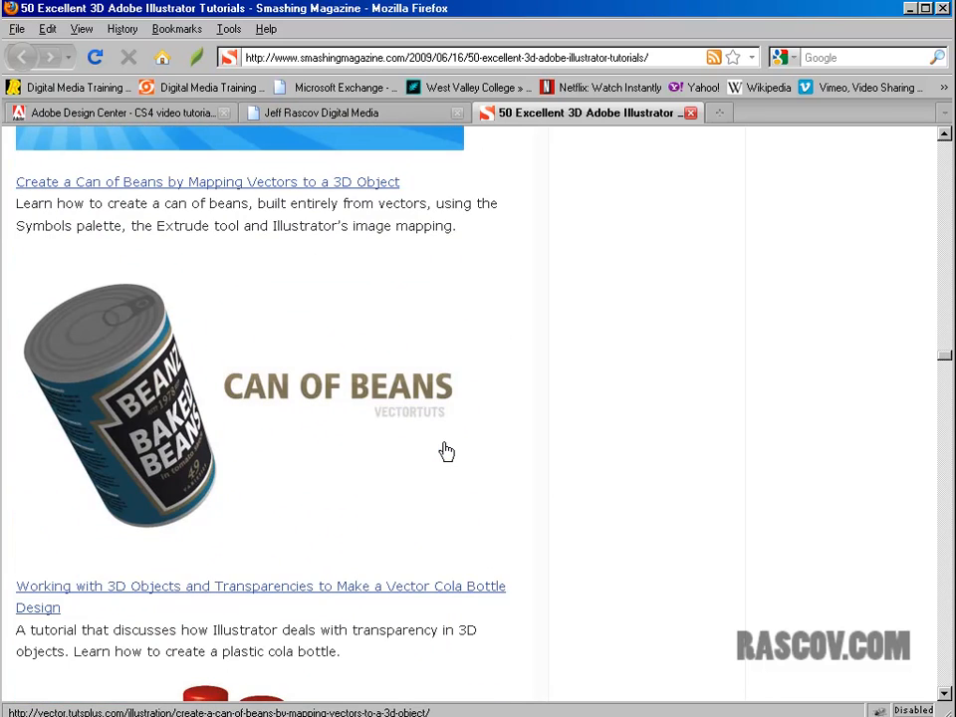
scroll(319, 476, down, 8)
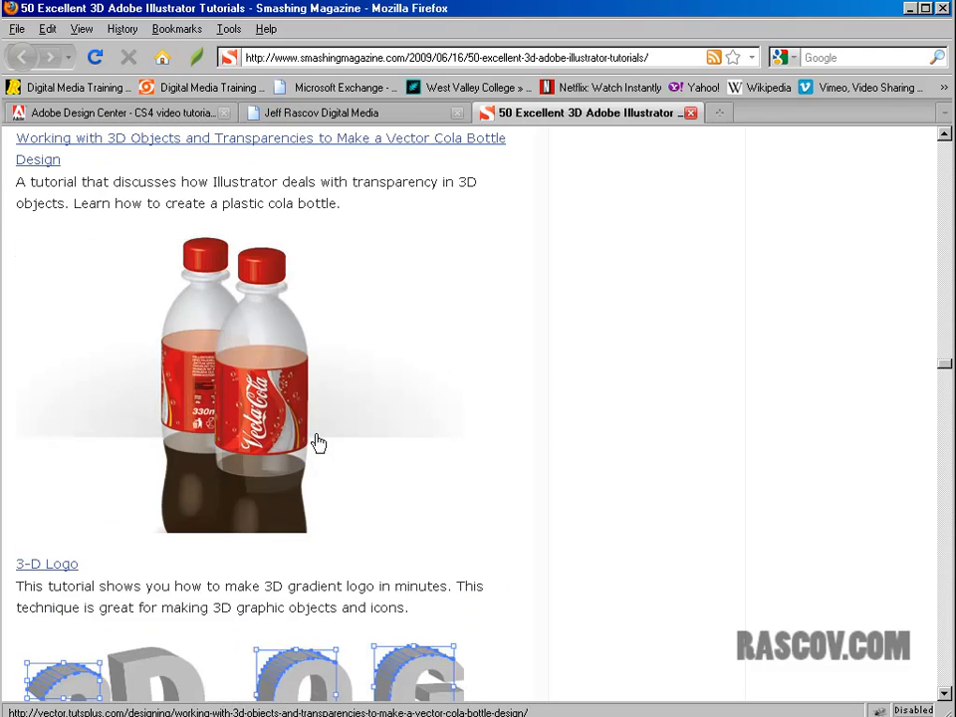
scroll(407, 455, down, 6)
scroll(408, 456, down, 6)
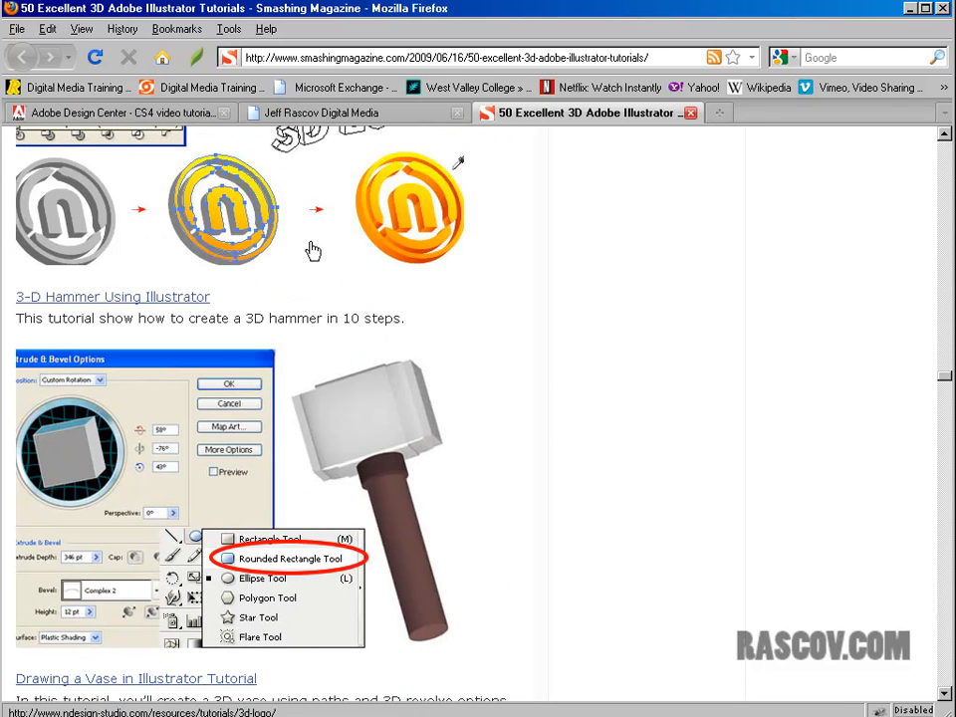
scroll(398, 385, down, 12)
scroll(400, 387, down, 20)
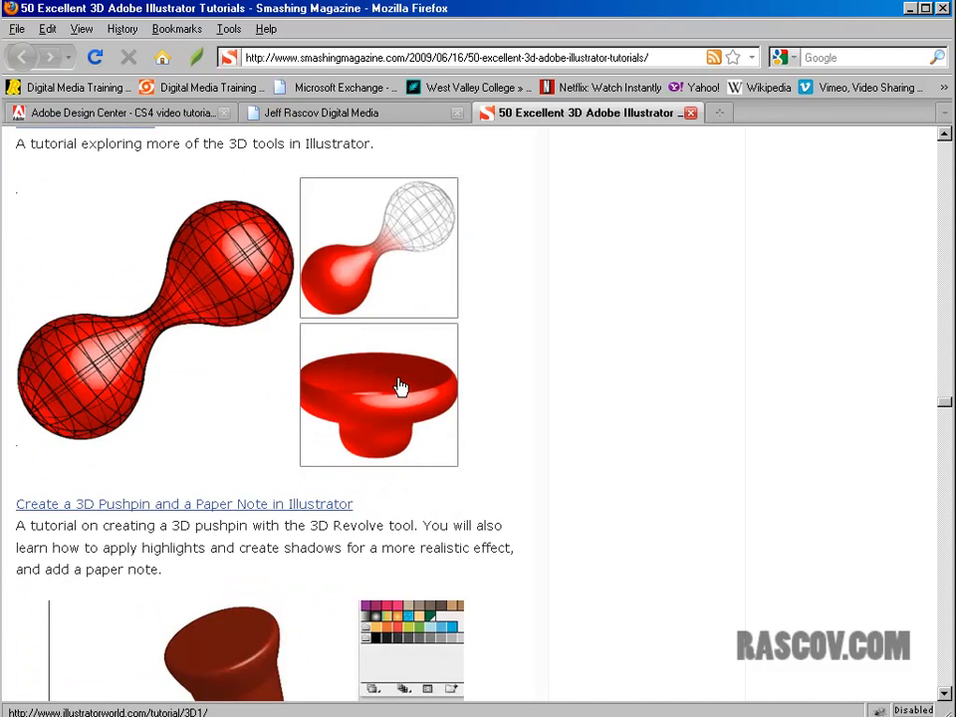
scroll(403, 388, down, 8)
scroll(403, 387, down, 10)
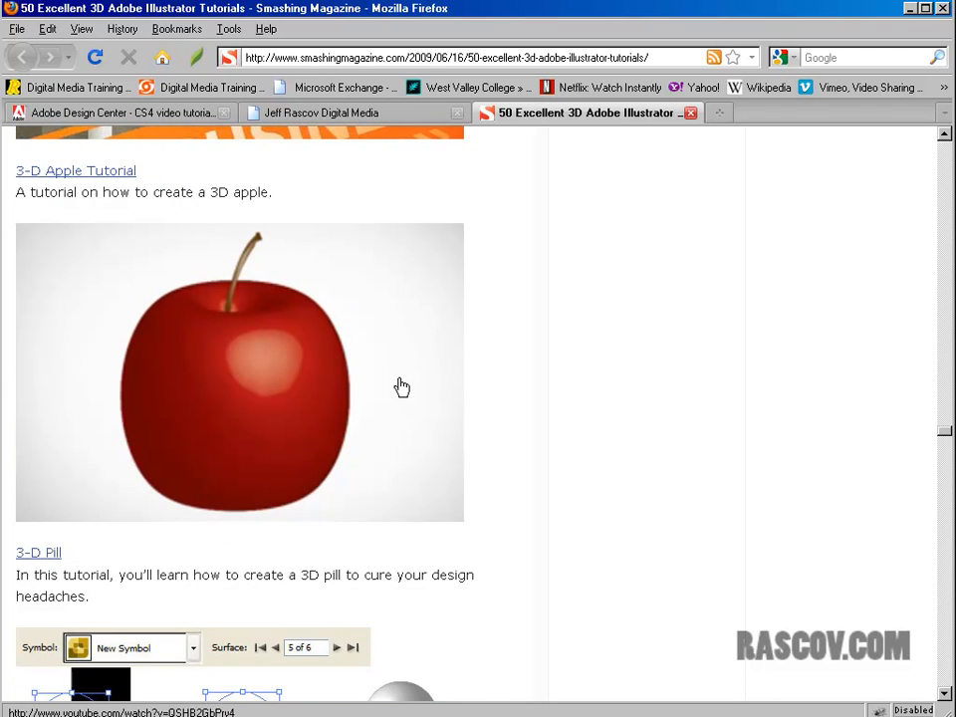
scroll(401, 387, down, 8)
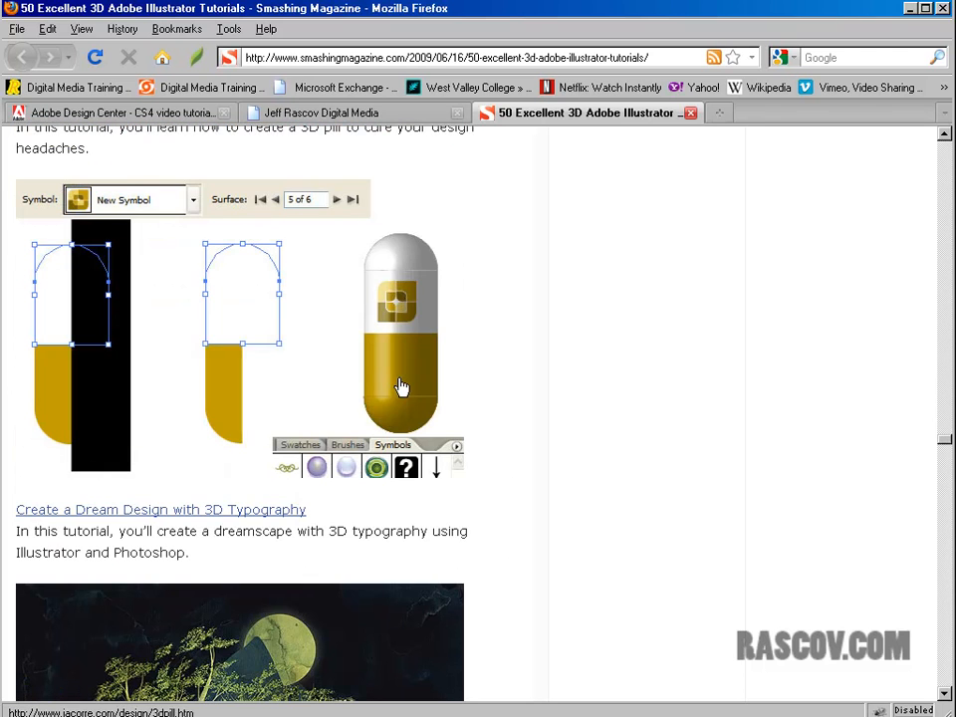
scroll(401, 386, down, 8)
scroll(401, 387, down, 18)
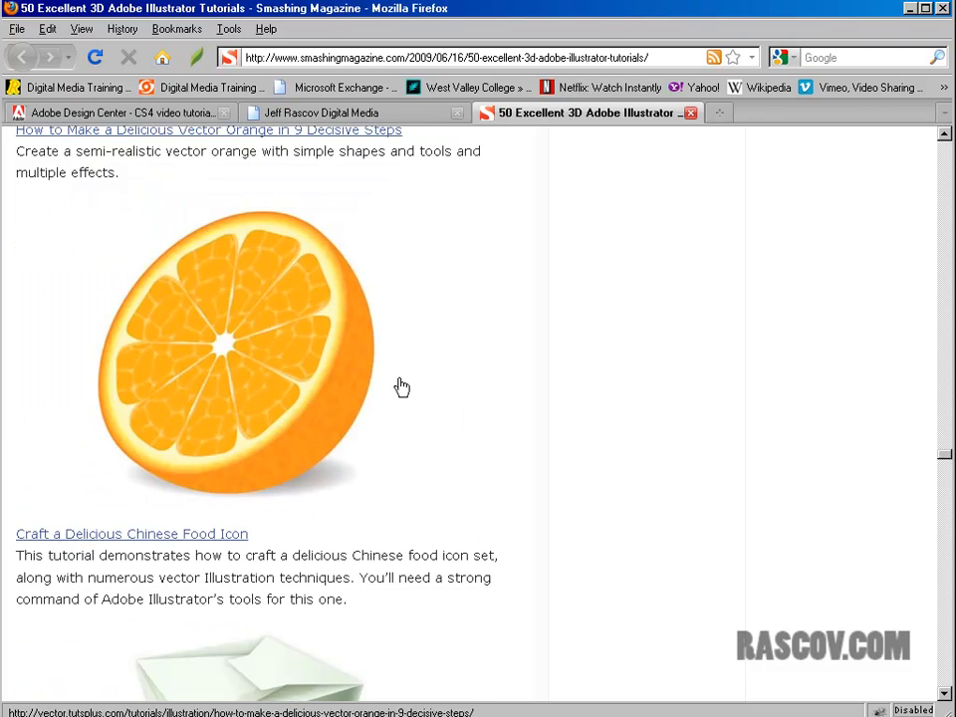
scroll(402, 387, down, 20)
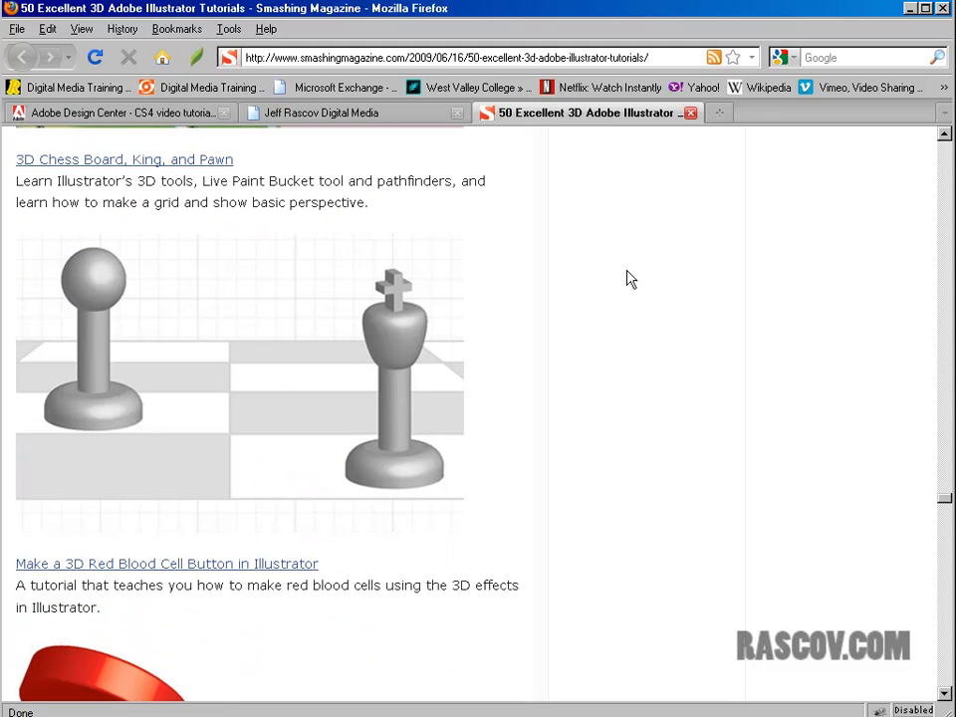
click(691, 113)
scroll(571, 387, down, 3)
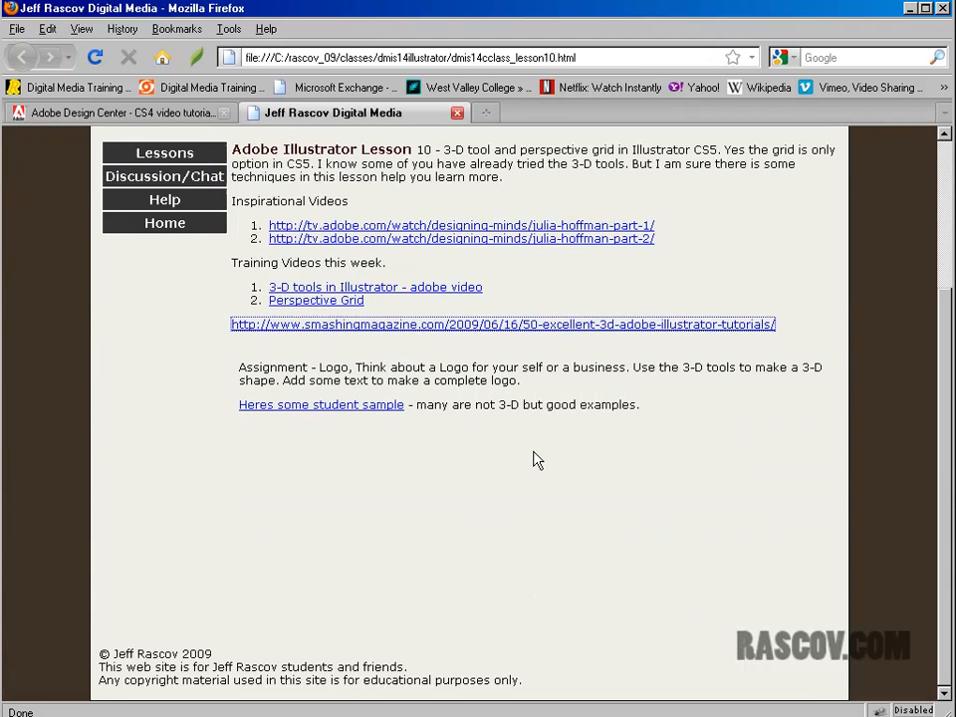
Open the student 3D logo examples page and browse the Travel, Design Studio and Cool 2 Film logos.
click(379, 409)
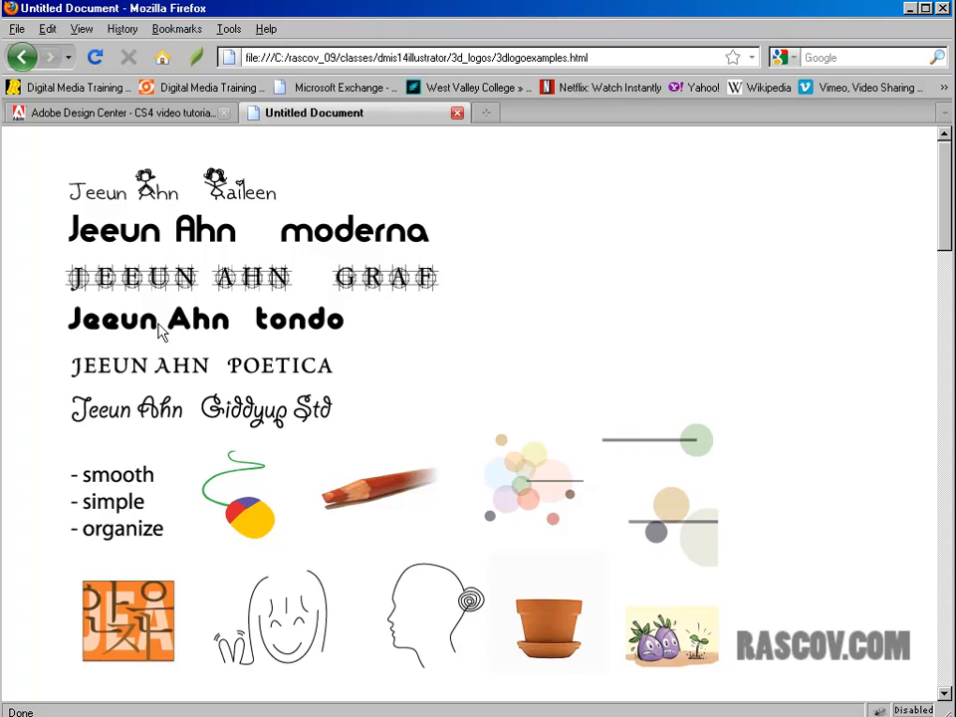
scroll(433, 525, down, 10)
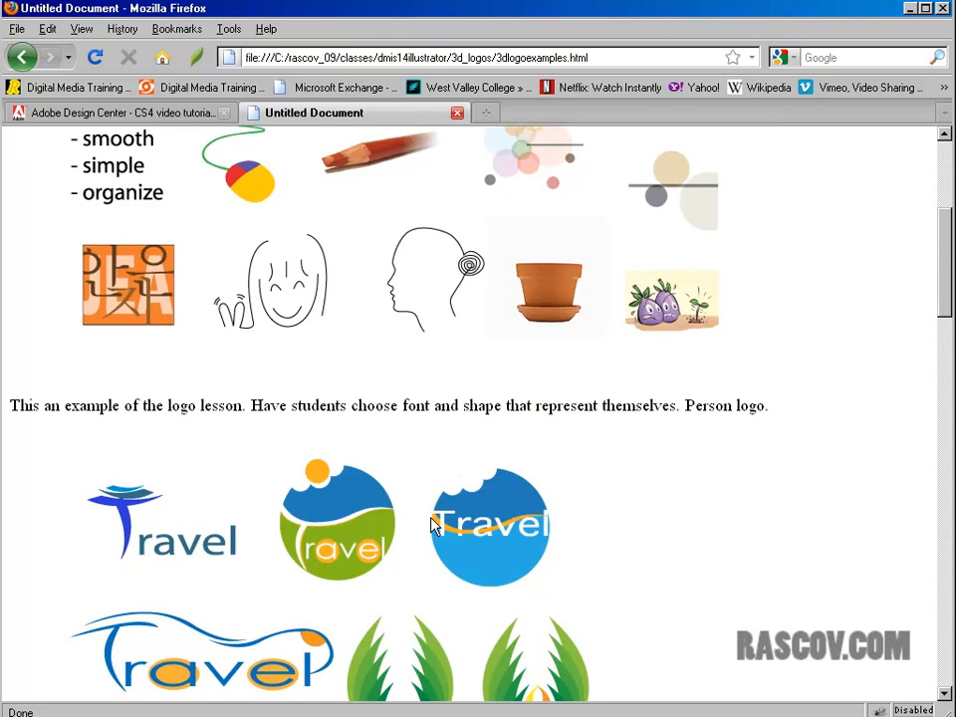
scroll(421, 512, down, 2)
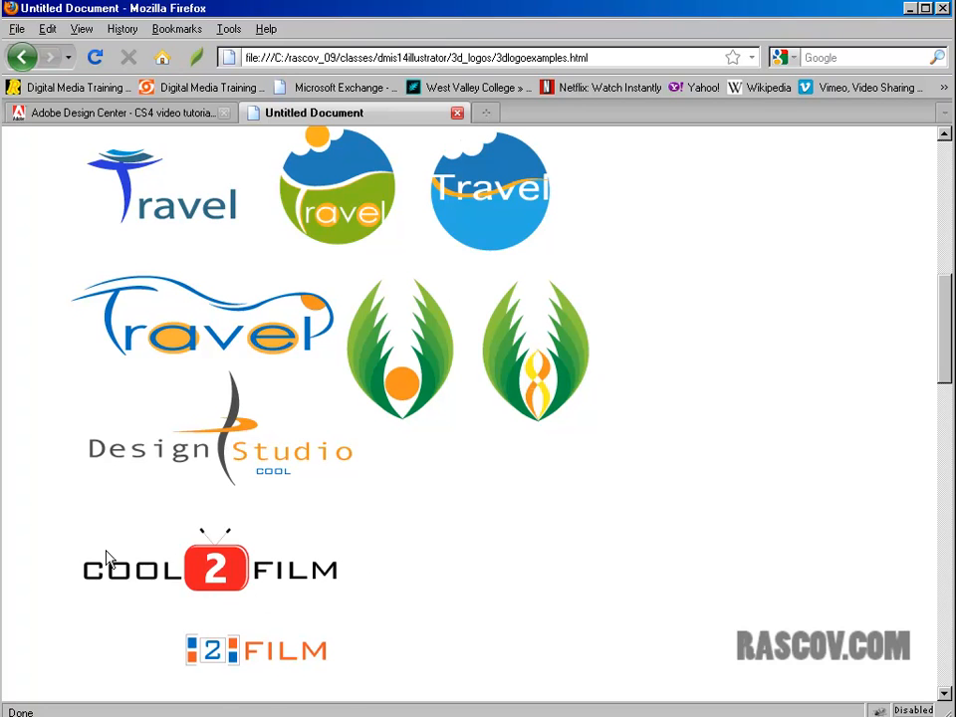
scroll(331, 571, down, 5)
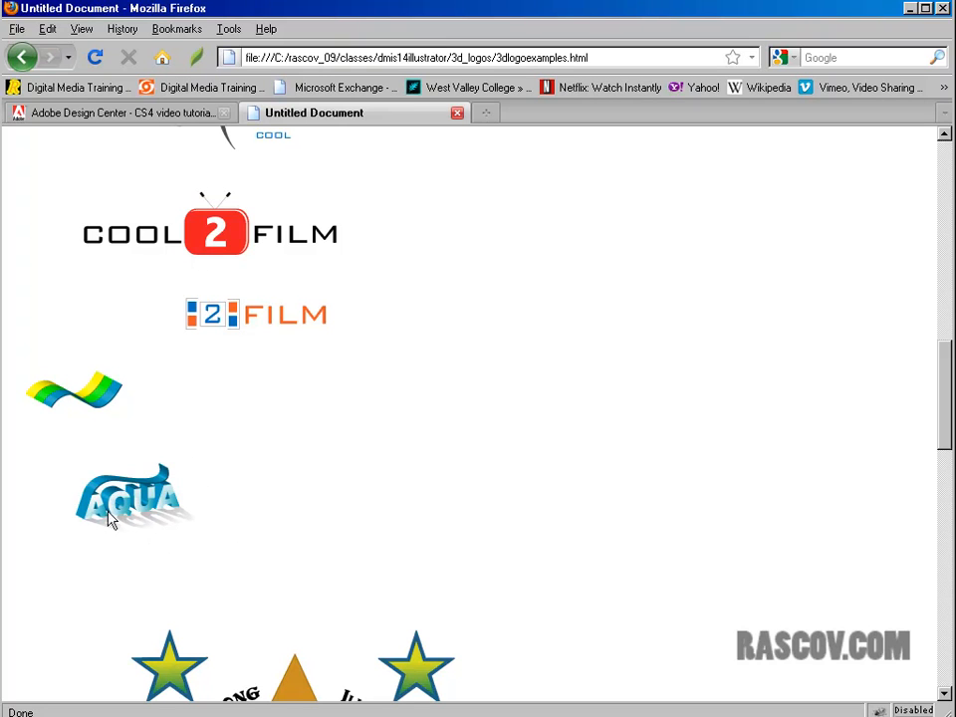
scroll(271, 523, down, 6)
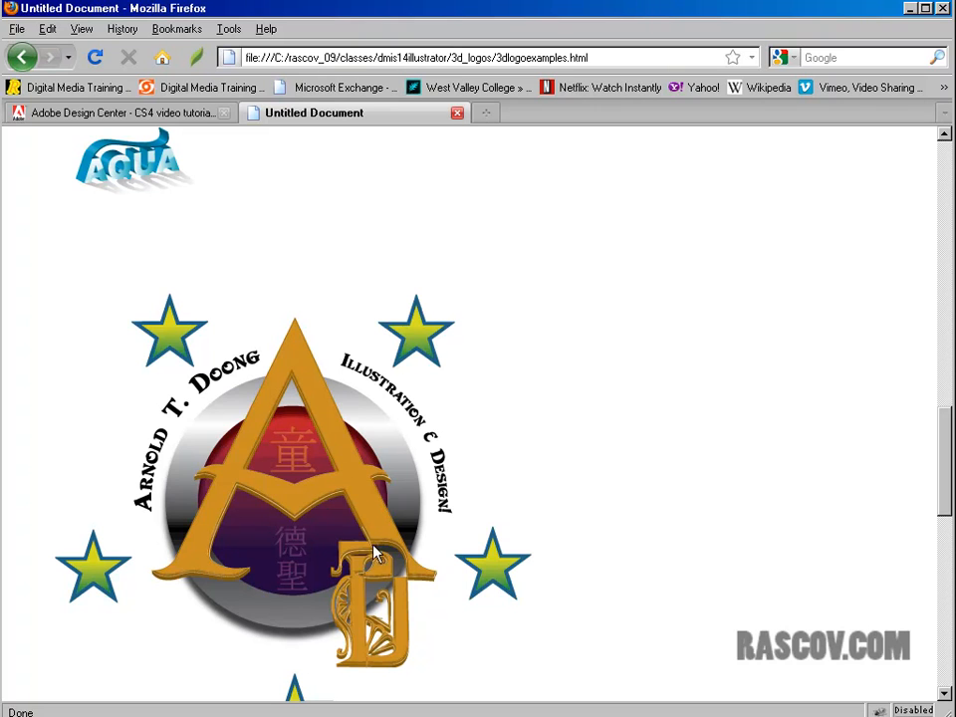
scroll(378, 547, down, 4)
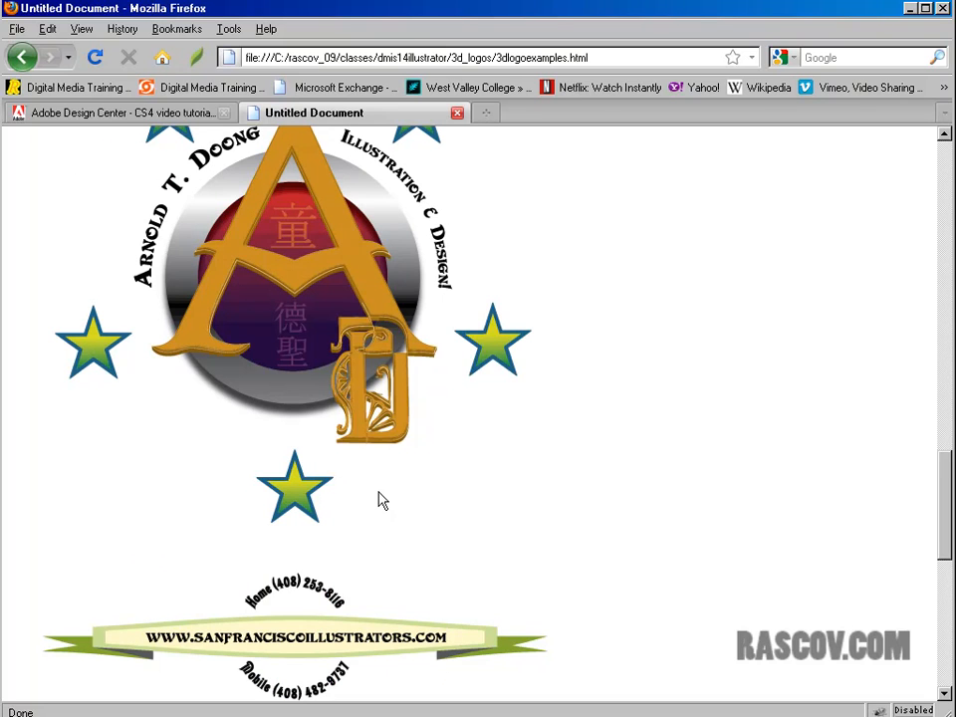
scroll(379, 495, down, 10)
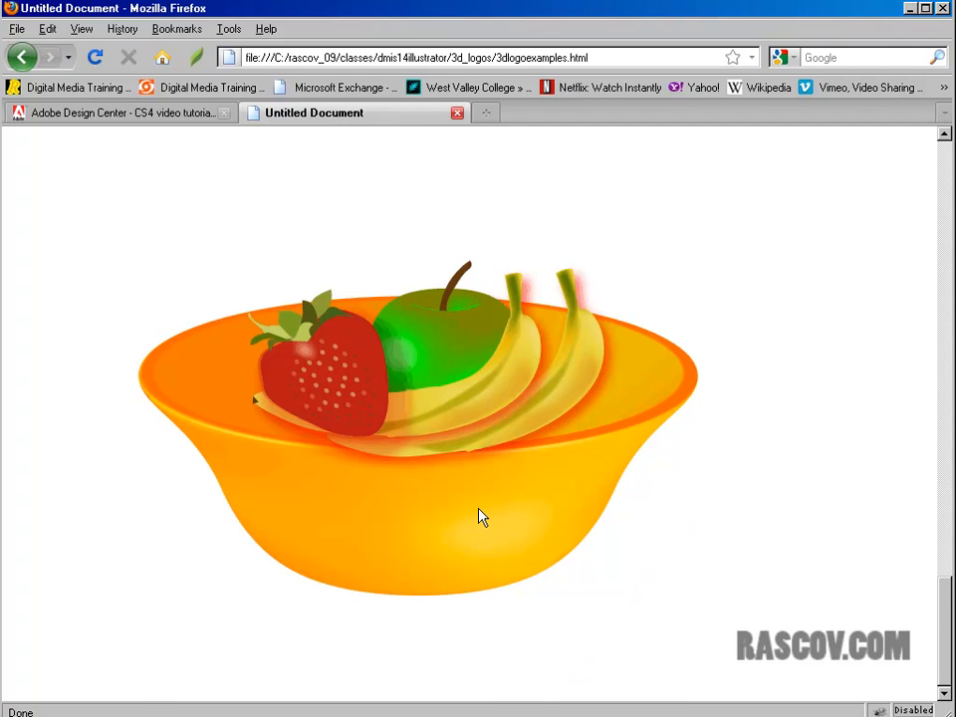
scroll(481, 516, up, 20)
scroll(478, 518, down, 6)
scroll(482, 517, up, 8)
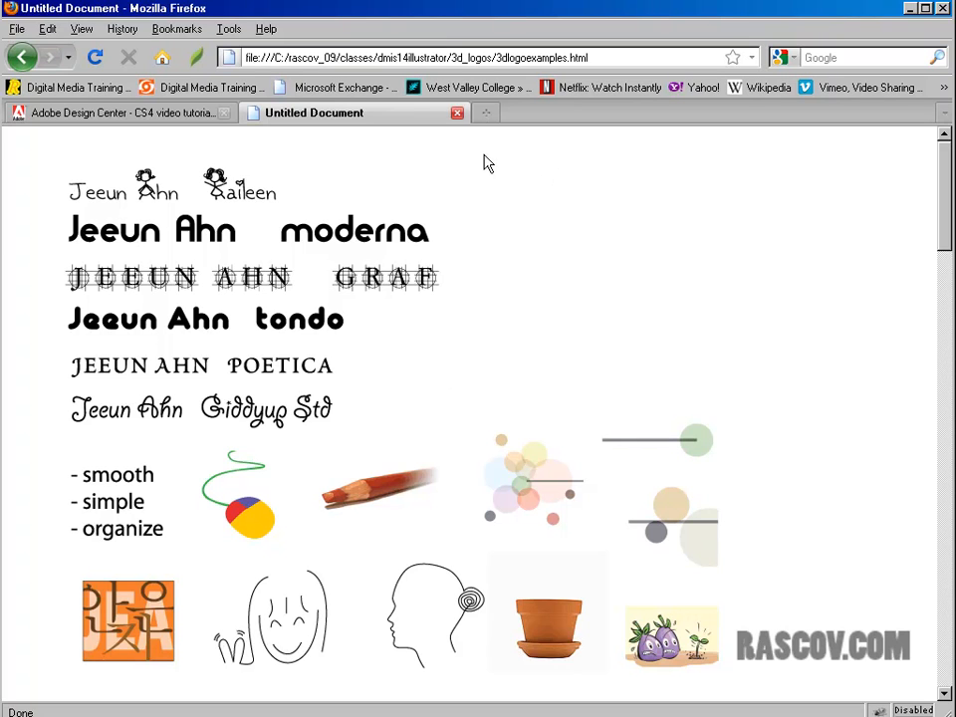
Close the logo examples tab, move the 3D bottle right and the rascov label to the upper right.
click(458, 113)
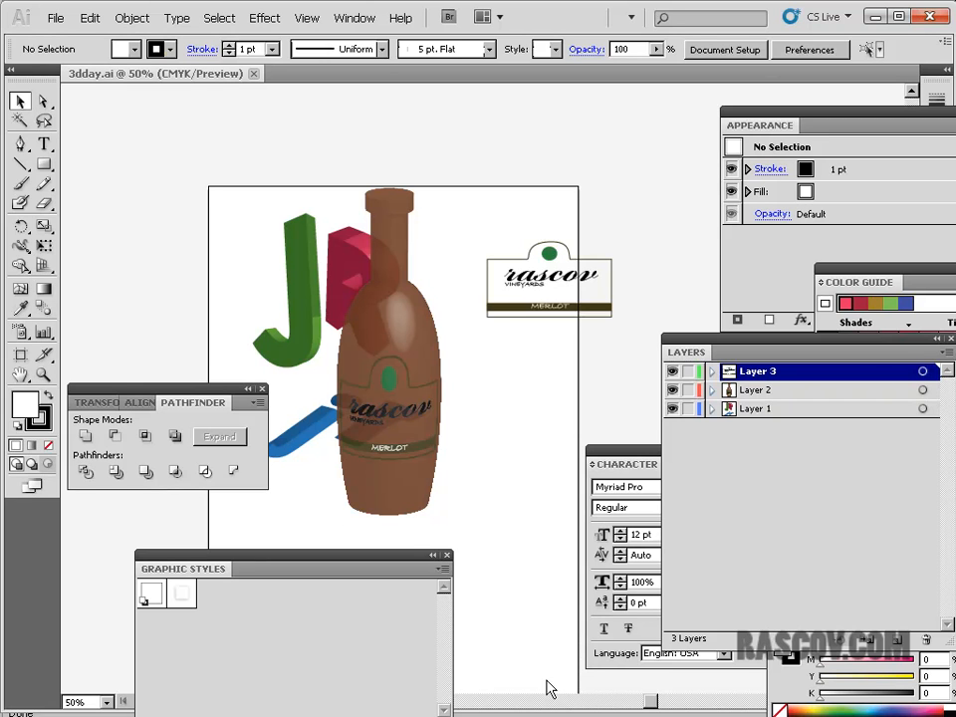
drag(389, 377, 491, 409)
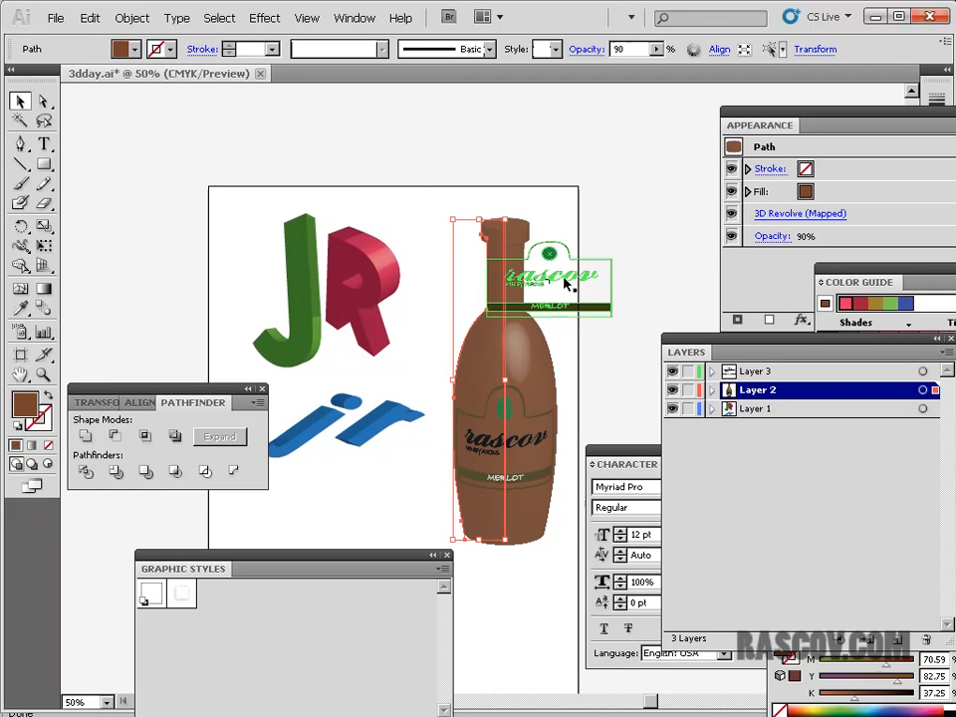
drag(538, 289, 559, 259)
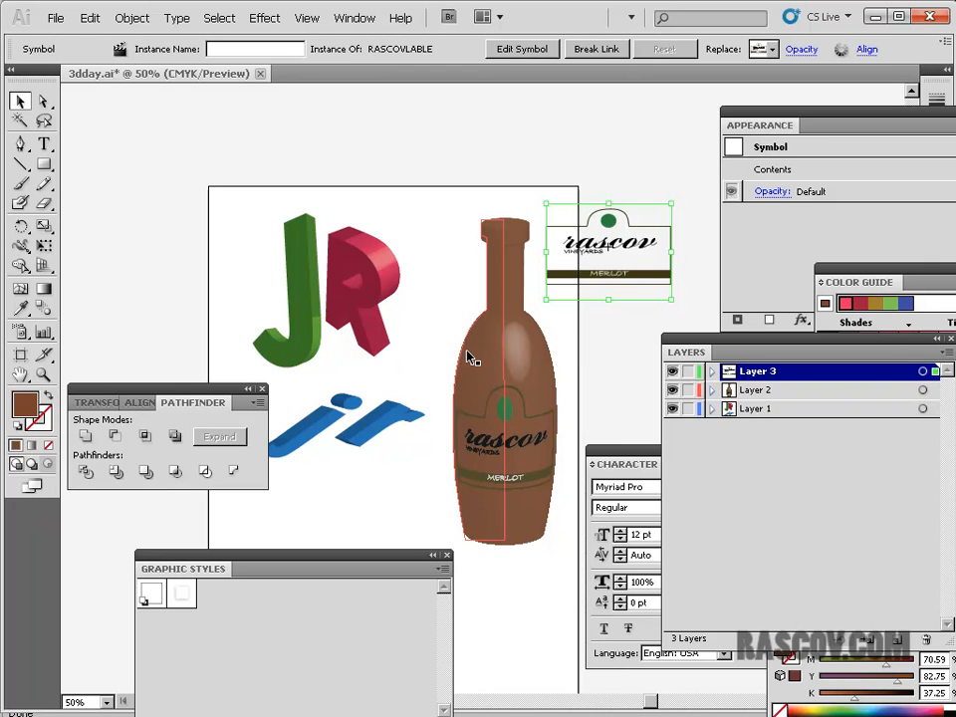
Create a new blank document with the default settings.
click(57, 18)
click(62, 36)
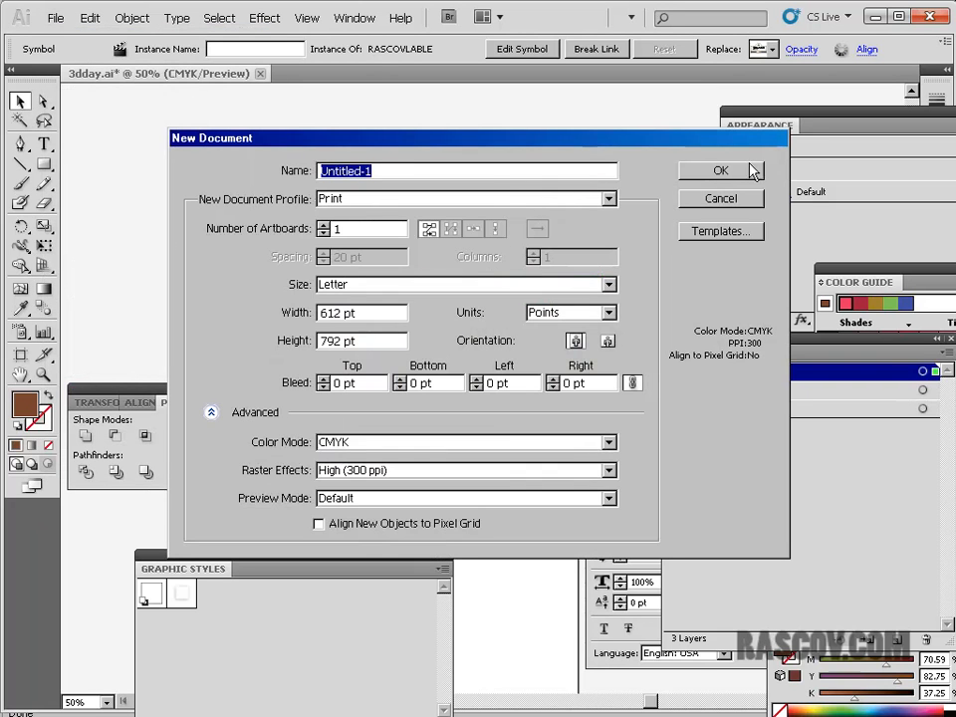
click(742, 175)
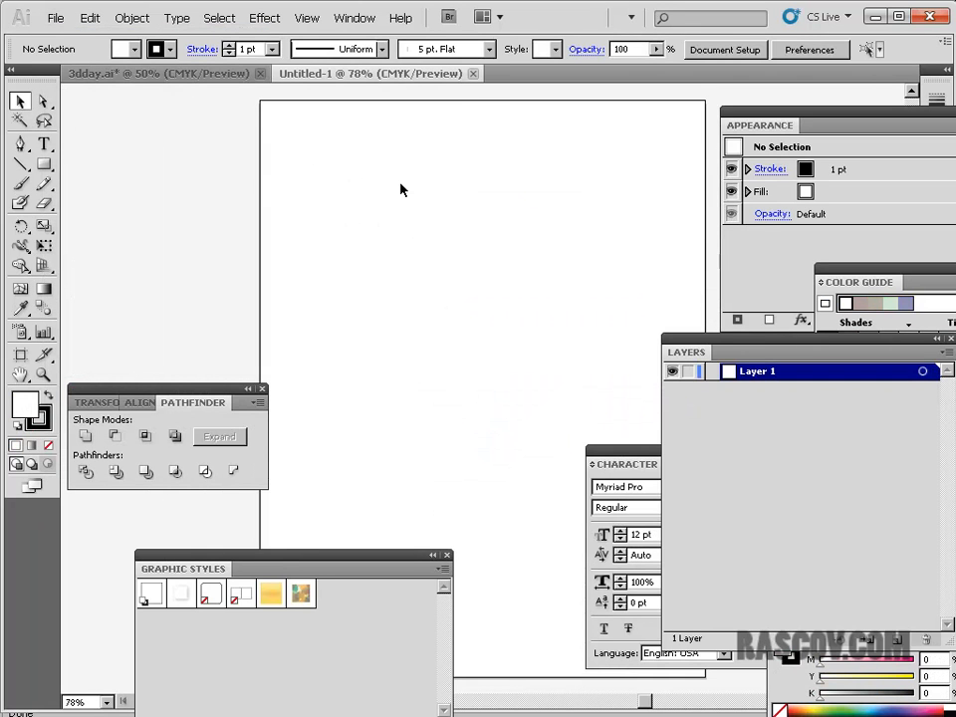
drag(454, 235, 365, 248)
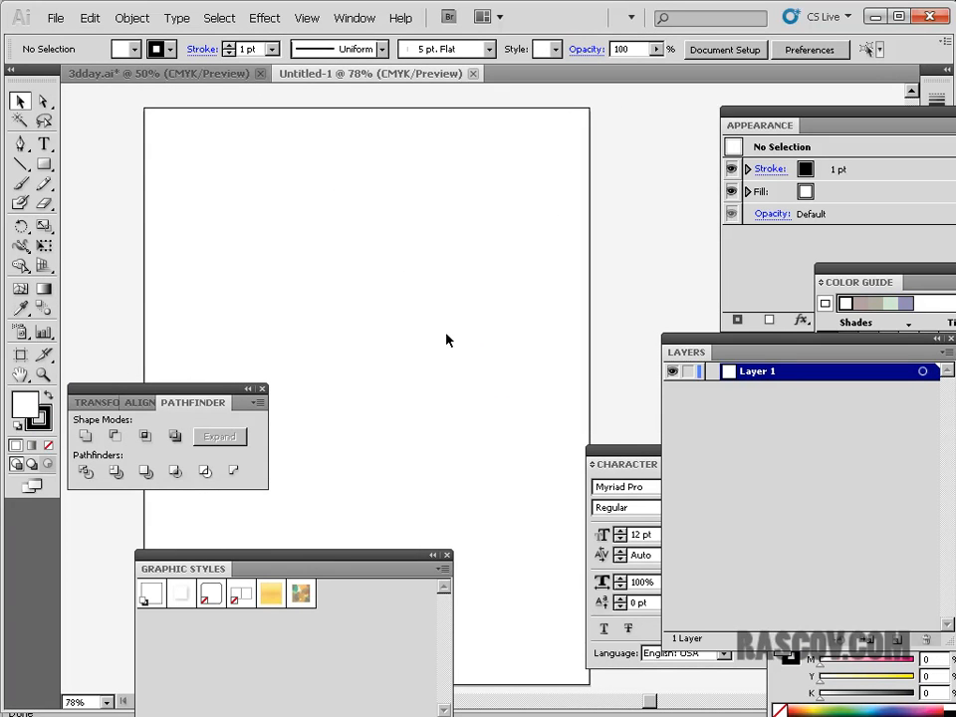
Draw a square with a red fill.
click(43, 165)
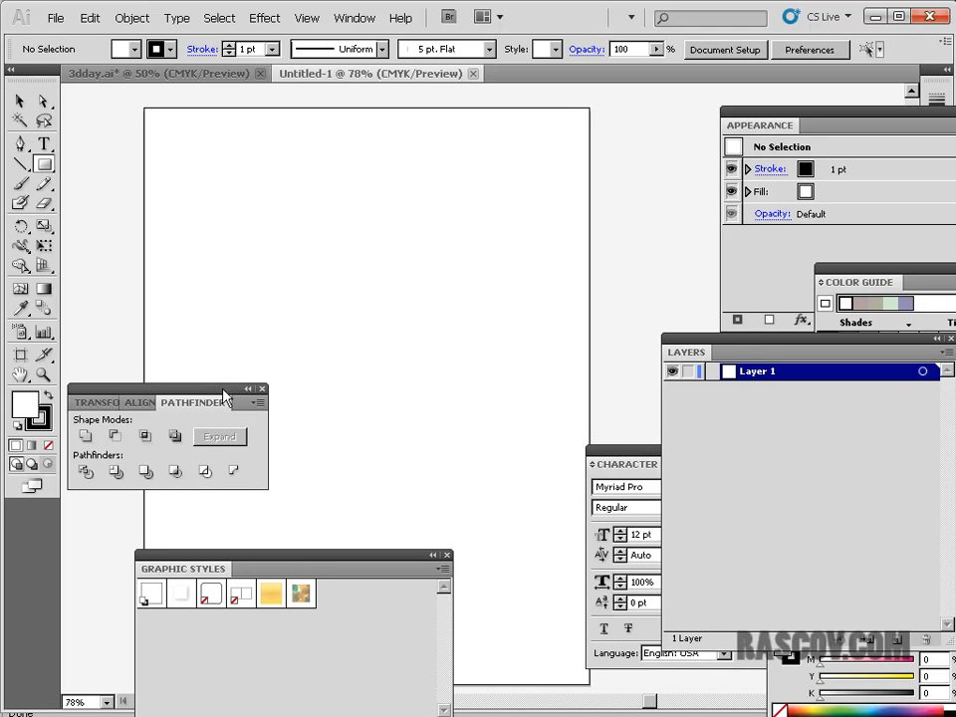
double_click(27, 405)
click(437, 282)
click(656, 255)
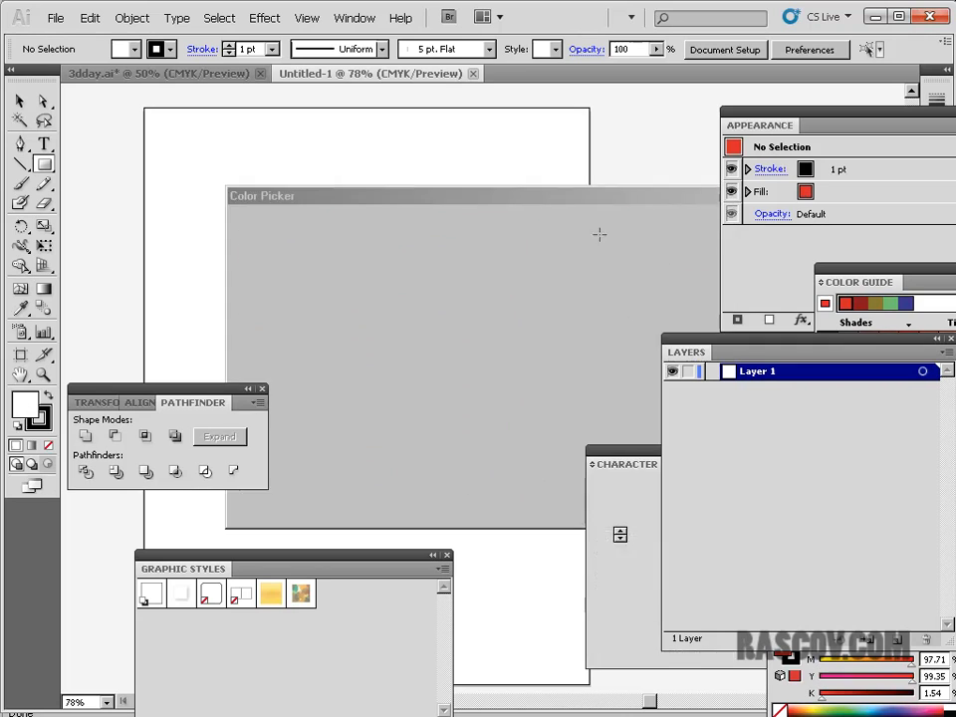
drag(292, 196, 426, 329)
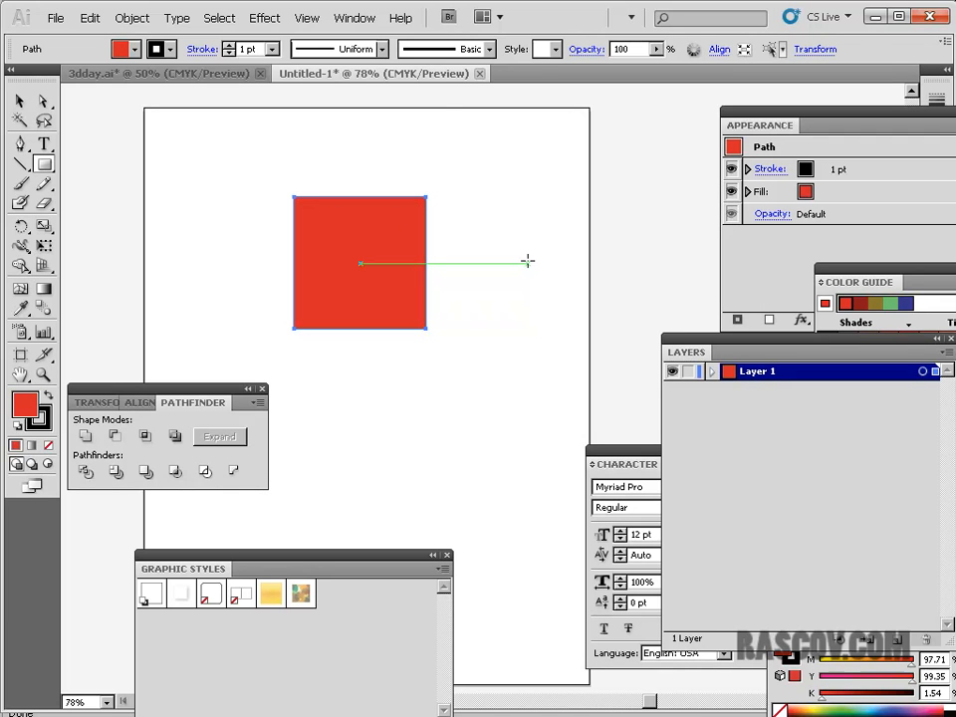
Apply Effect > 3D > Extrude & Bevel to the square and move its dialog aside.
click(262, 19)
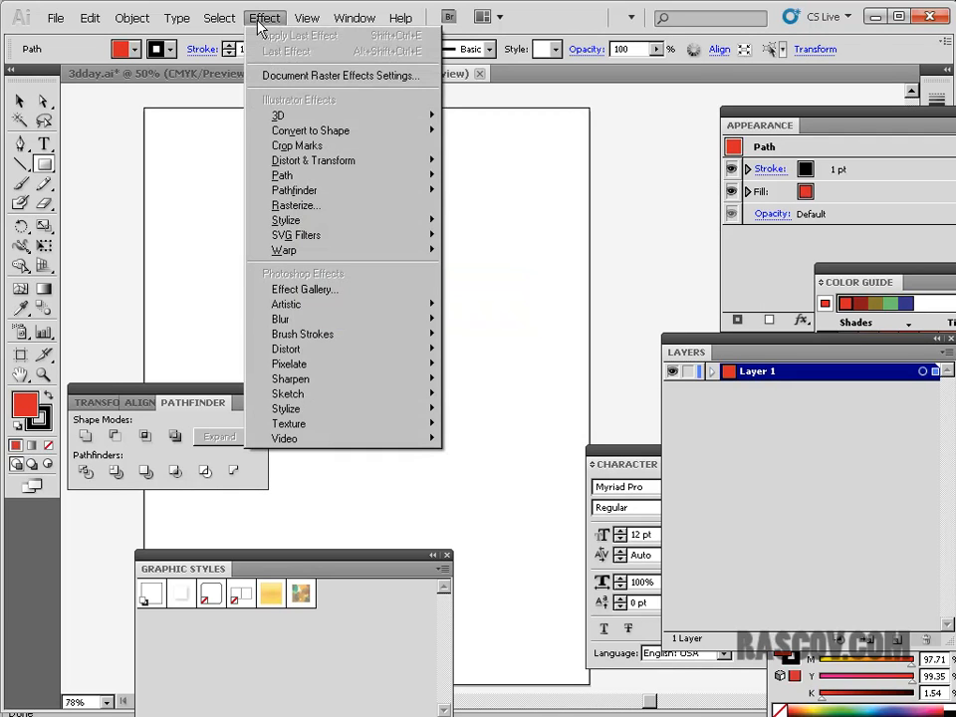
mouse_move(319, 121)
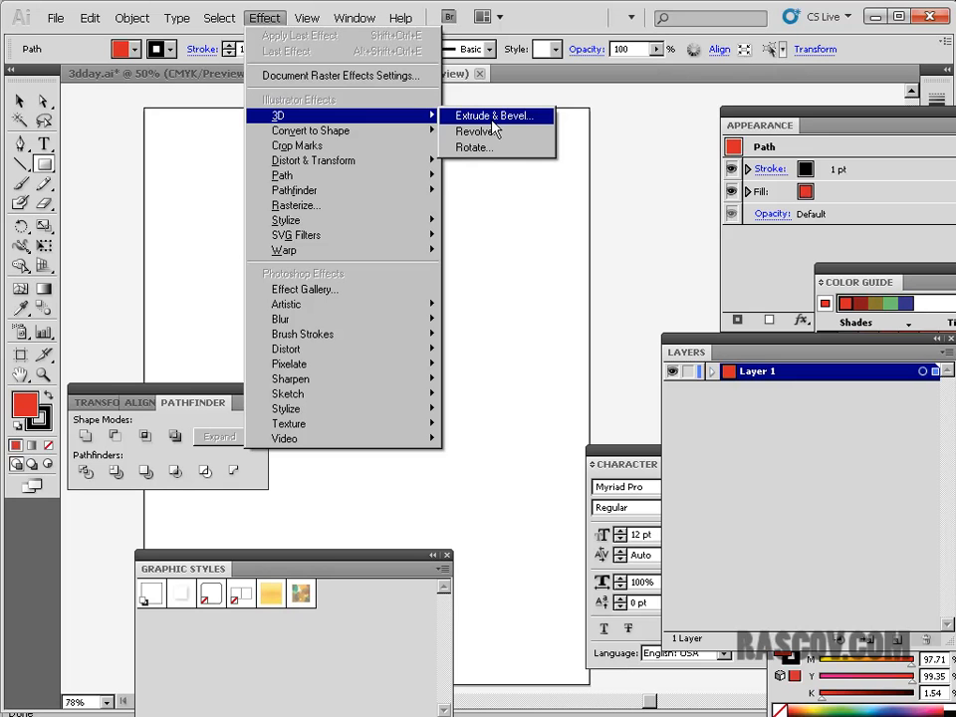
click(493, 121)
drag(525, 109, 737, 165)
Turn on Preview and rotate the extruded square to -16°, -20°, 10°.
click(705, 316)
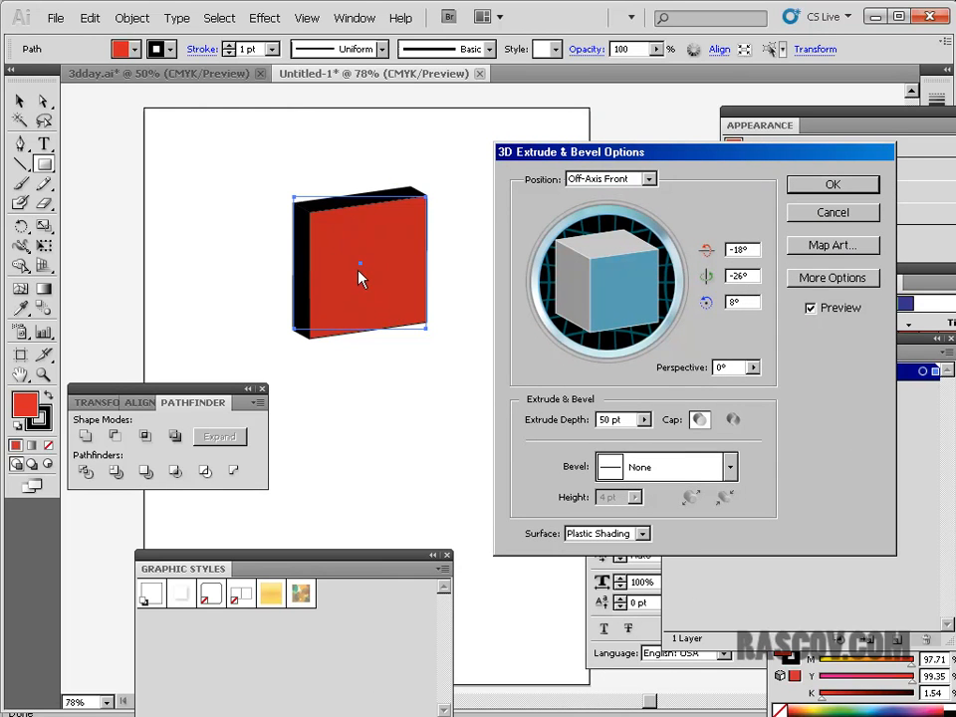
mouse_move(647, 299)
mouse_down()
mouse_move(562, 295)
mouse_move(576, 267)
mouse_move(636, 298)
mouse_move(566, 292)
mouse_move(587, 274)
mouse_move(565, 277)
mouse_move(568, 305)
mouse_move(640, 310)
mouse_move(620, 284)
mouse_move(621, 292)
mouse_move(634, 280)
mouse_move(644, 293)
mouse_move(633, 286)
mouse_up()
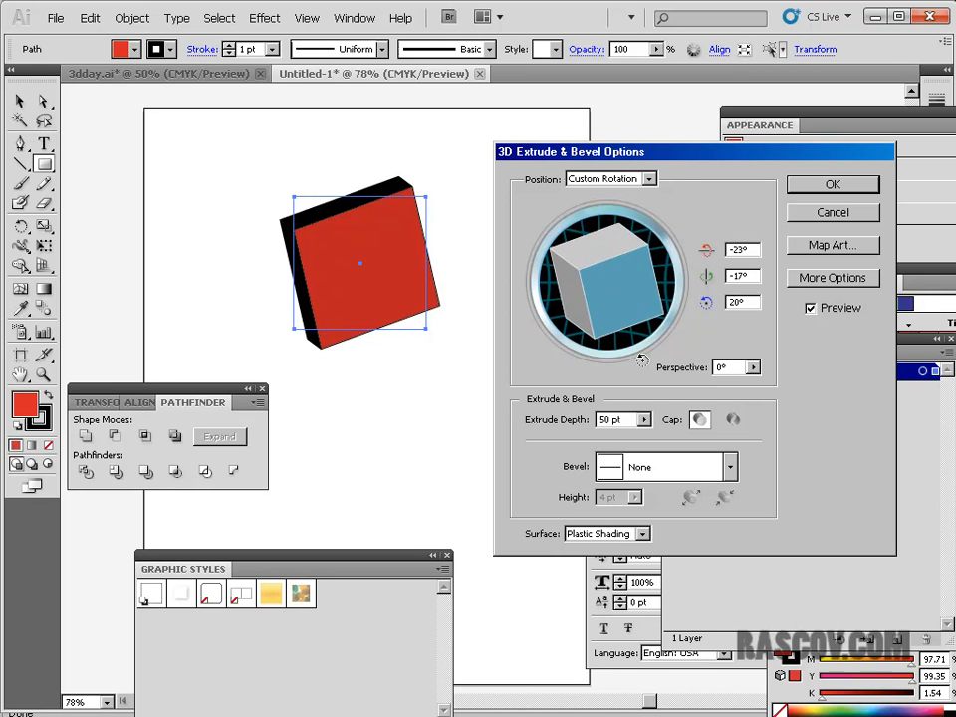
drag(624, 301, 611, 271)
mouse_move(656, 303)
mouse_down()
mouse_move(632, 303)
mouse_move(648, 317)
mouse_move(637, 304)
mouse_up()
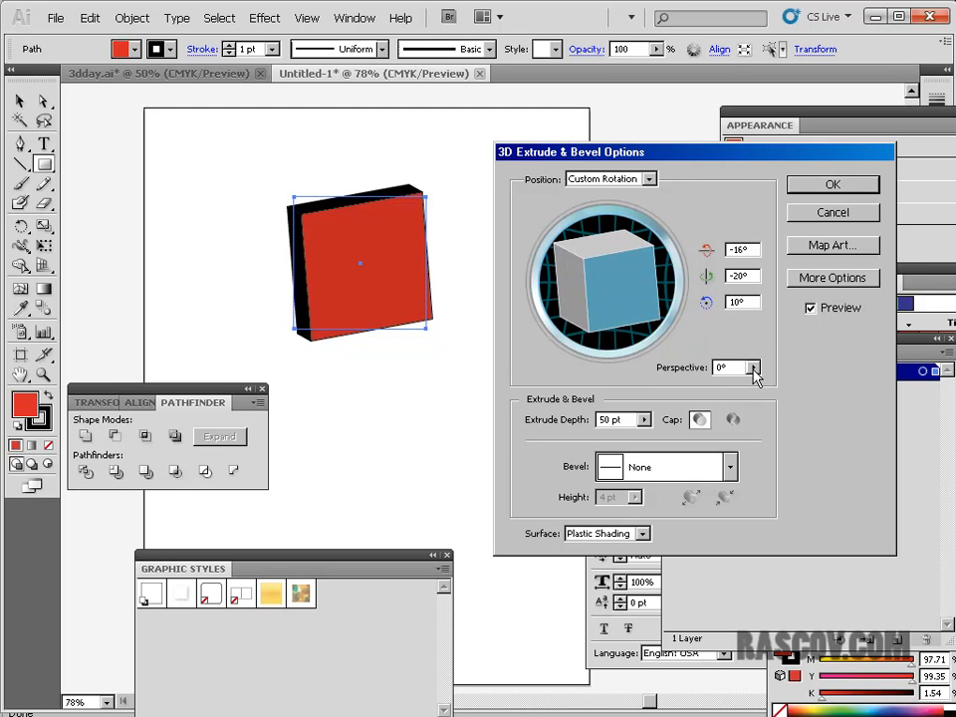
Try the Perspective slider on the box, then leave perspective unchanged.
click(754, 369)
mouse_move(659, 392)
mouse_down()
mouse_move(757, 393)
mouse_move(647, 389)
mouse_up()
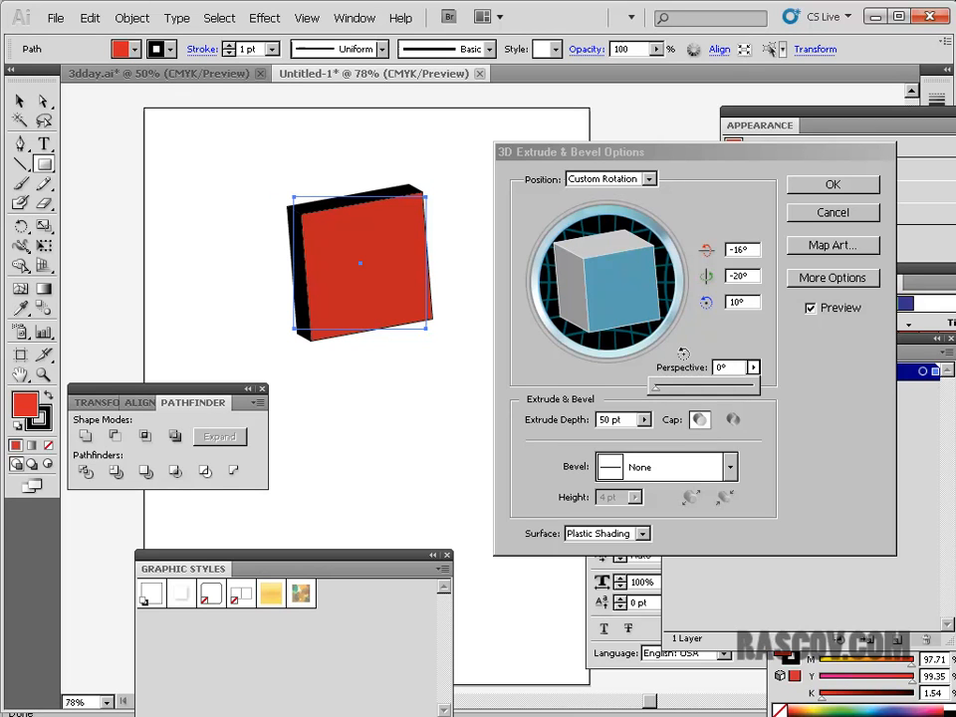
click(727, 366)
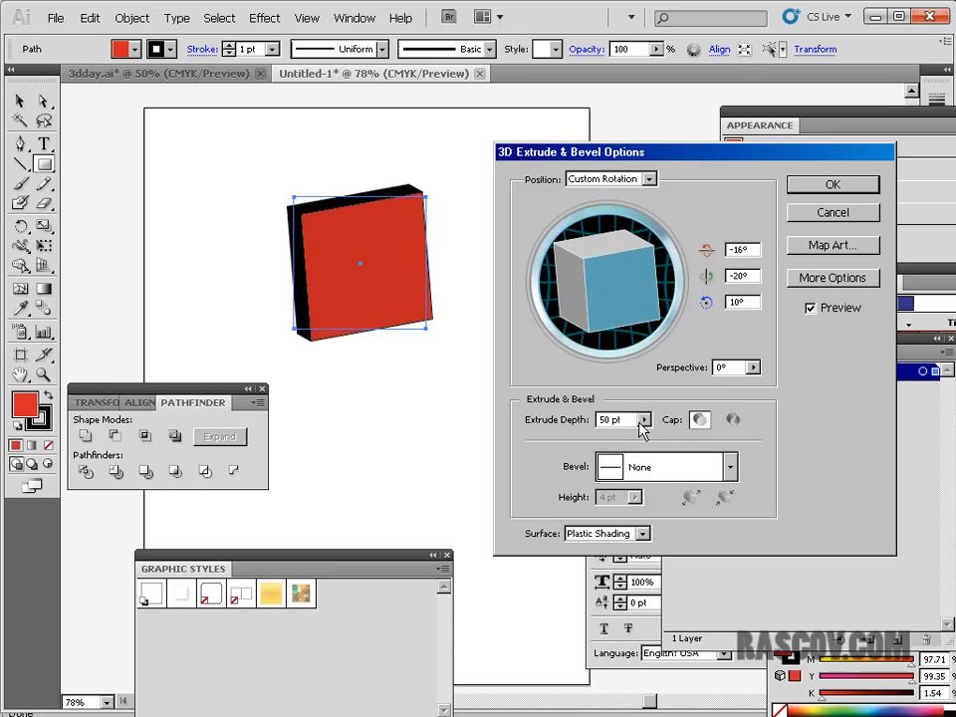
click(645, 420)
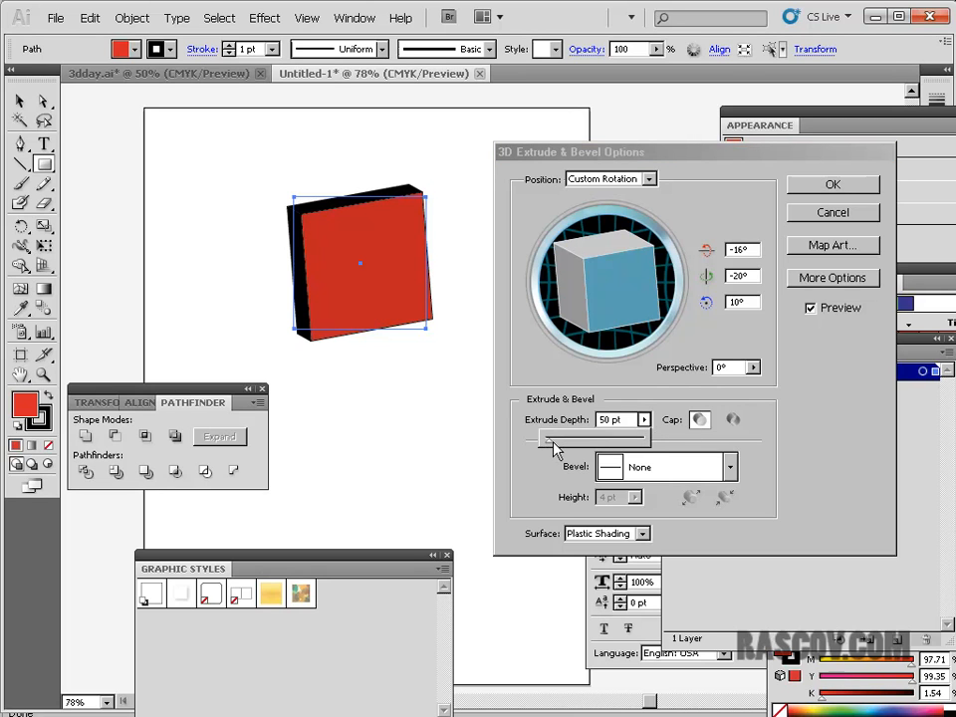
Extrude the square 212 pt deep into a cube and rotate it to -14°, -14°, -3°.
mouse_move(555, 450)
mouse_down()
mouse_move(569, 448)
mouse_move(560, 449)
mouse_up()
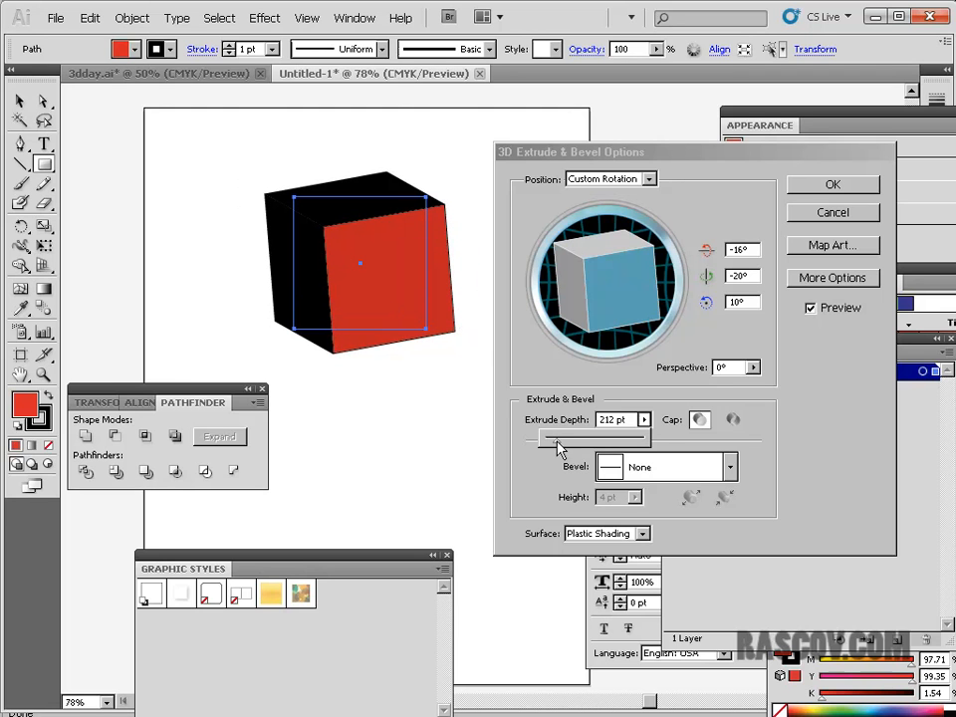
click(643, 279)
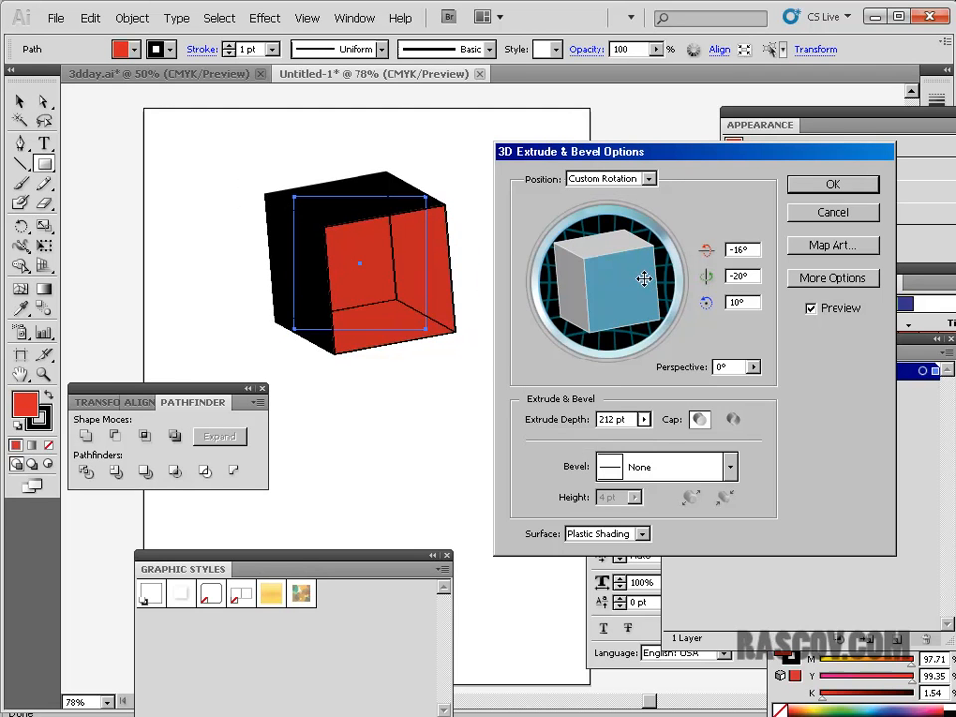
drag(635, 289, 639, 317)
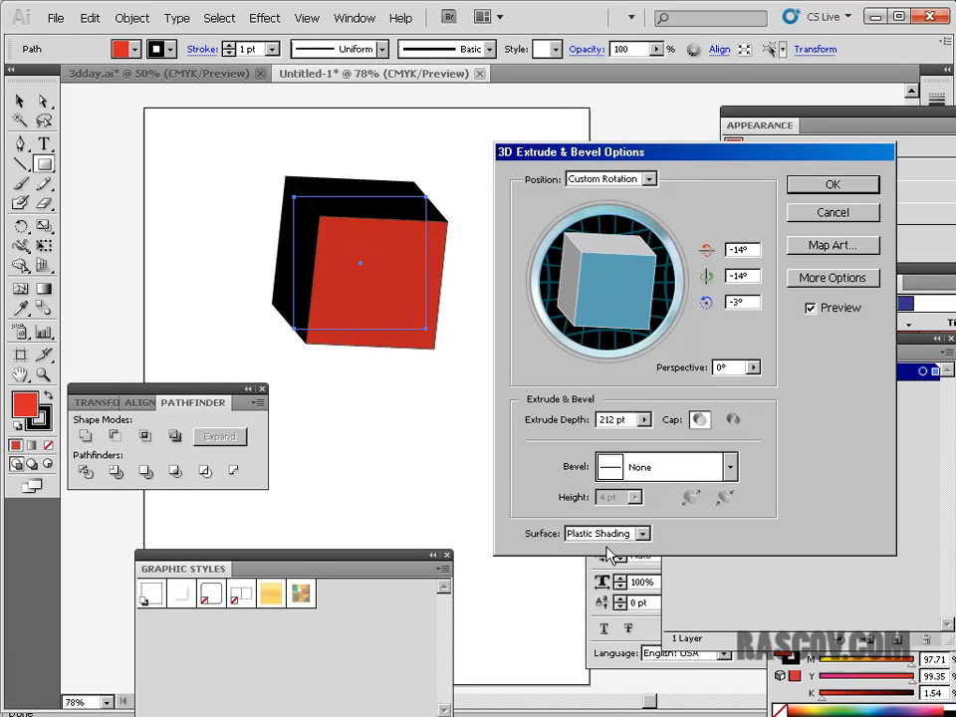
click(825, 279)
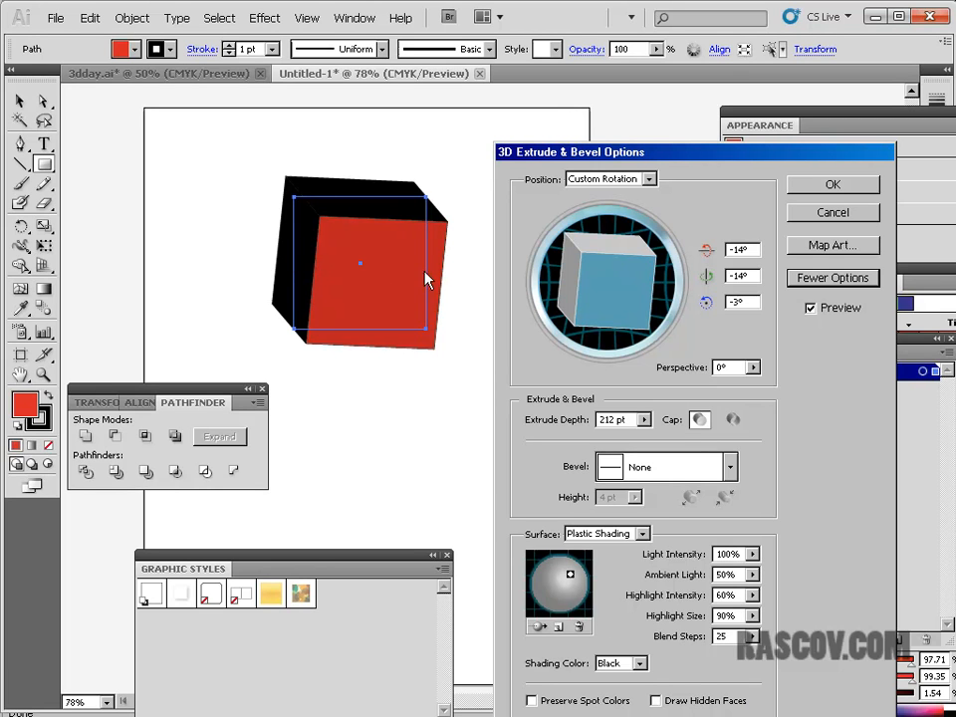
Give the cube a custom red shading colour and move the light toward the top.
click(629, 663)
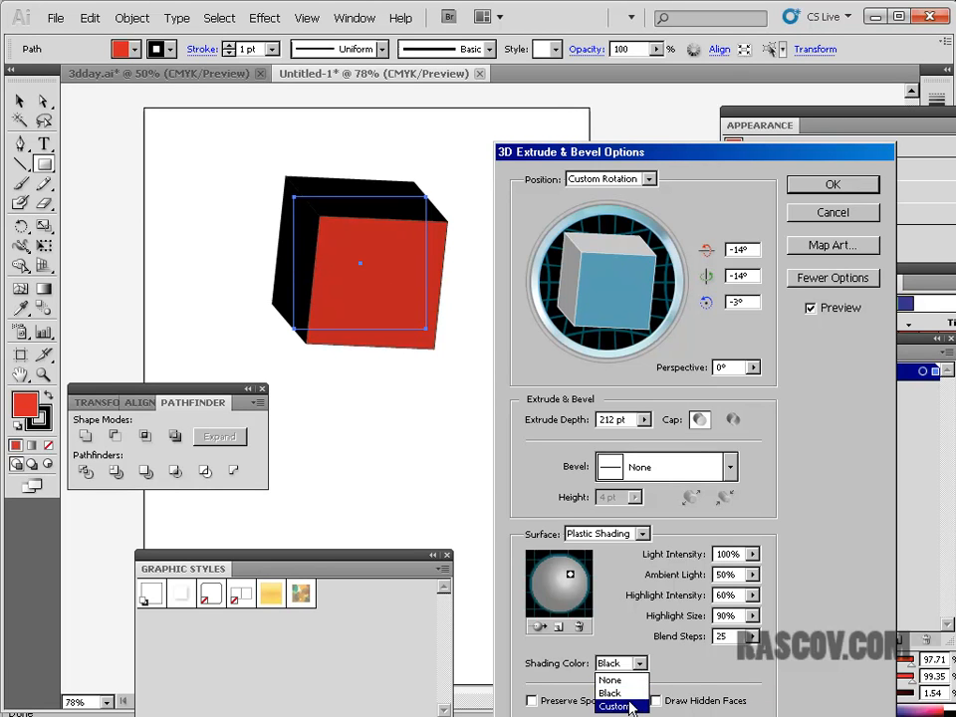
click(614, 706)
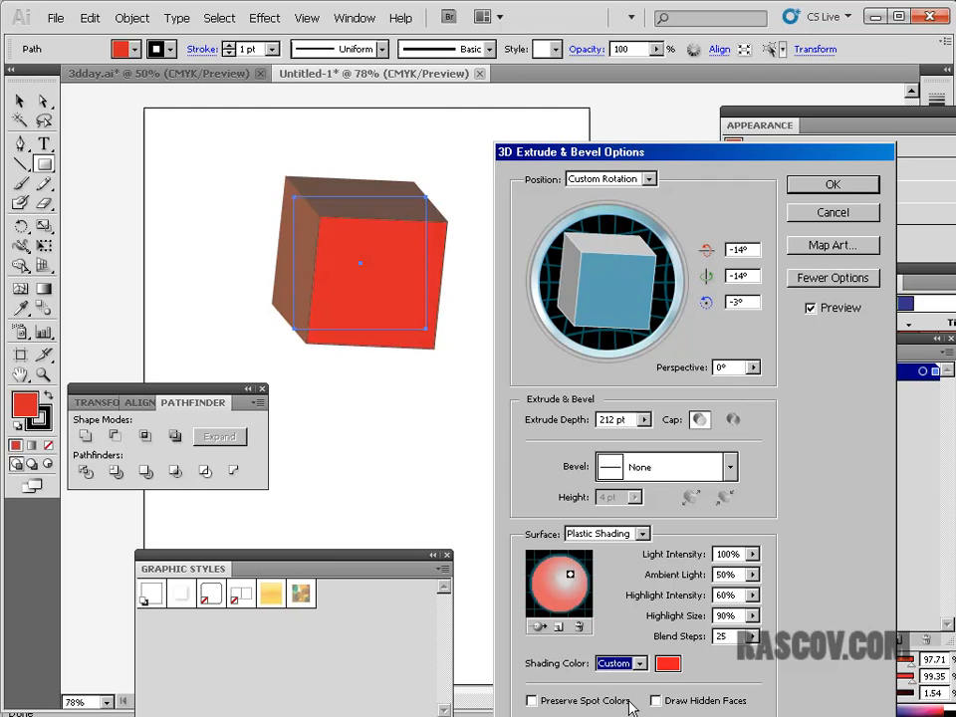
click(667, 664)
mouse_move(453, 276)
mouse_down()
mouse_move(444, 286)
mouse_move(447, 265)
mouse_up()
click(673, 251)
mouse_move(571, 577)
mouse_down()
mouse_move(548, 576)
mouse_move(553, 607)
mouse_move(583, 600)
mouse_up()
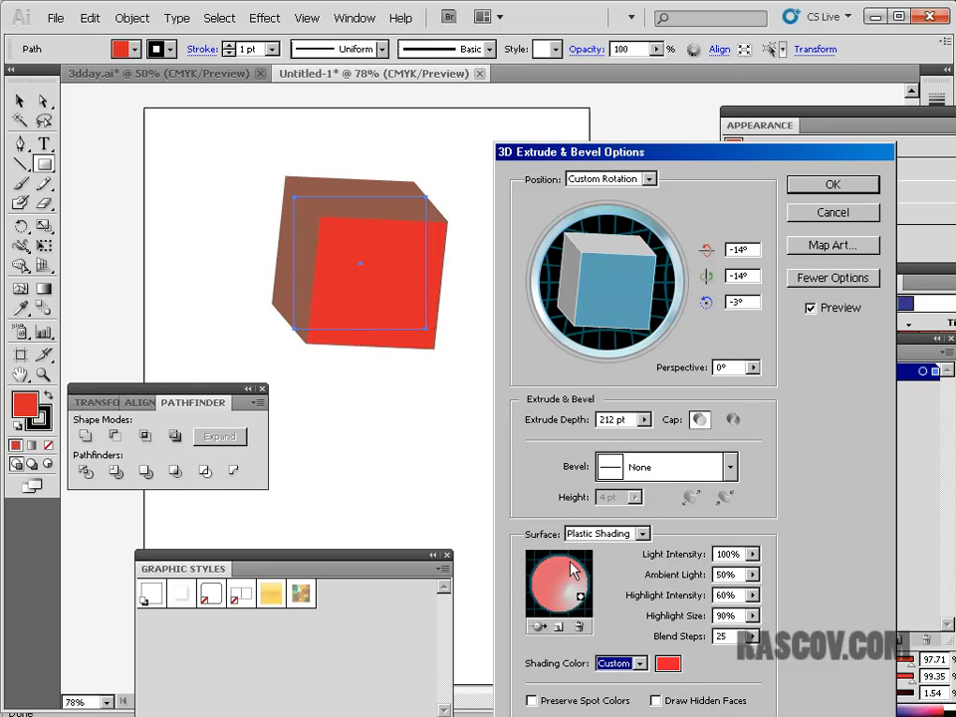
mouse_move(580, 597)
mouse_down()
mouse_move(551, 577)
mouse_move(567, 569)
mouse_up()
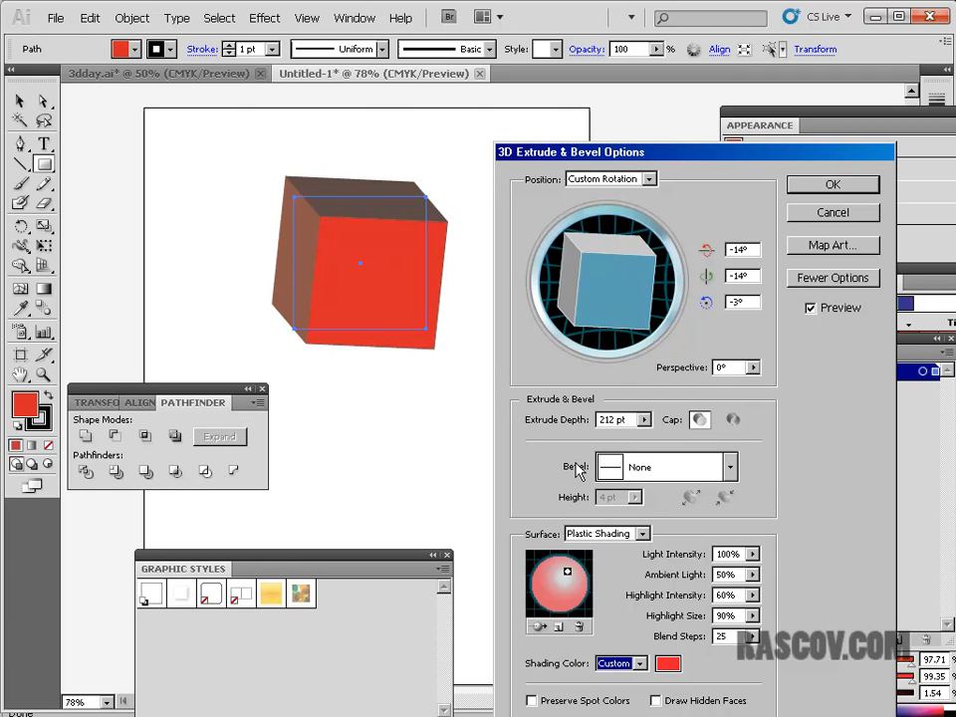
Try a Classic bevel with 1 pt height on the cube and re-angle it.
click(731, 467)
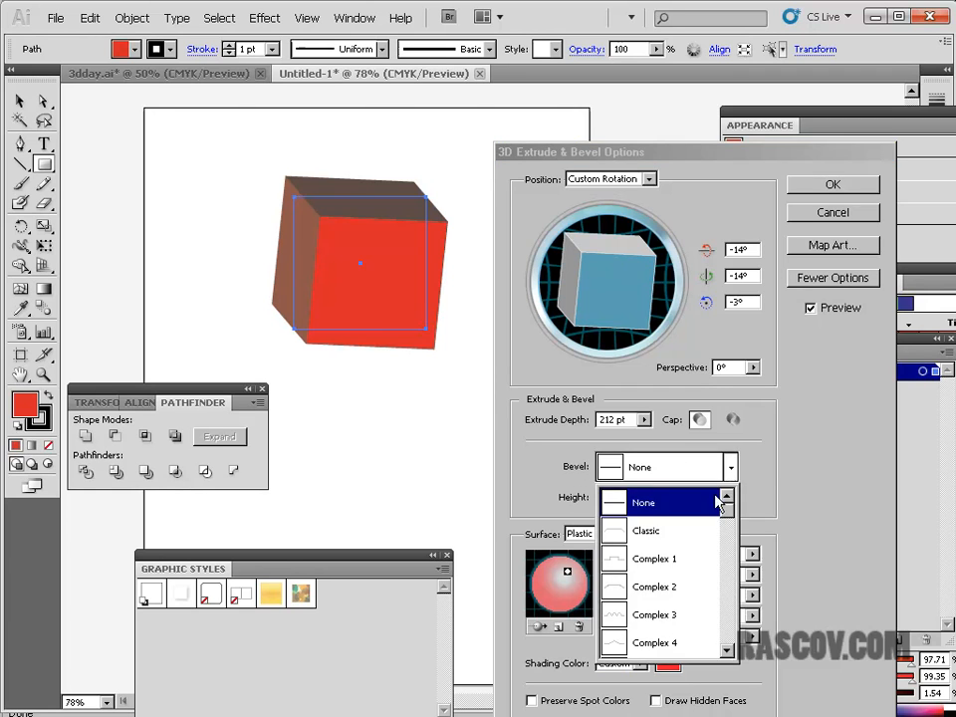
click(622, 539)
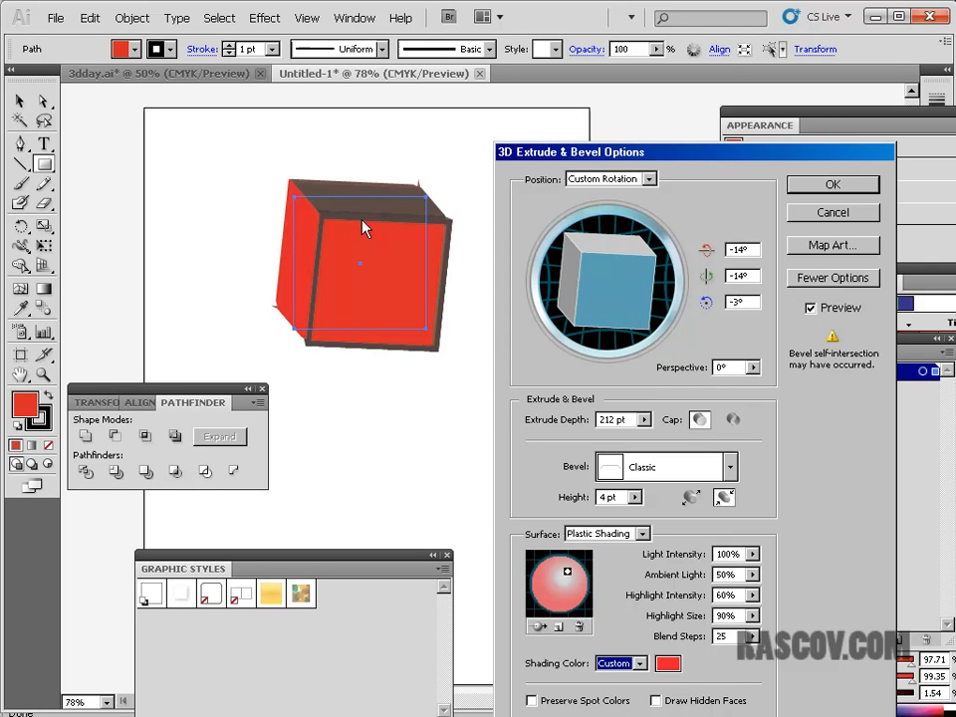
drag(563, 263, 648, 265)
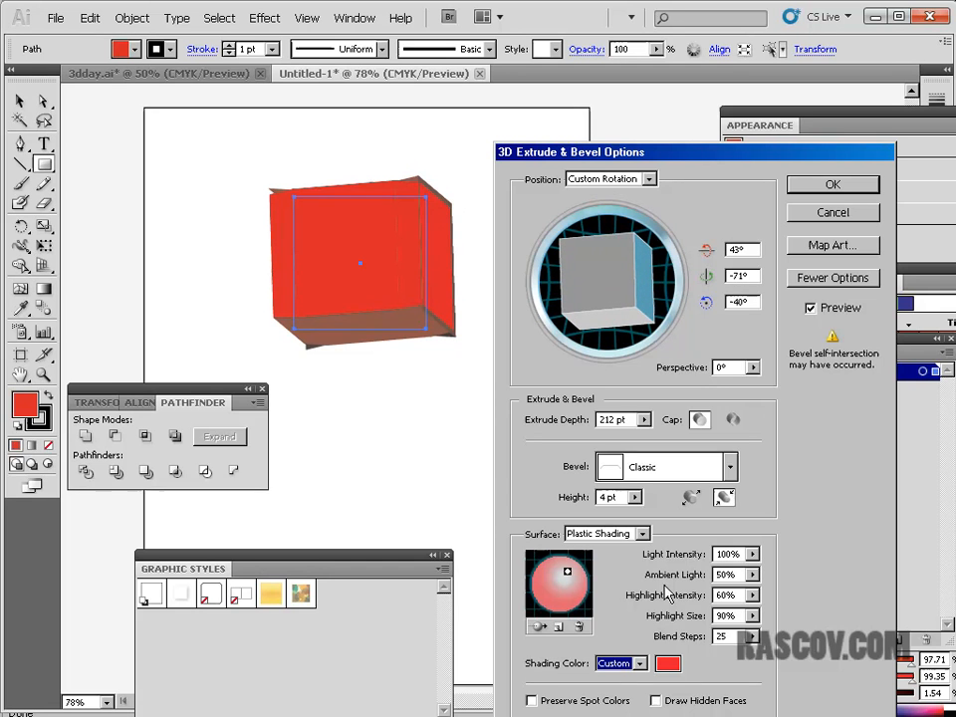
click(634, 496)
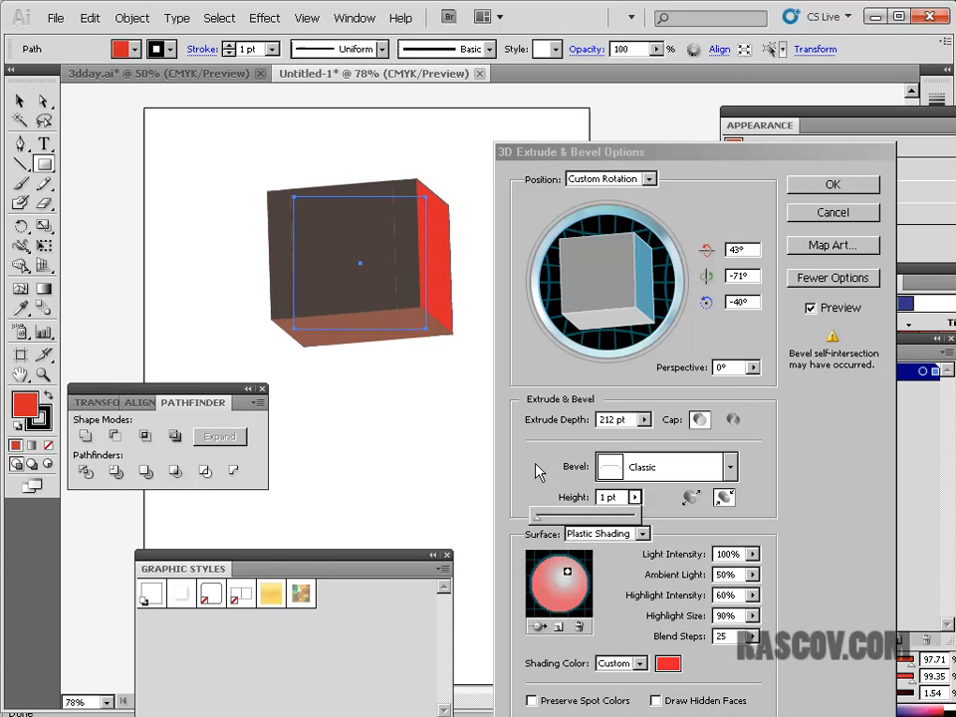
click(588, 297)
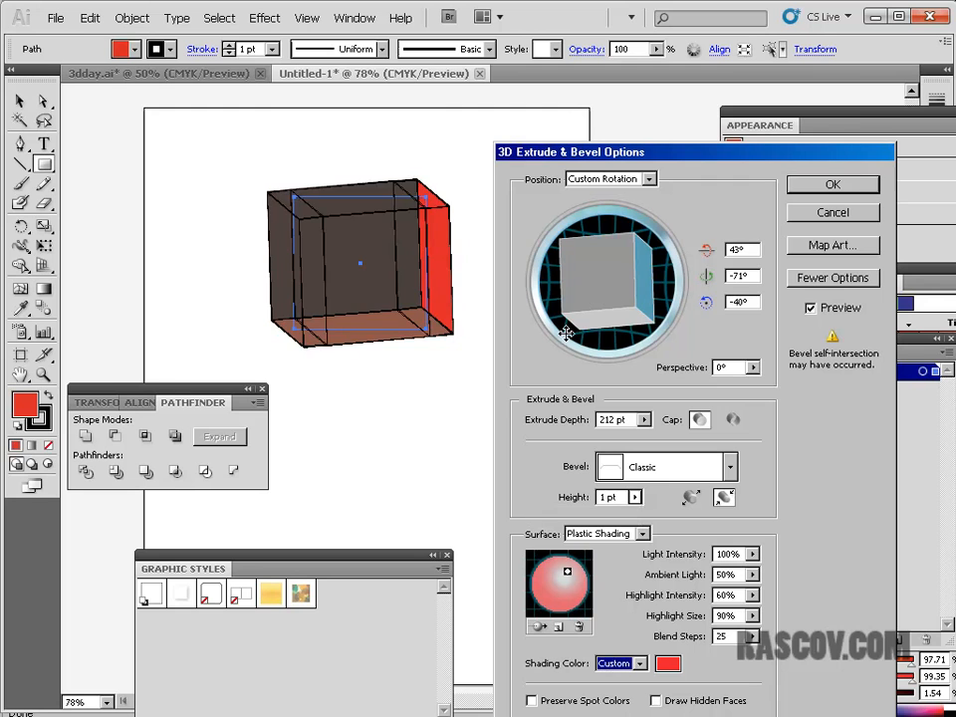
drag(613, 284, 572, 301)
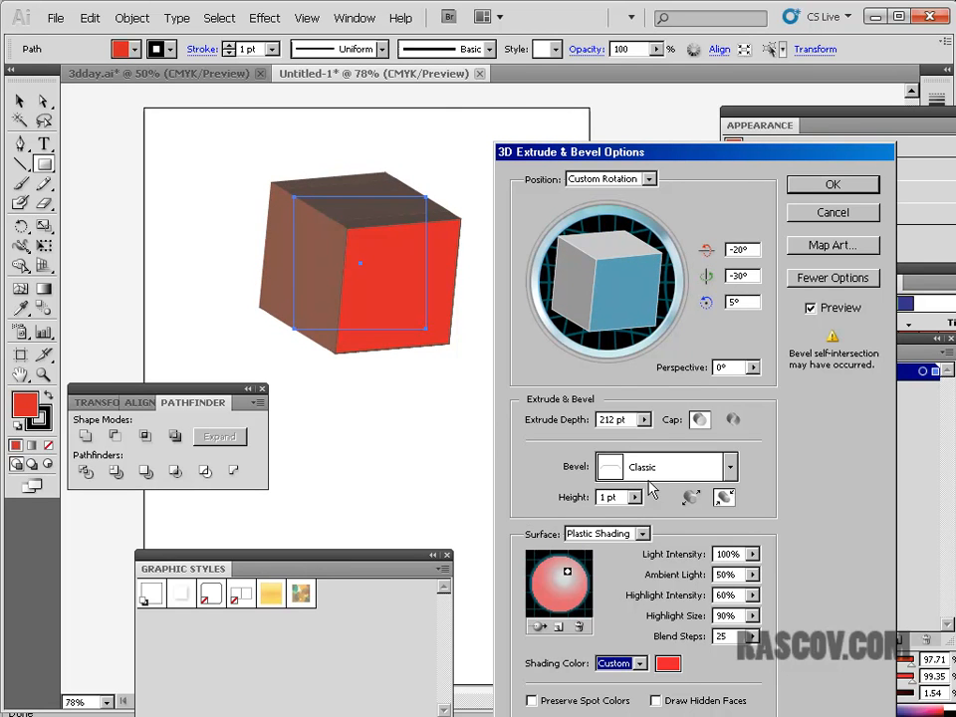
Set Bevel back to None and rotate the cube to -11°, -15°, 6°.
click(732, 468)
click(678, 505)
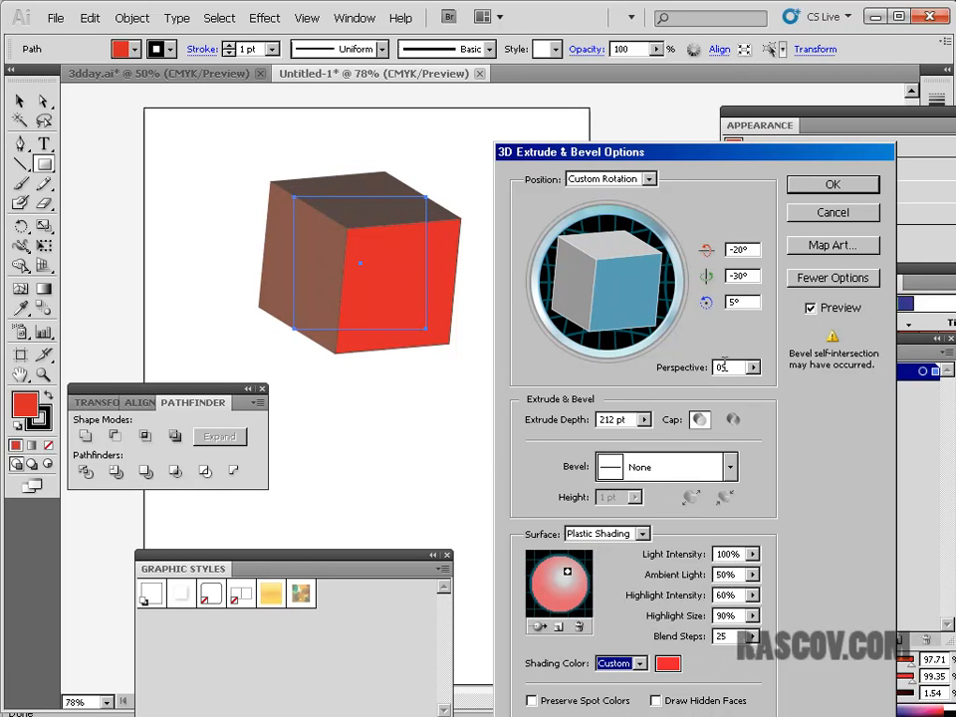
drag(635, 282, 618, 294)
drag(595, 345, 626, 305)
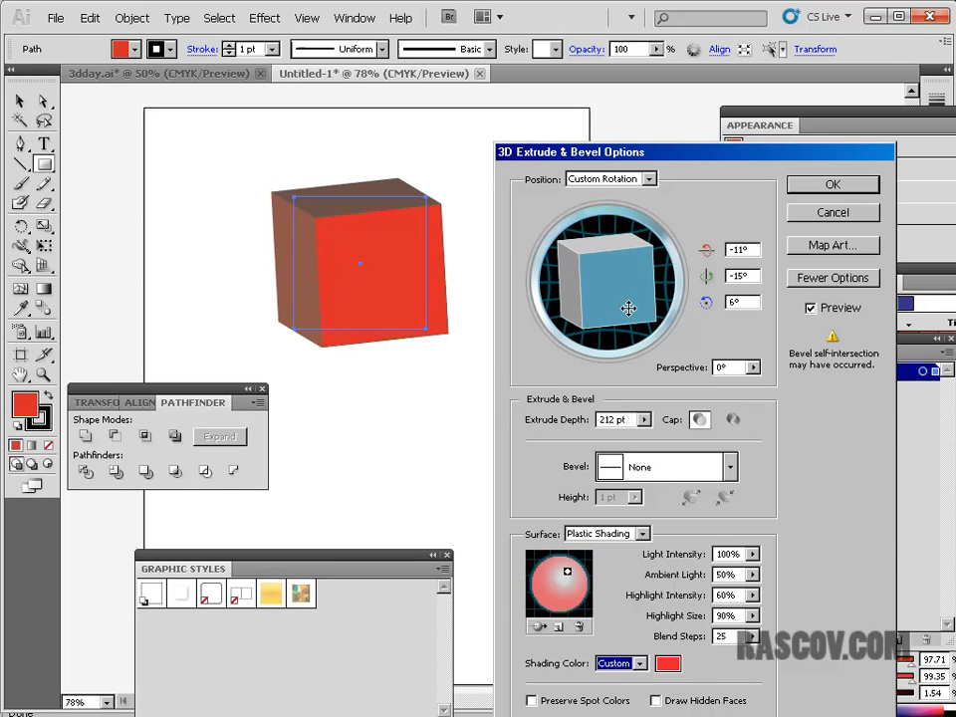
Compare the cube hollow and capped, then leave it solid and rotated to -17°, -24°, 7°.
click(734, 422)
click(700, 421)
click(734, 422)
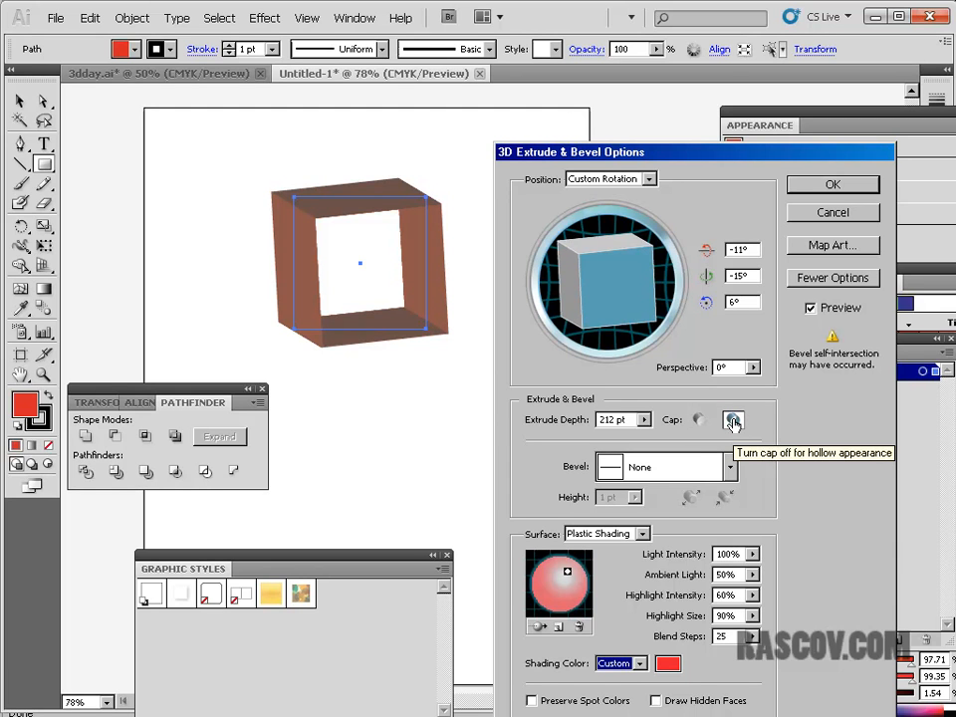
drag(619, 280, 587, 290)
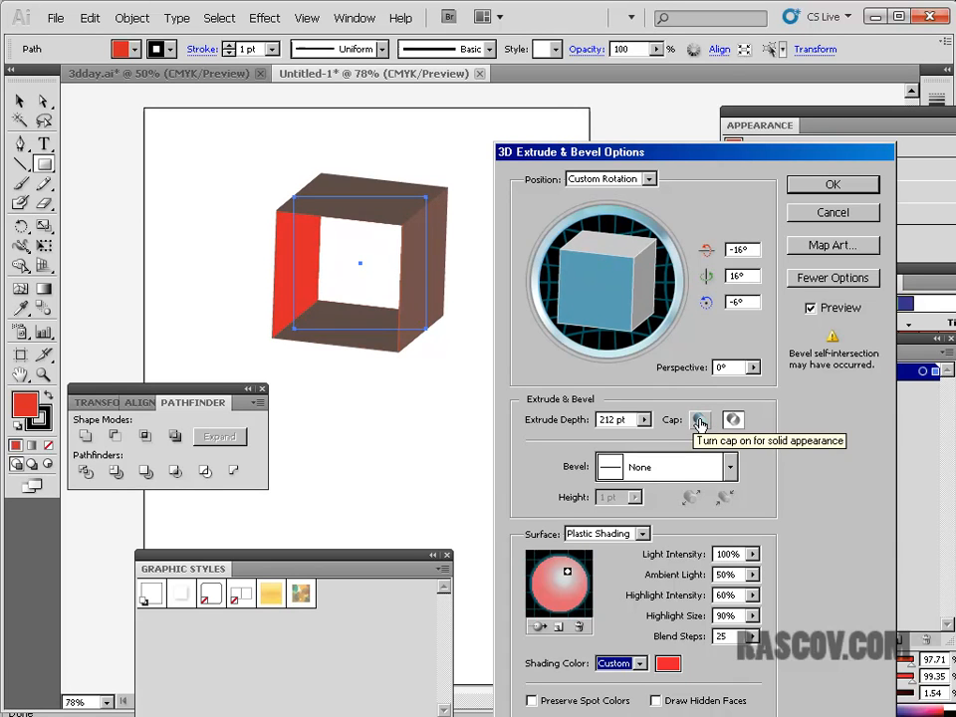
click(699, 422)
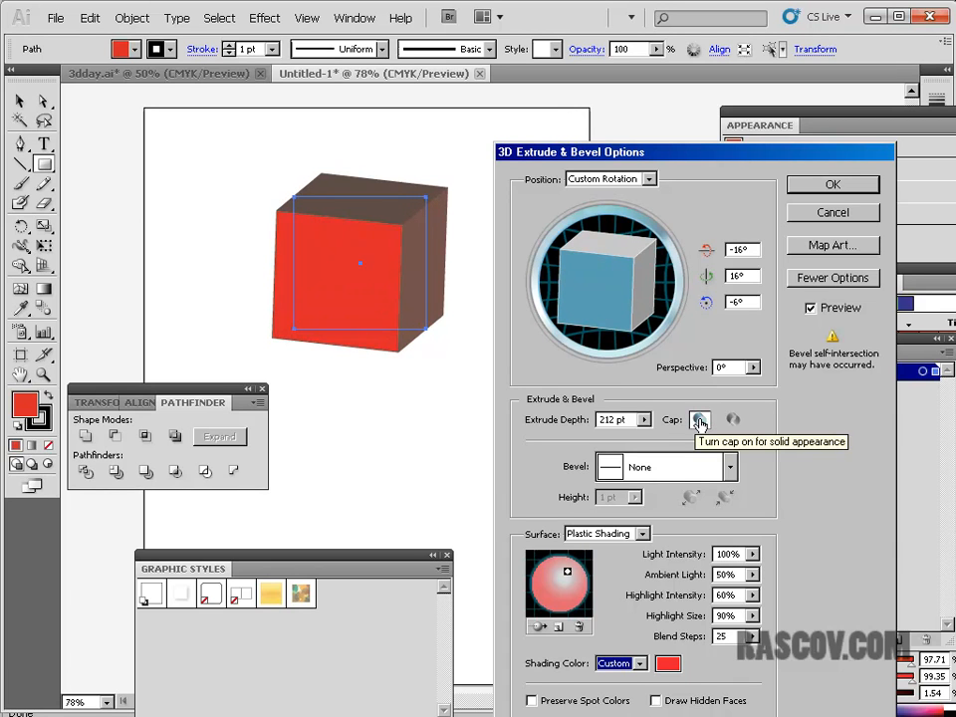
click(733, 420)
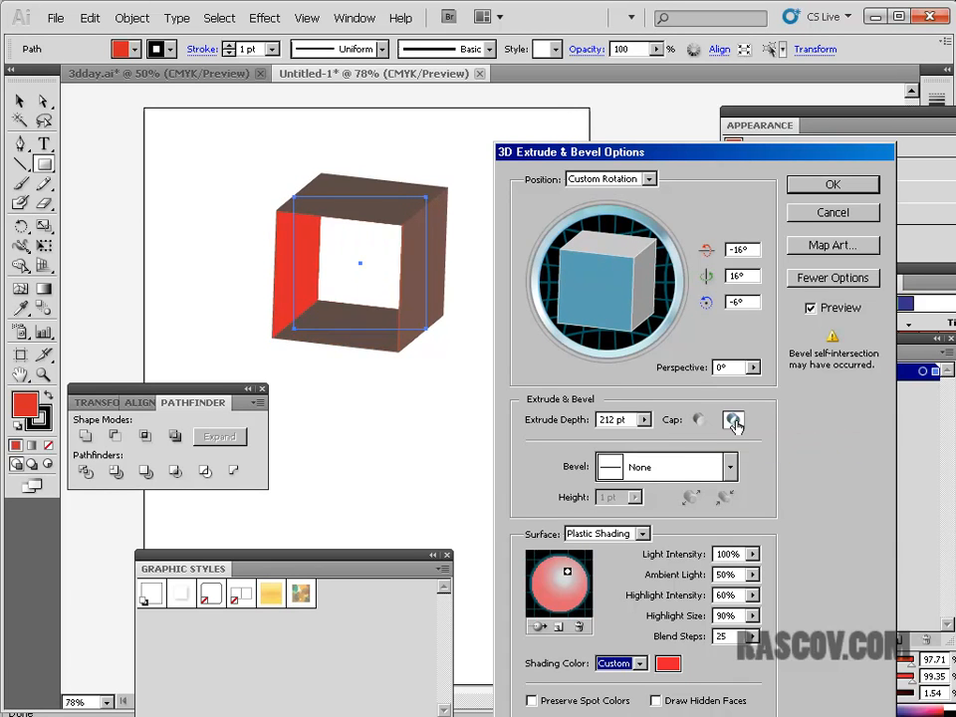
click(701, 420)
click(733, 420)
click(698, 422)
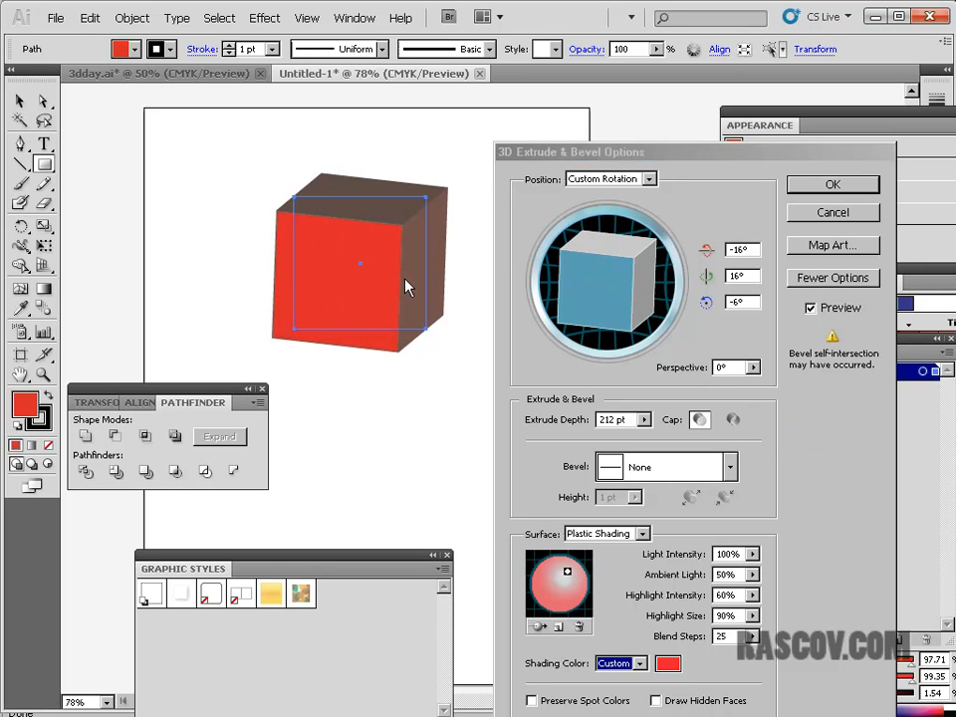
drag(582, 282, 638, 292)
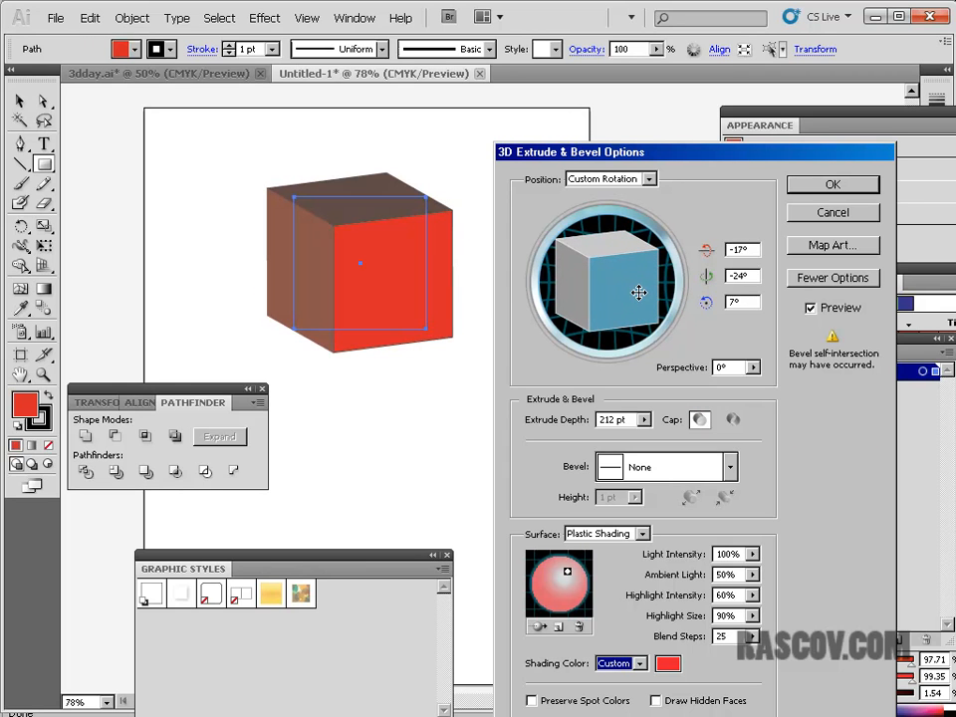
Apply the 3D Extrude & Bevel settings to the cube, dismiss the Rectangle prompt, and reselect the cube.
click(832, 187)
click(534, 255)
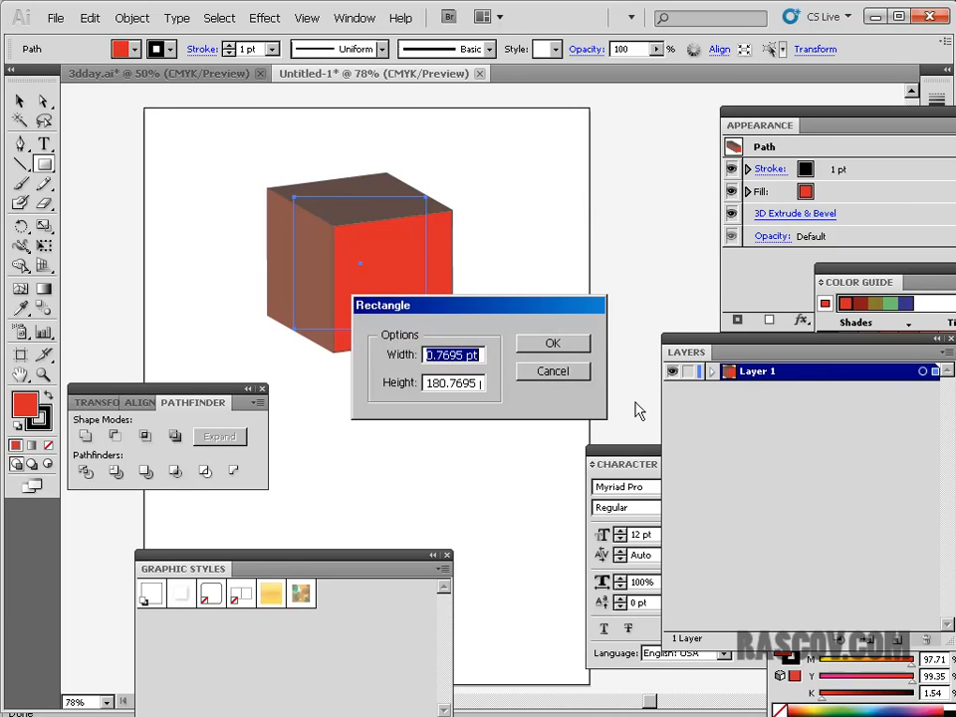
click(553, 370)
click(20, 101)
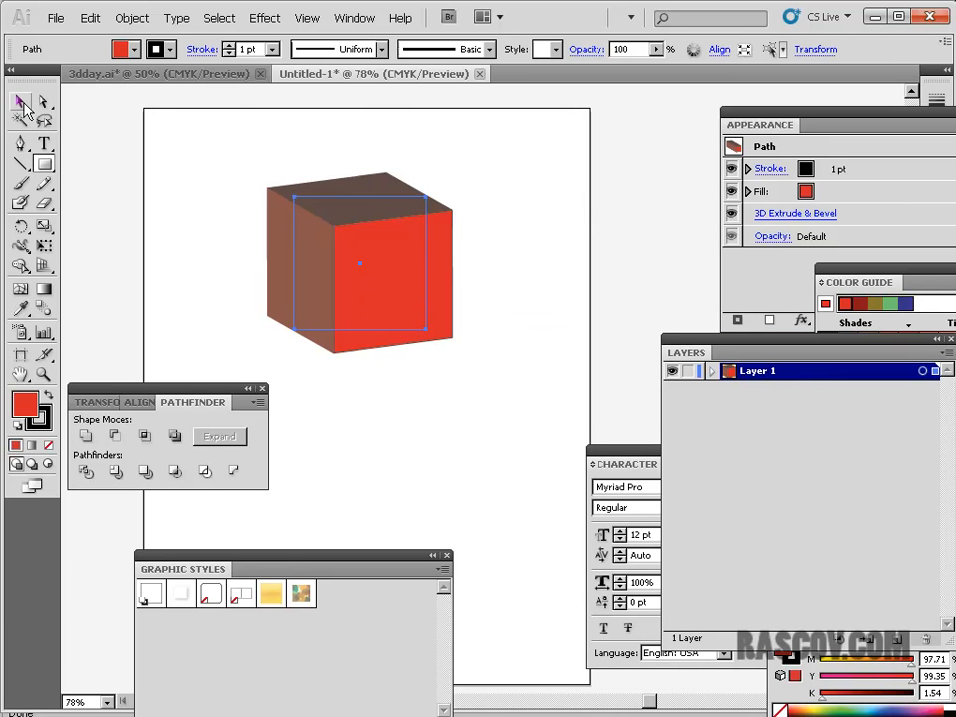
click(470, 157)
click(438, 281)
click(518, 265)
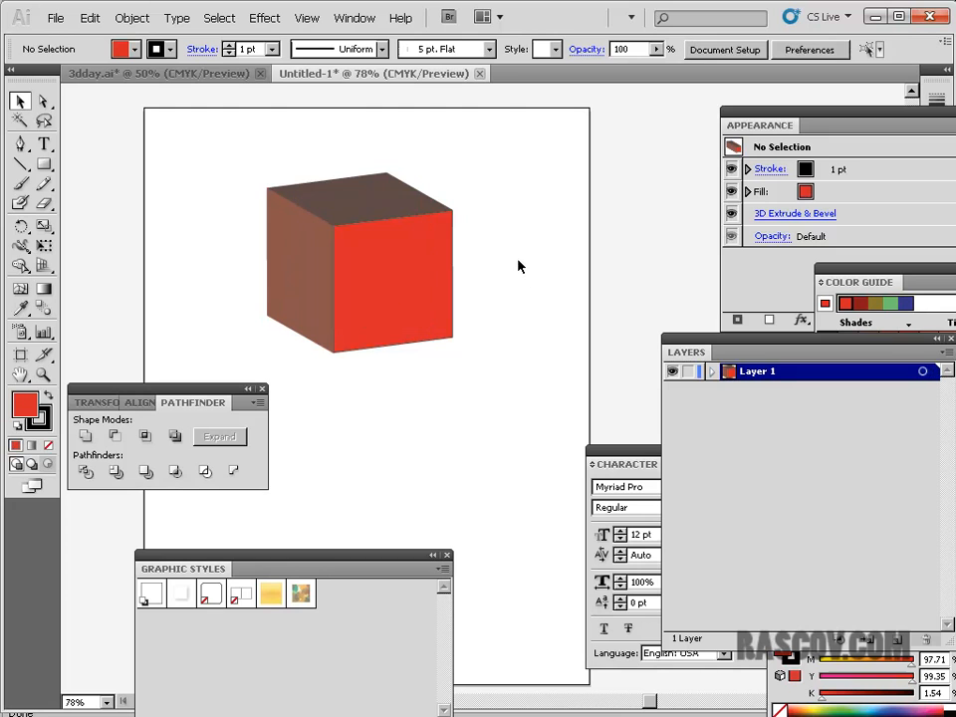
click(401, 275)
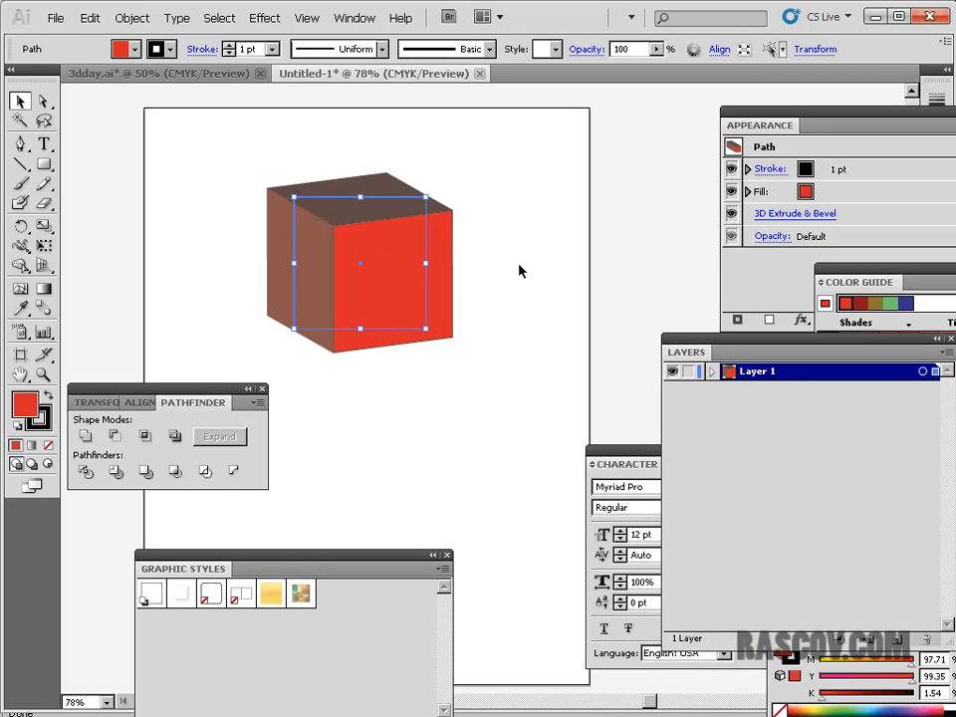
Show the Appearance panel listing 3D Extrude & Bevel and move it left beside the artwork.
click(370, 20)
click(397, 203)
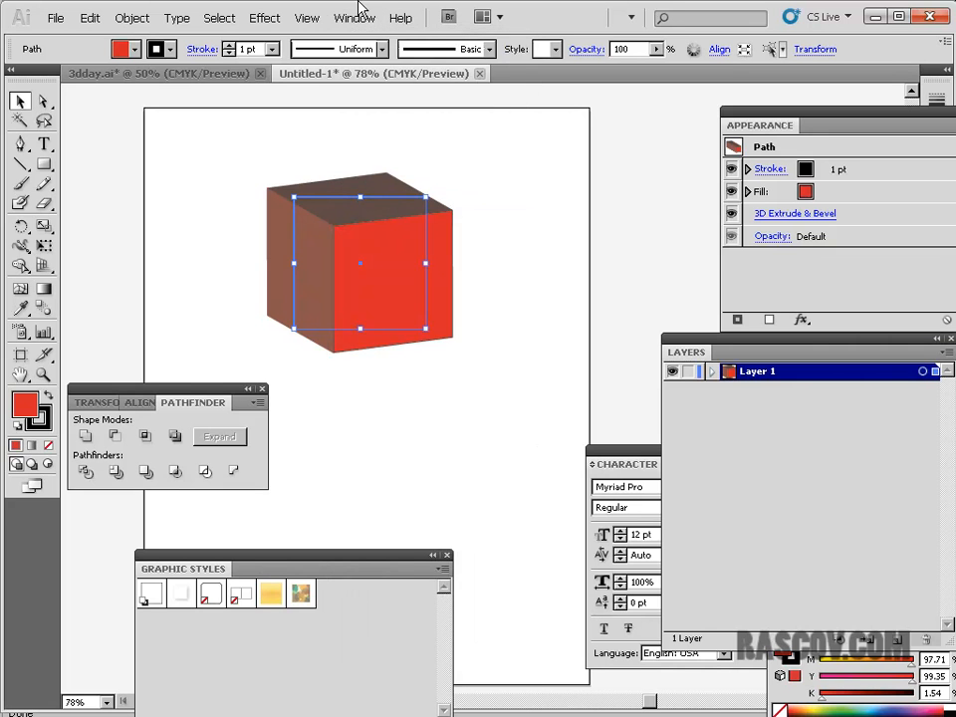
click(367, 26)
click(404, 200)
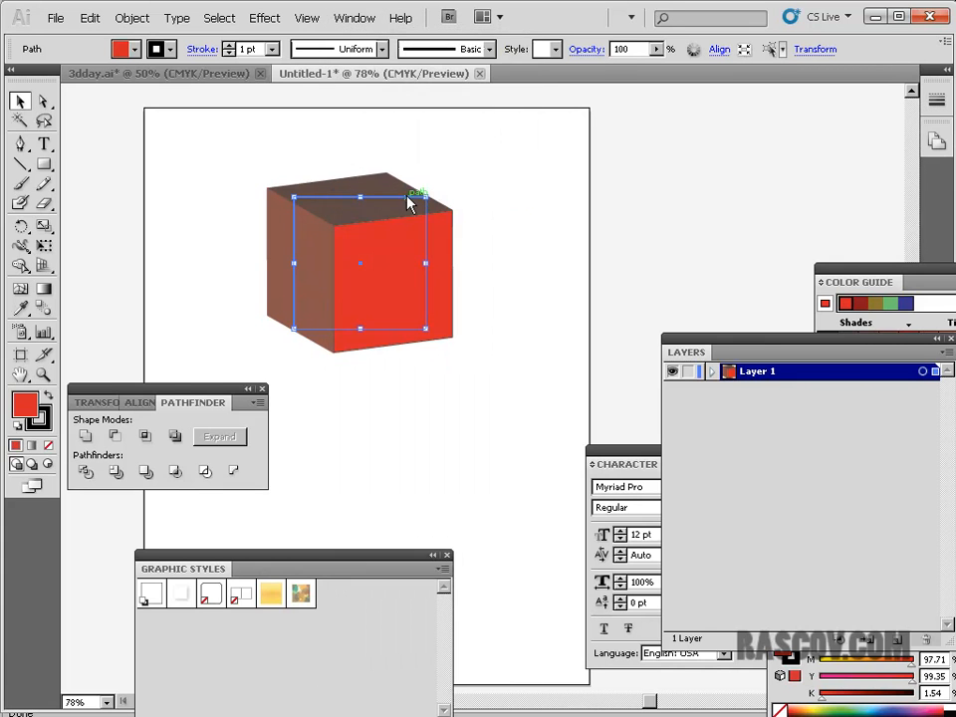
click(370, 22)
click(398, 194)
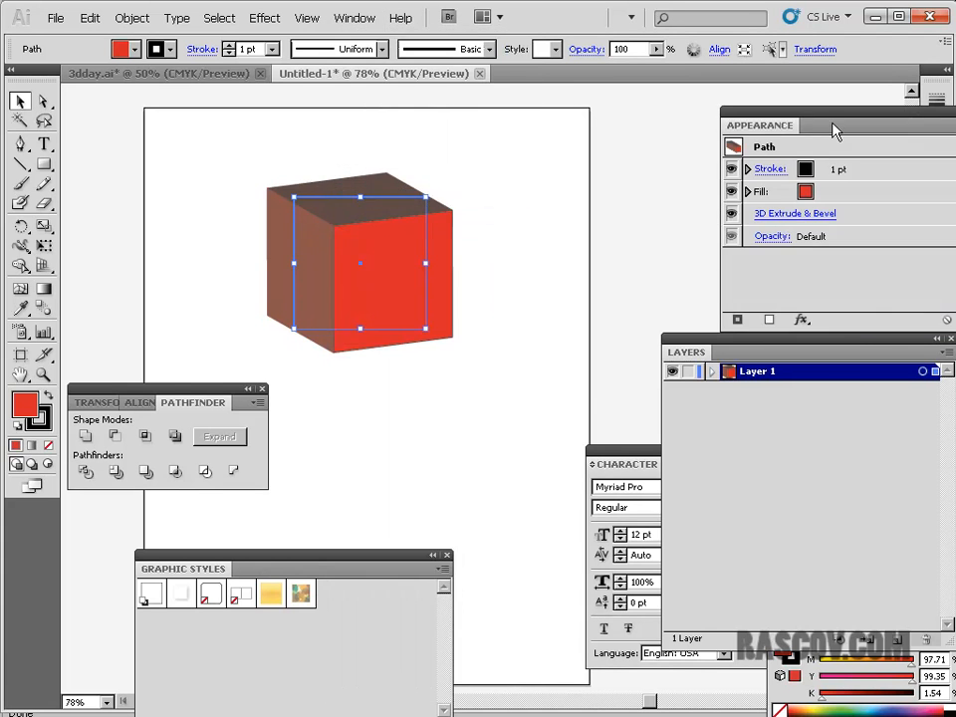
drag(819, 120, 675, 120)
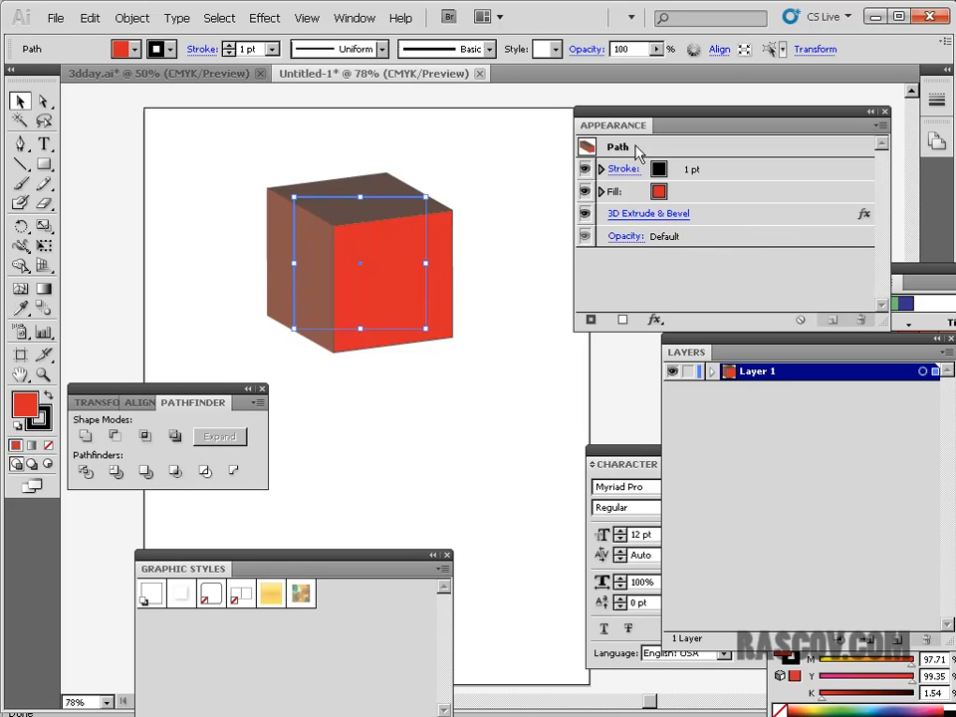
click(648, 213)
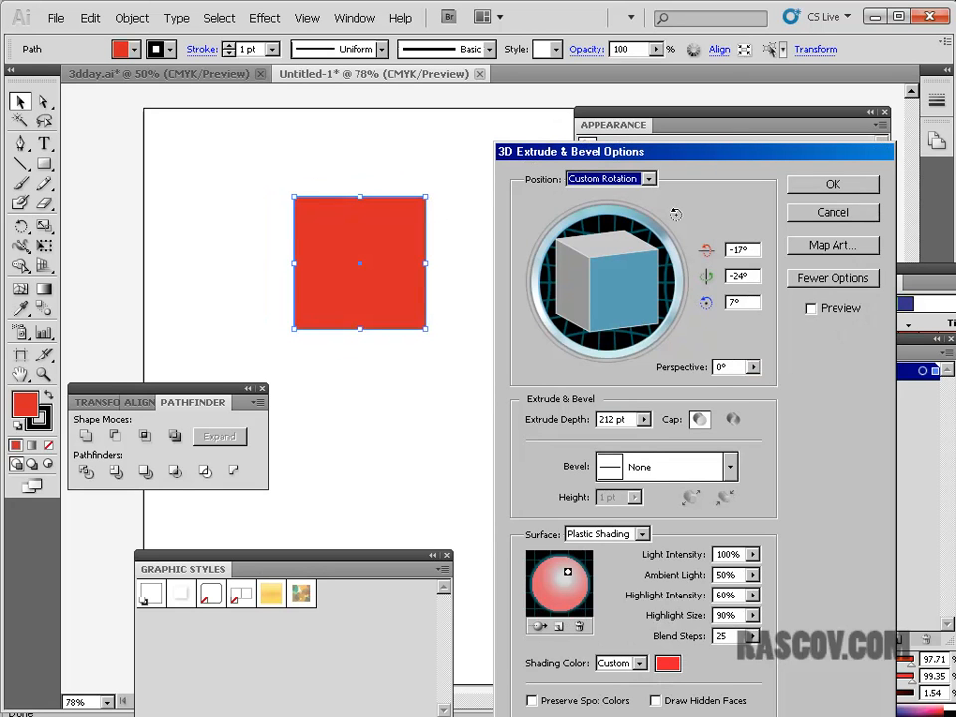
click(812, 308)
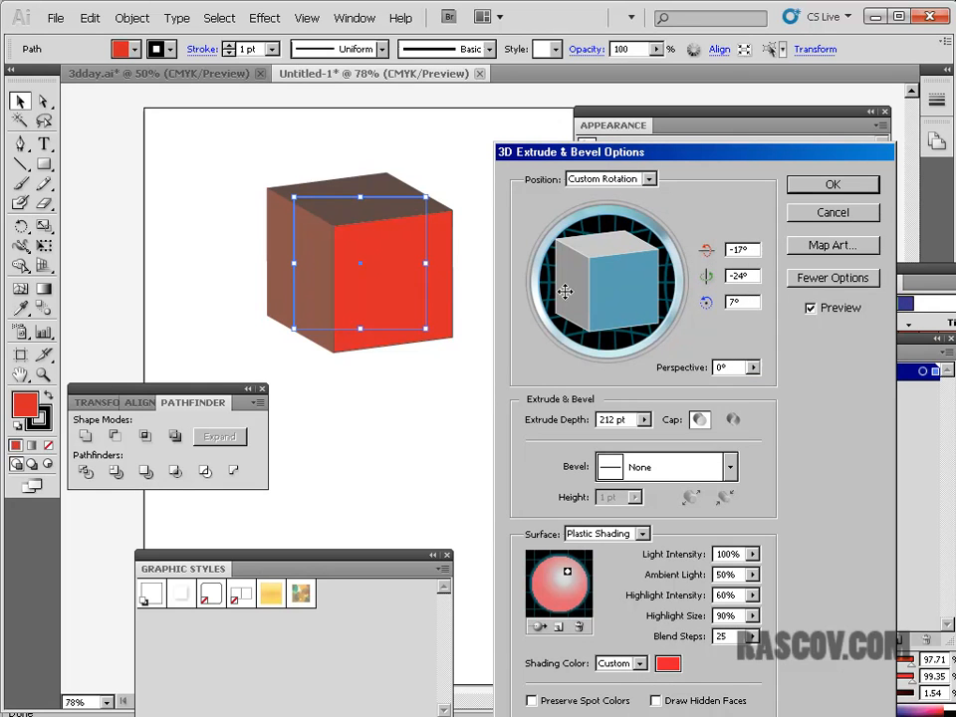
click(832, 185)
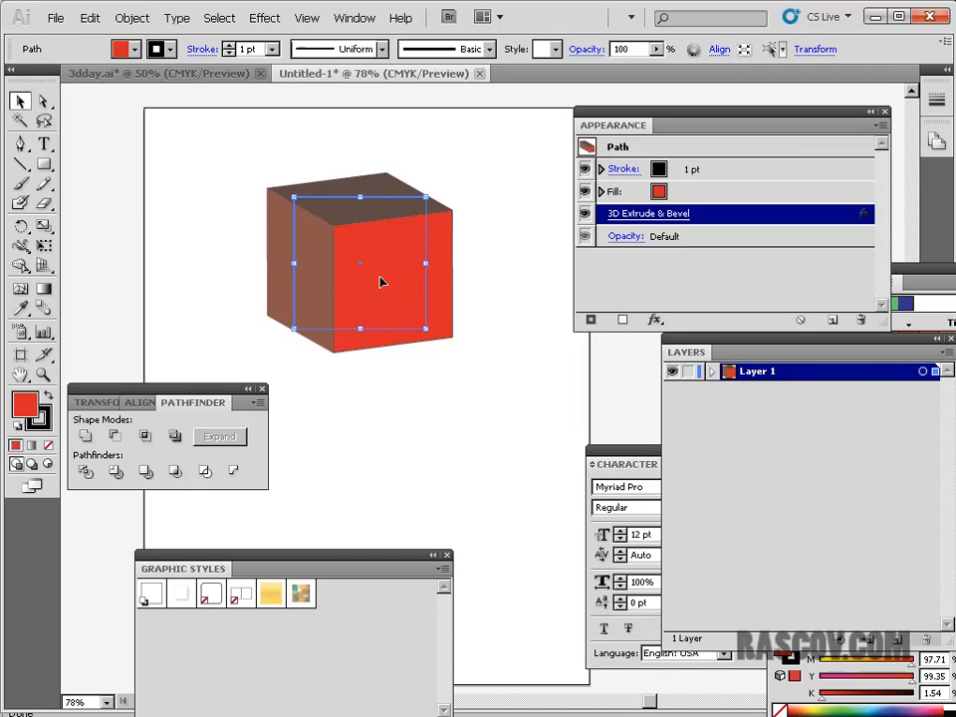
click(512, 214)
click(446, 266)
click(502, 172)
click(386, 182)
click(514, 191)
click(405, 294)
click(500, 249)
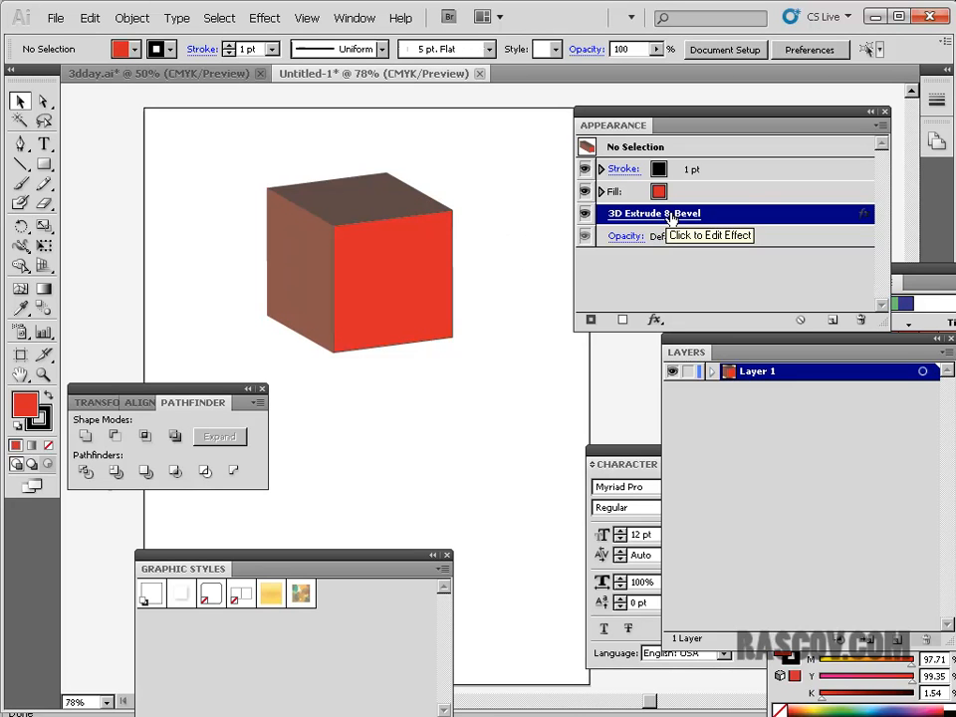
click(375, 231)
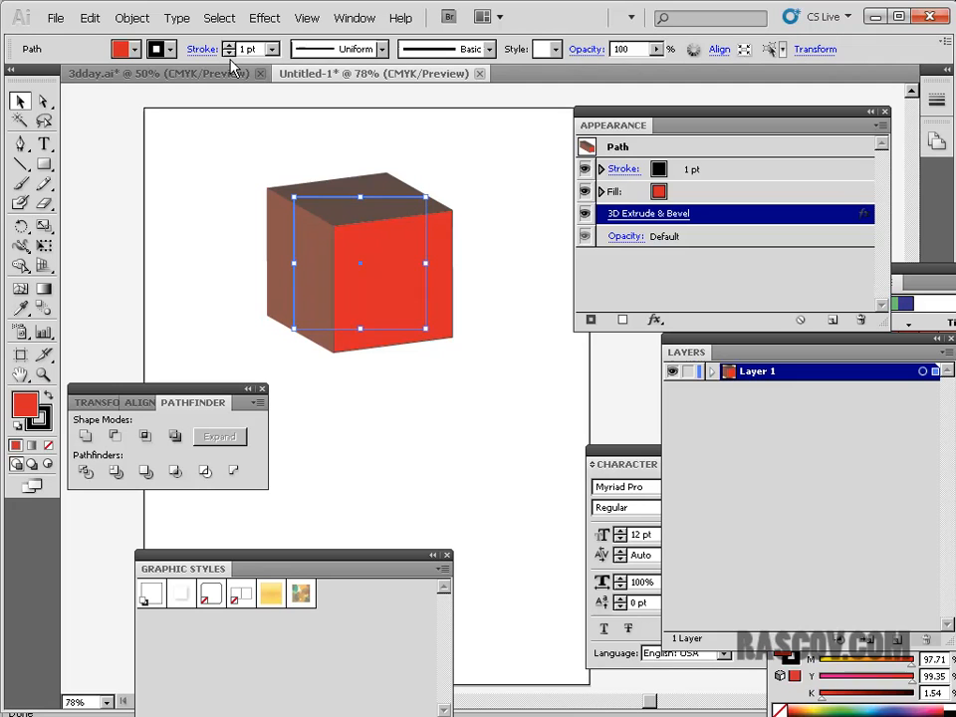
Expand the 3D cube into a group of flat shaded faces and clear the selection.
click(138, 18)
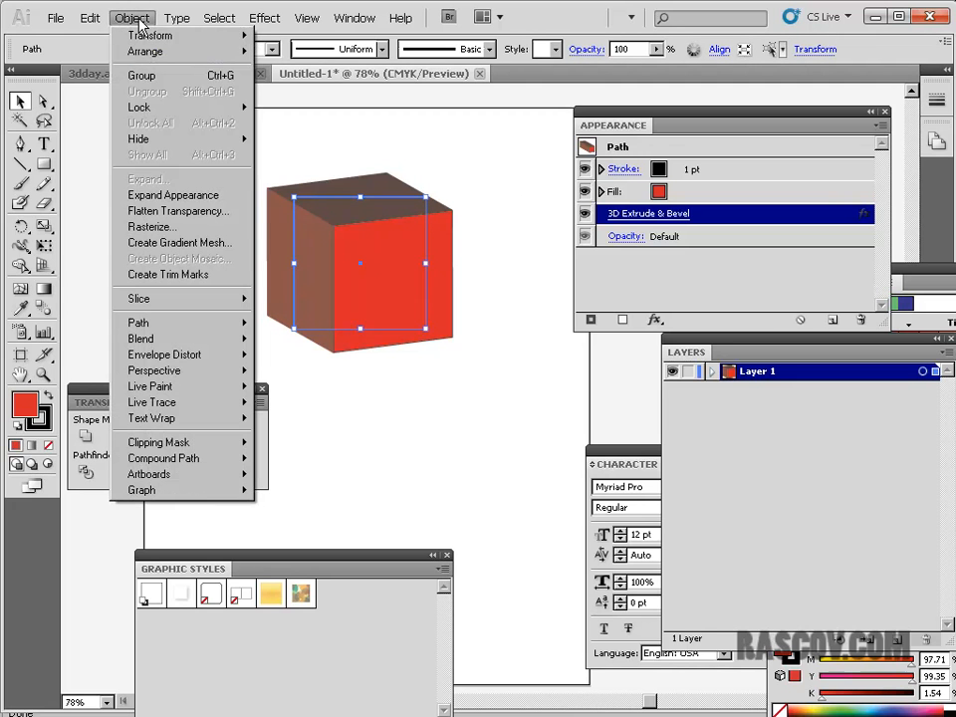
click(160, 196)
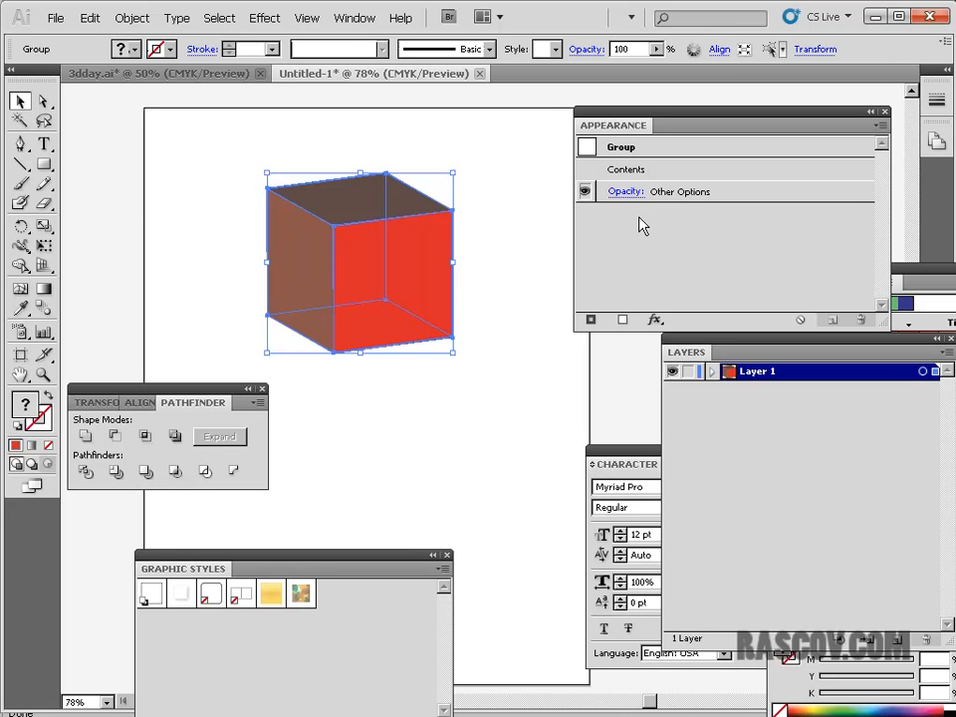
click(181, 150)
click(44, 102)
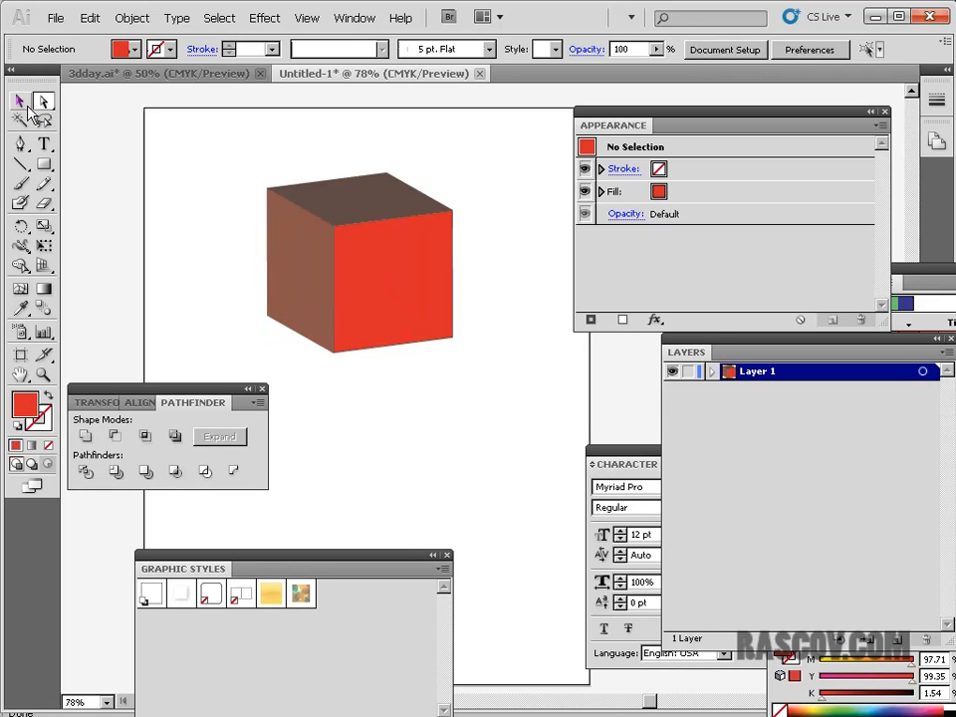
Fill the cube's top face with red-orange.
click(329, 190)
click(384, 288)
click(311, 271)
click(362, 196)
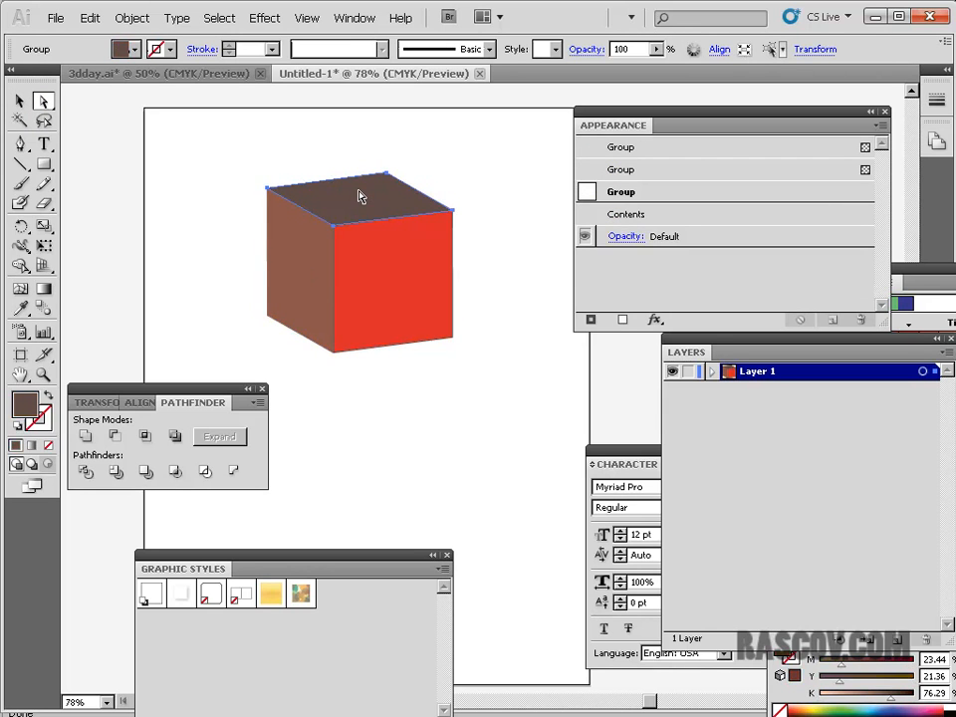
double_click(32, 406)
click(419, 316)
click(433, 299)
click(676, 254)
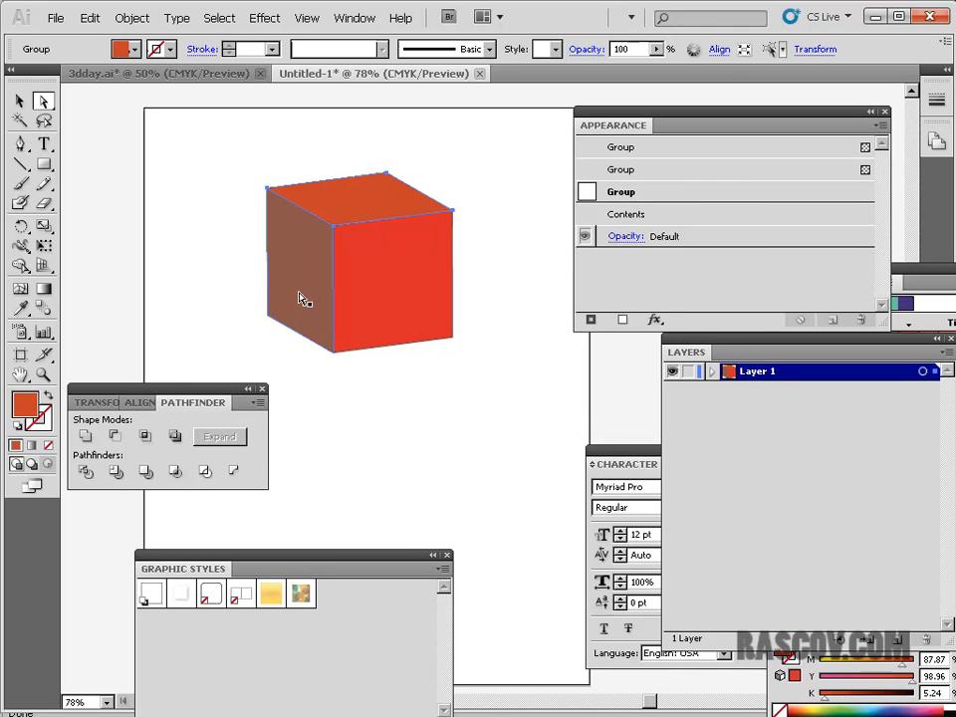
Fill the cube's left face with yellow-orange.
click(305, 284)
double_click(26, 404)
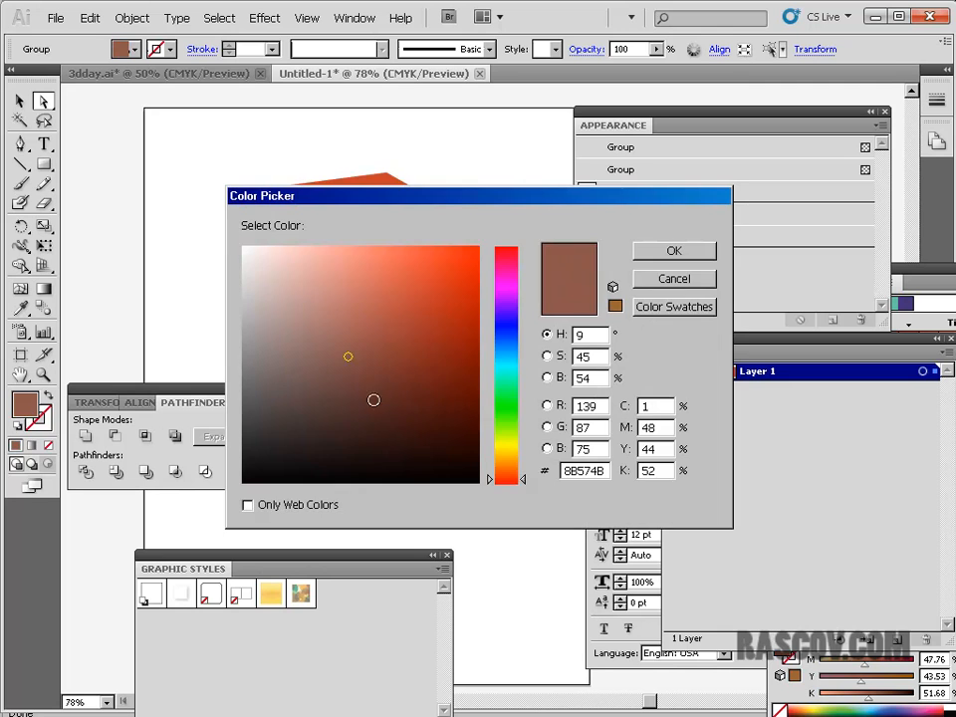
drag(492, 426, 510, 456)
click(433, 273)
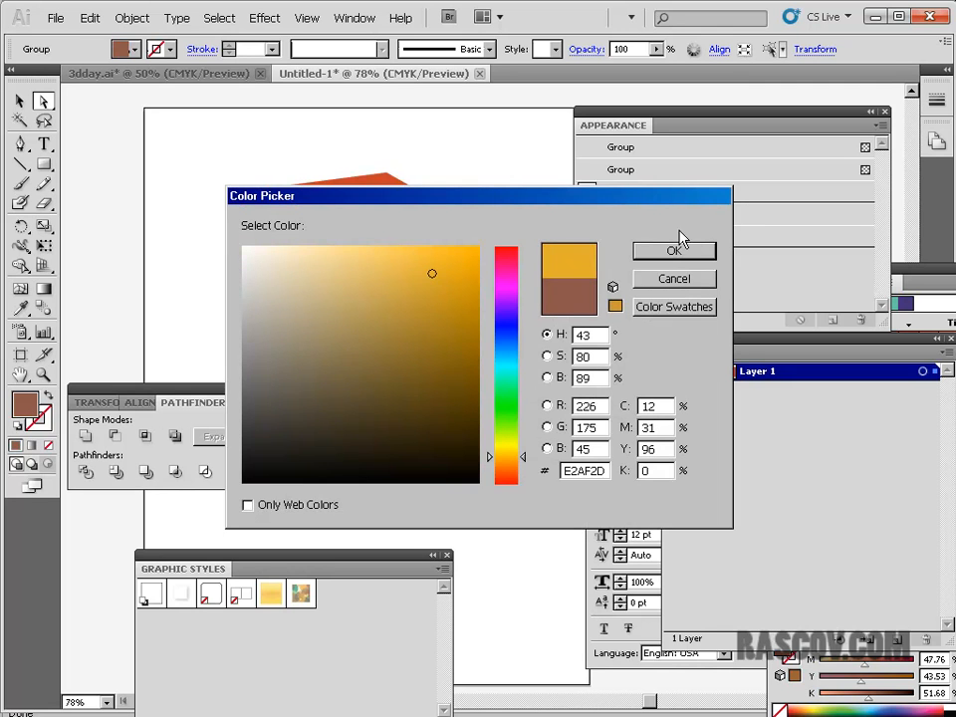
click(675, 251)
Check each face's colour, keeping the front face red, and move the shape panels out of the way.
click(495, 316)
click(401, 265)
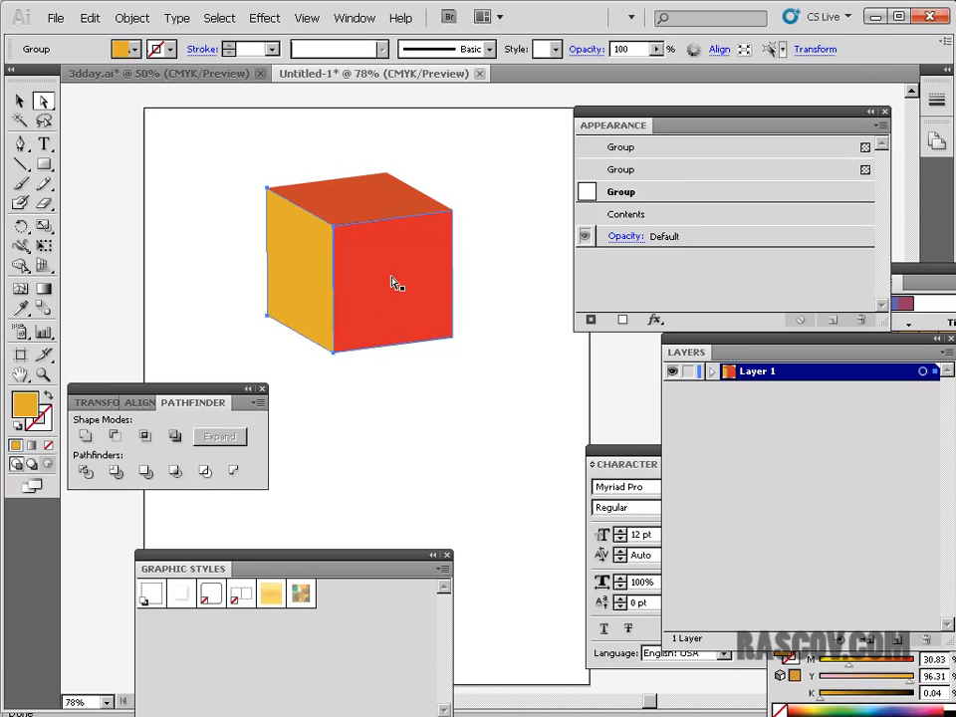
click(382, 195)
click(305, 248)
click(376, 274)
click(386, 202)
click(307, 251)
click(397, 291)
click(492, 221)
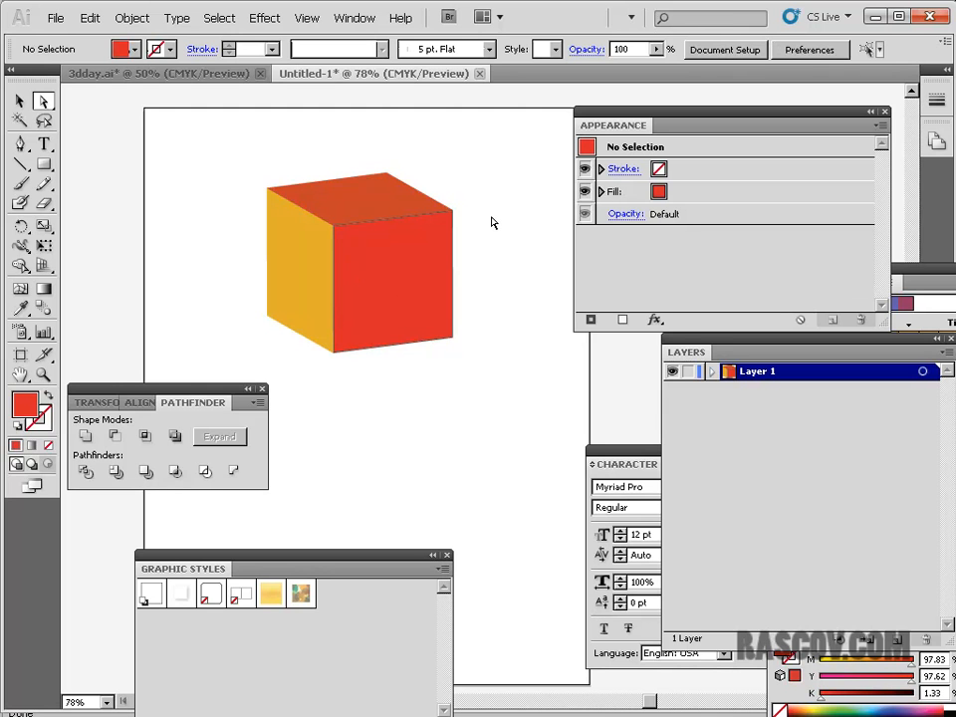
drag(213, 398, 563, 589)
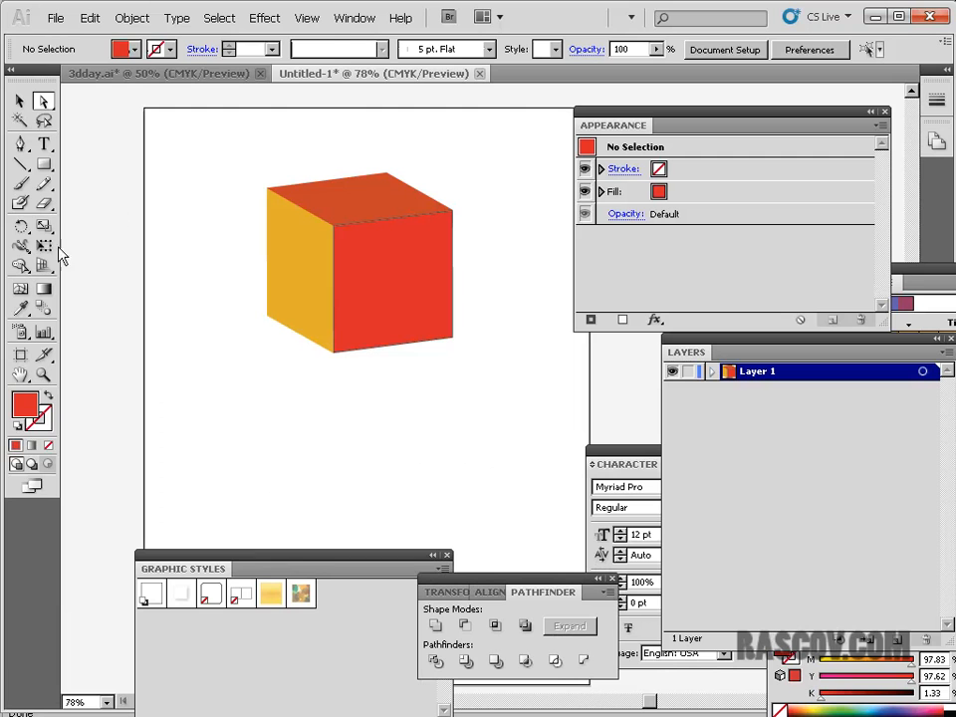
click(43, 145)
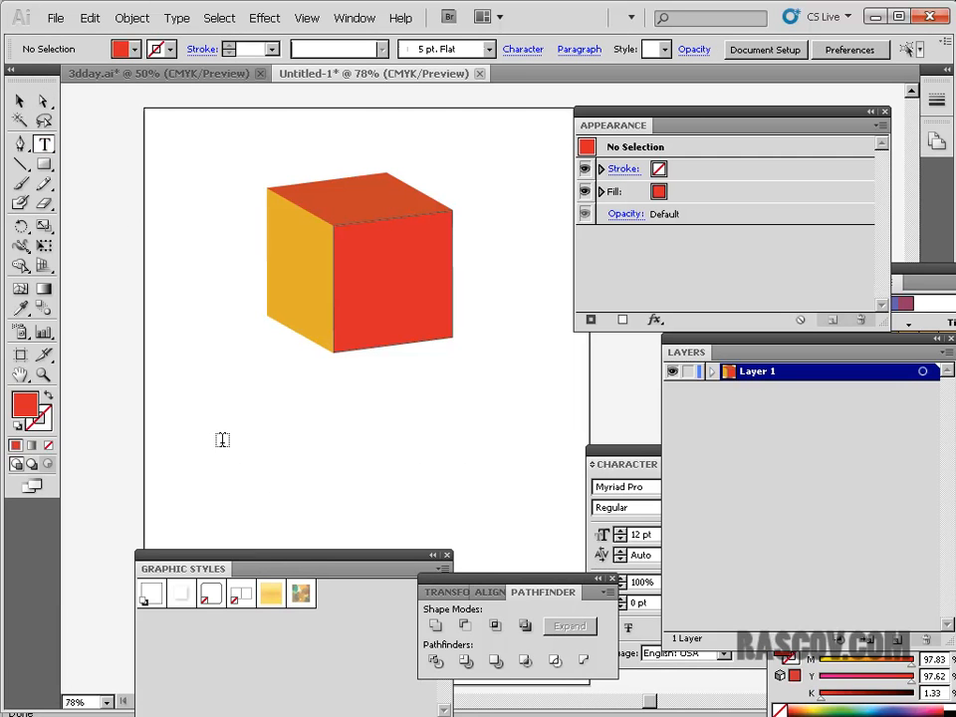
Type the designer's name as a headline below the cube and select all of it.
click(233, 435)
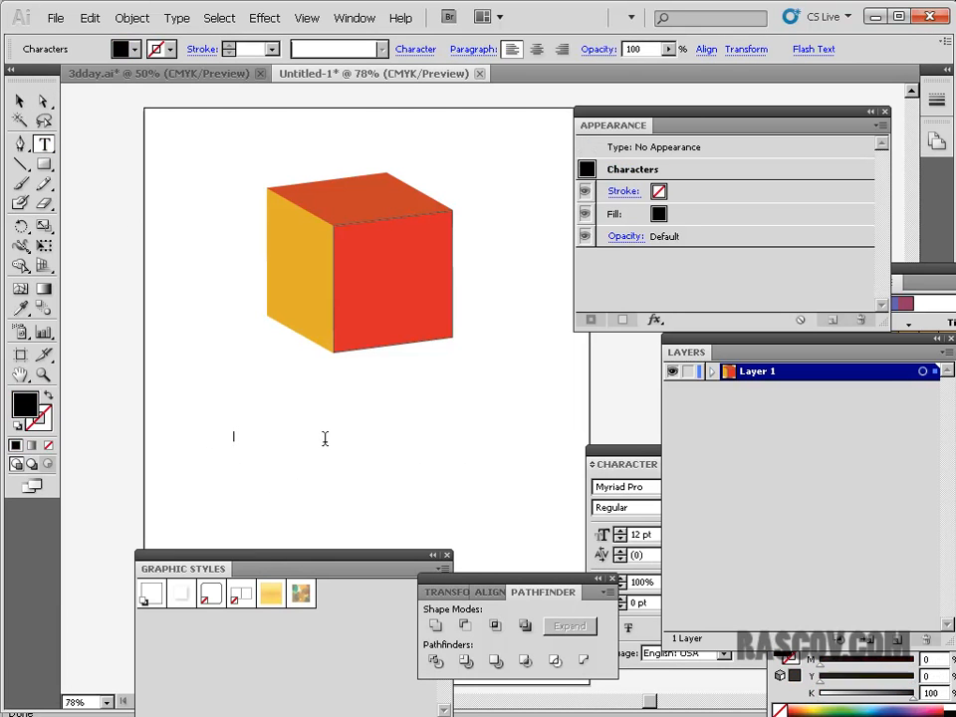
text(JEFF RAS)
key(ctrl+a)
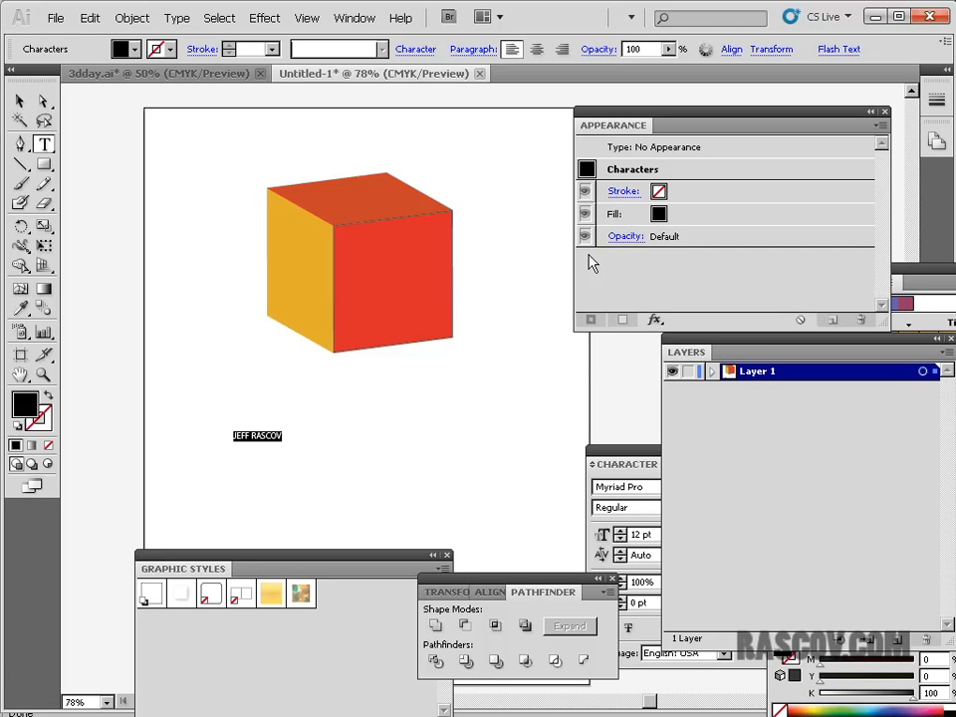
drag(632, 462, 560, 365)
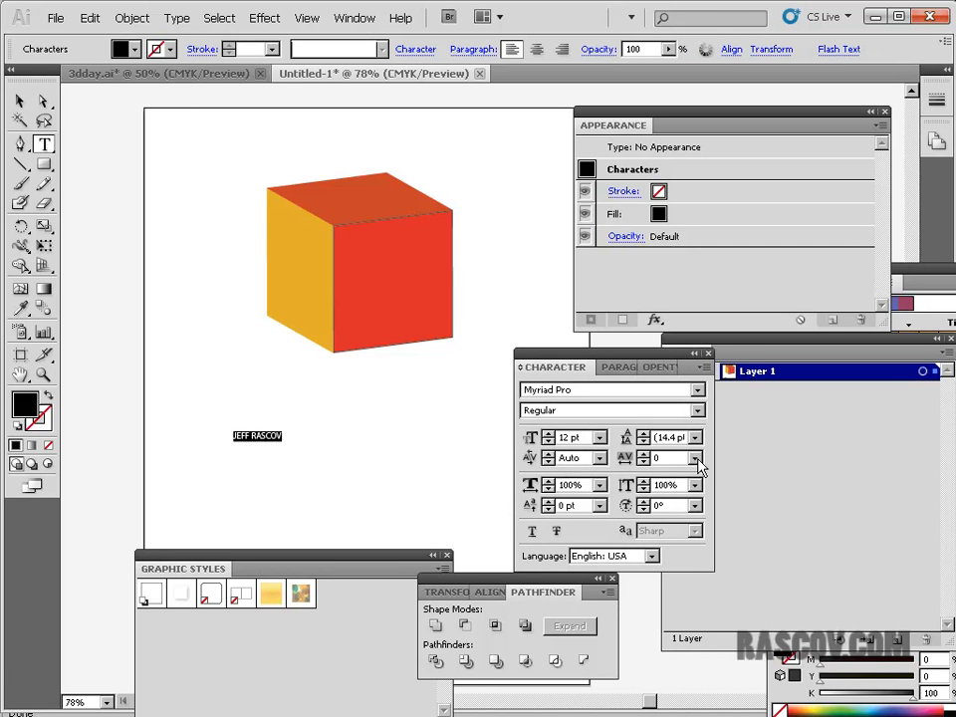
Set the headline to 60 pt, trying Niagara Solid before settling on Myriad Pro.
click(601, 439)
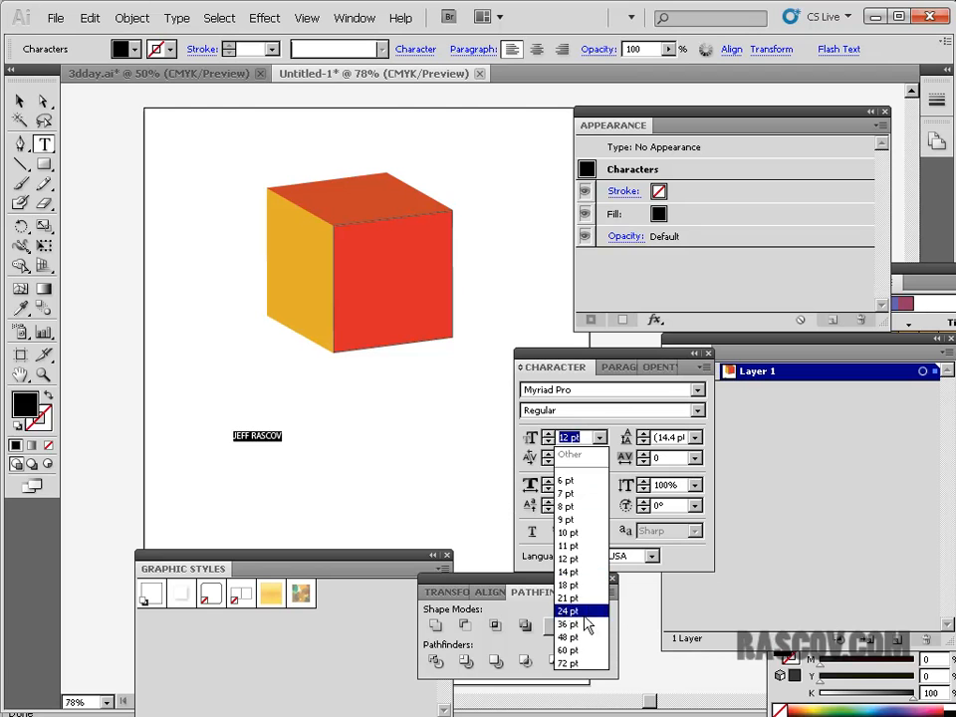
click(583, 652)
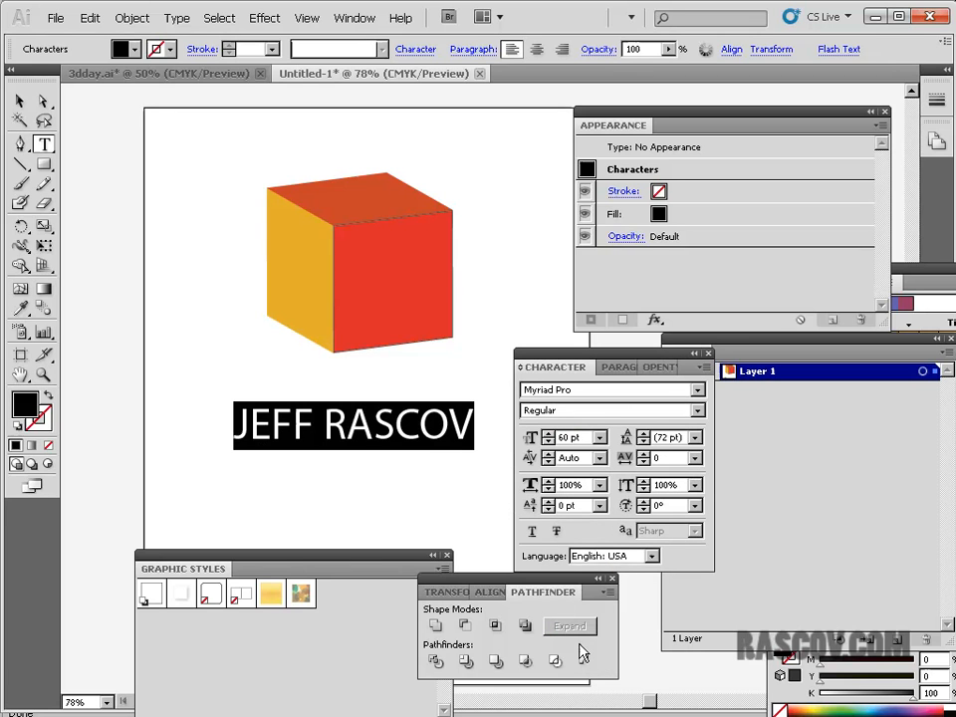
click(699, 390)
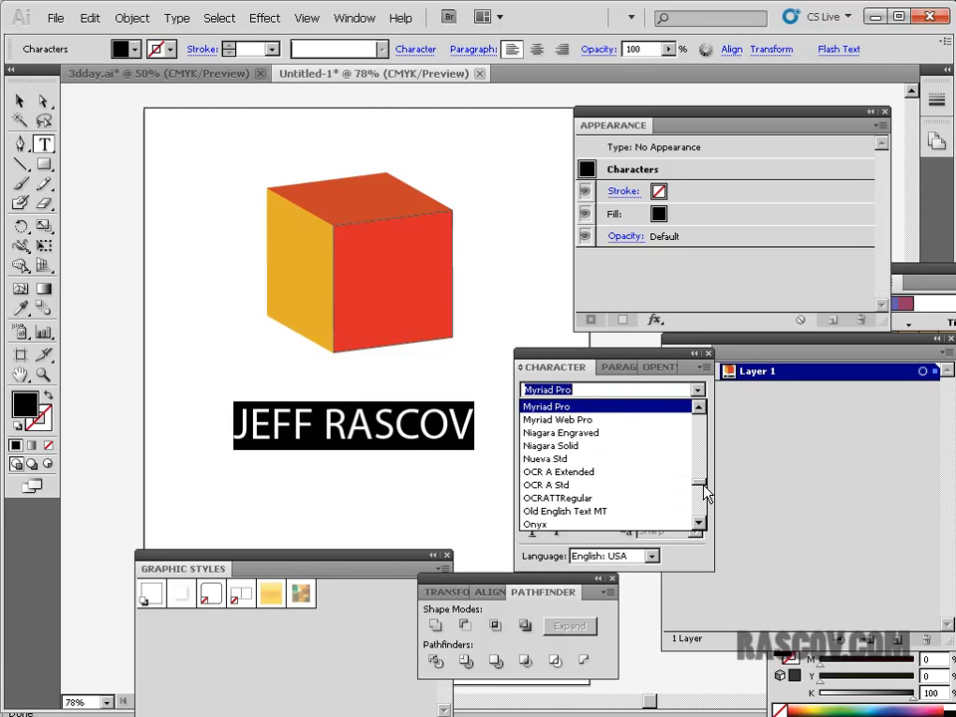
click(551, 445)
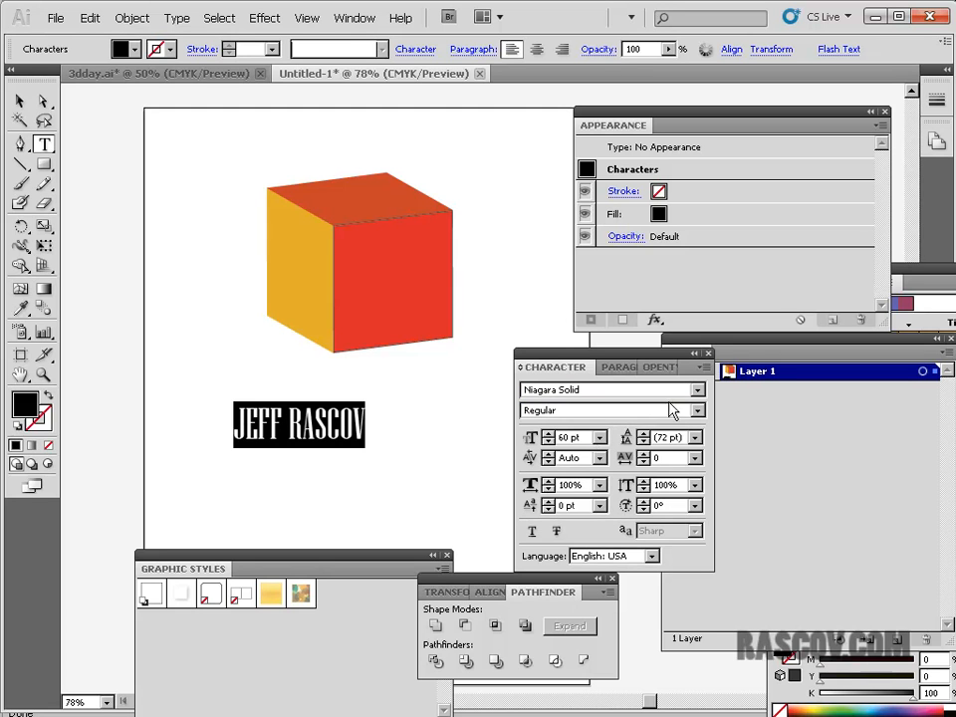
click(698, 391)
click(701, 409)
click(701, 410)
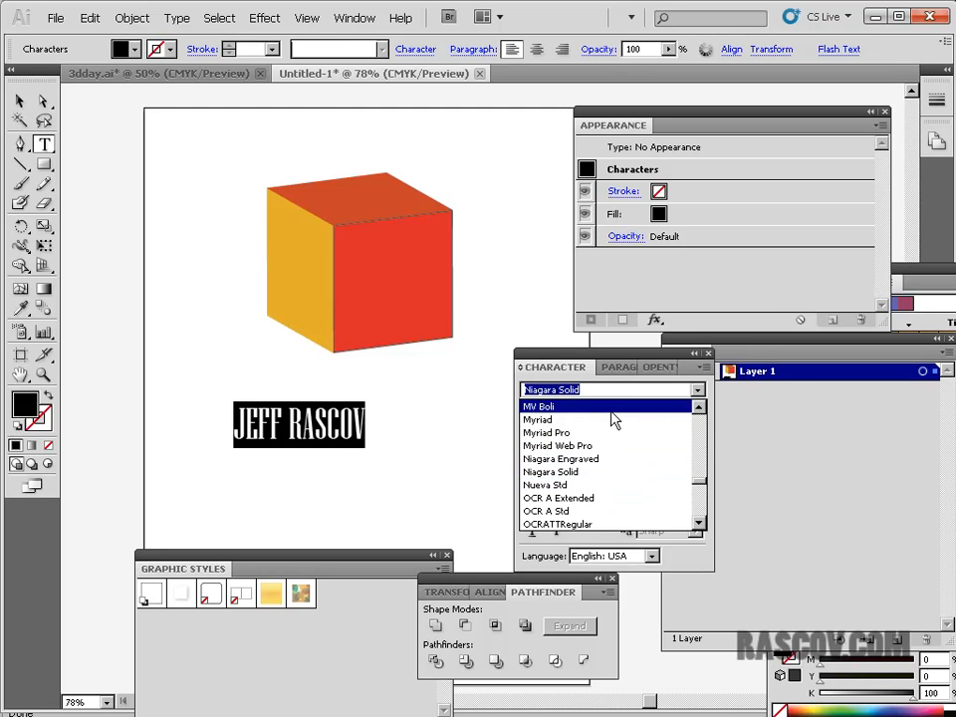
click(556, 429)
click(20, 101)
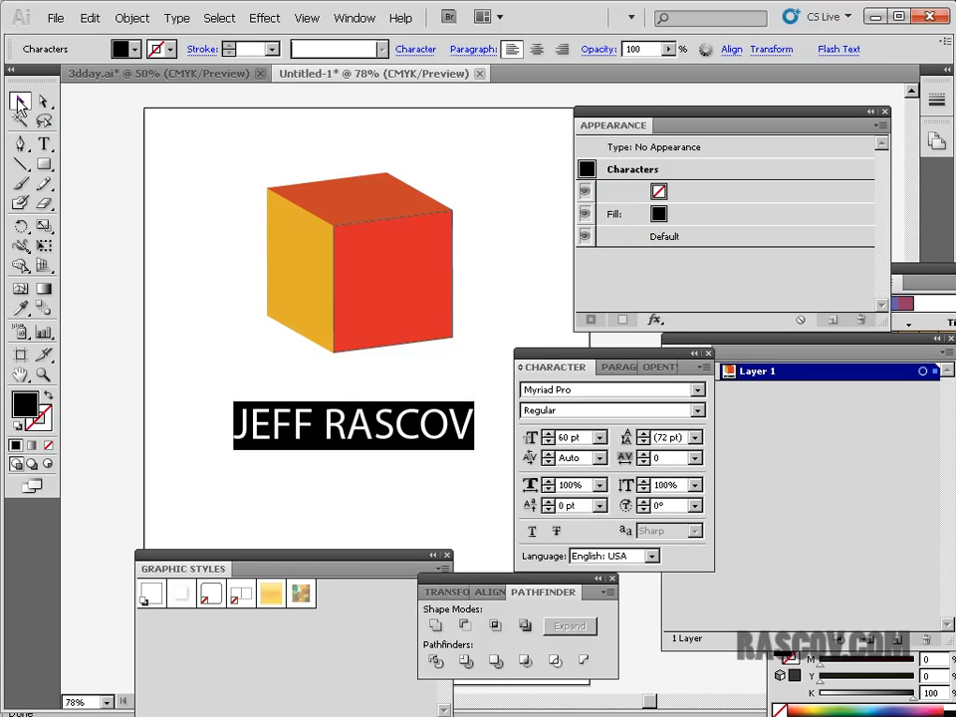
Move the headline up under the cube and preview a 3D extrusion on it, then cancel.
drag(367, 429, 384, 401)
click(307, 18)
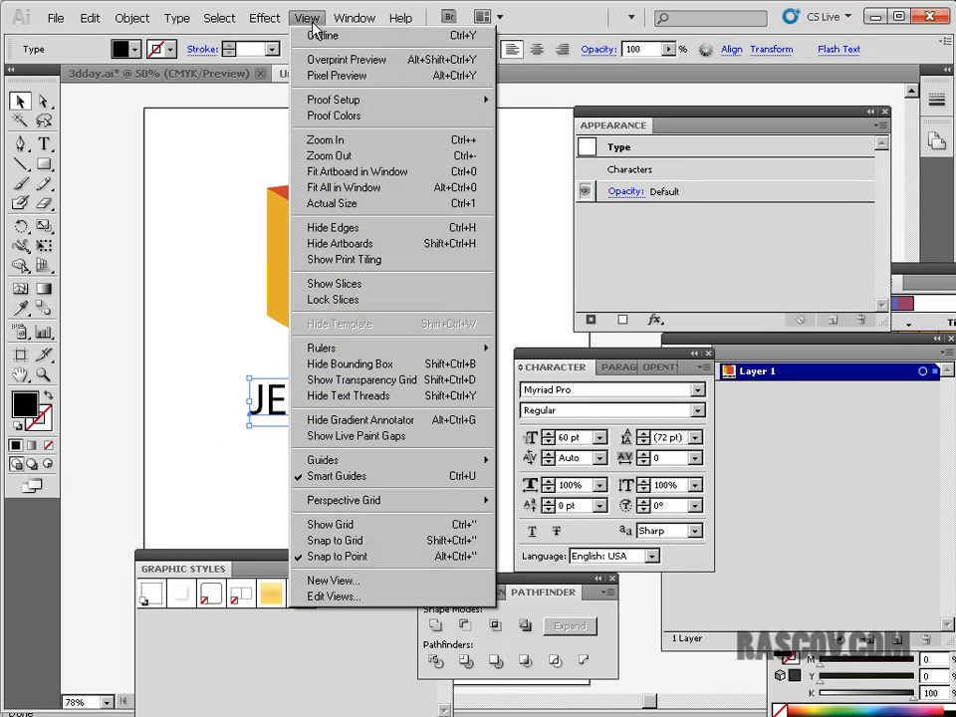
mouse_move(264, 18)
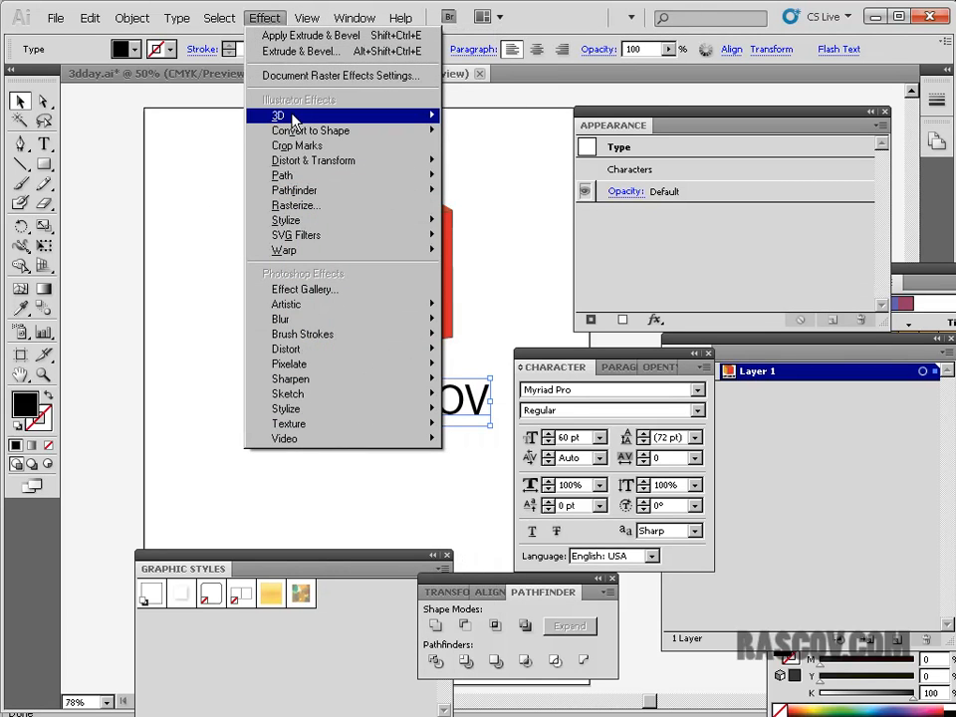
mouse_move(418, 116)
click(492, 119)
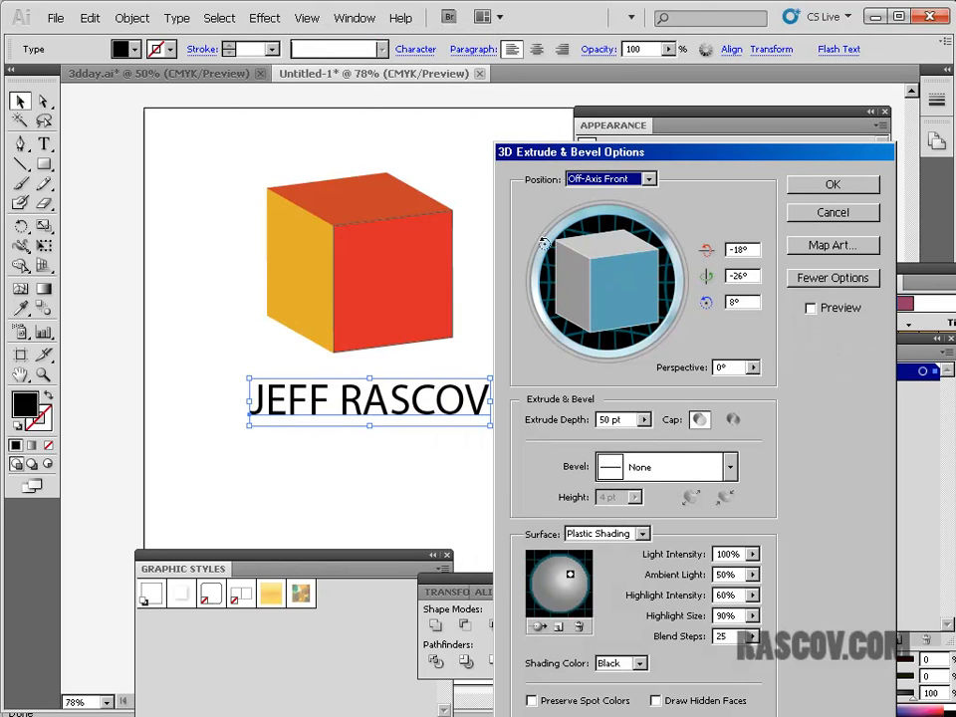
click(811, 308)
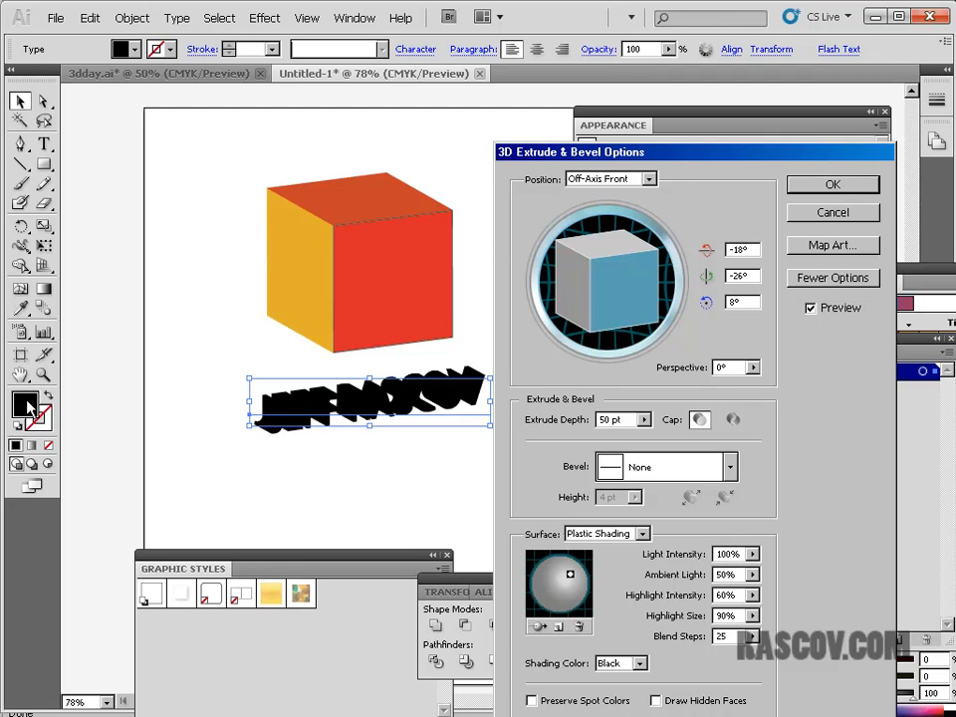
click(833, 212)
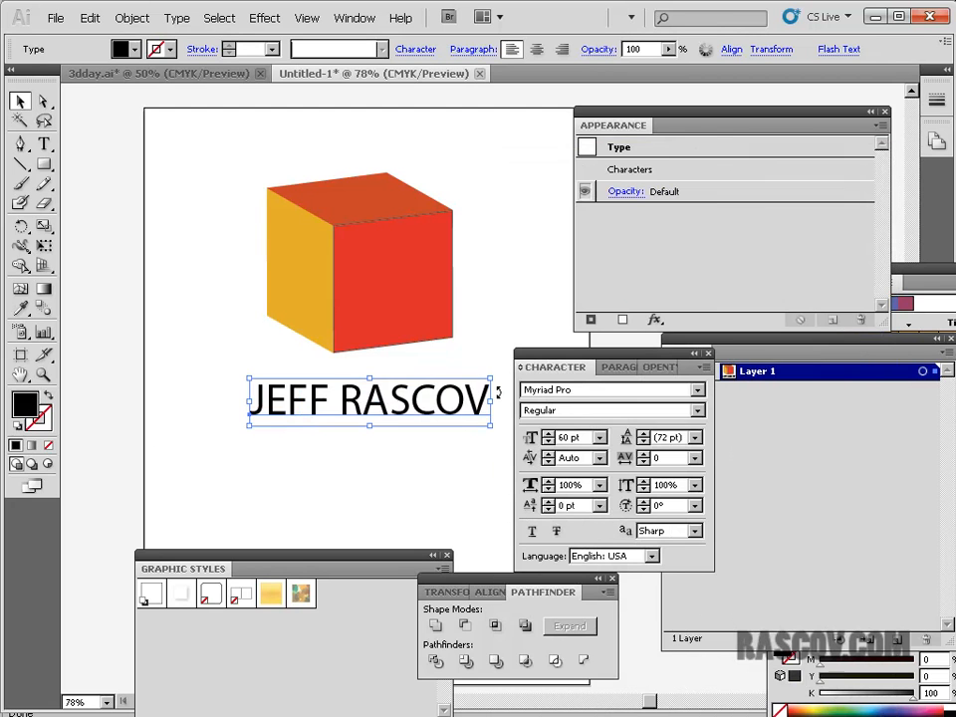
Fill the headline with pink and zoom in to frame it.
double_click(25, 406)
click(437, 269)
click(439, 252)
click(675, 250)
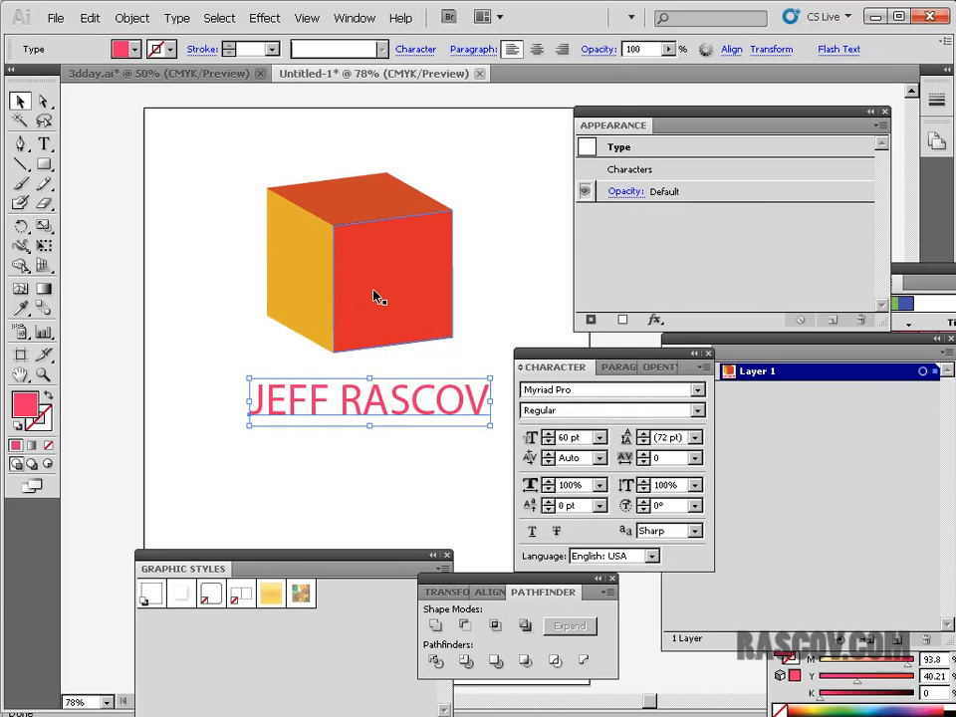
key(ctrl+plus)
key(ctrl+plus)
drag(242, 408, 279, 285)
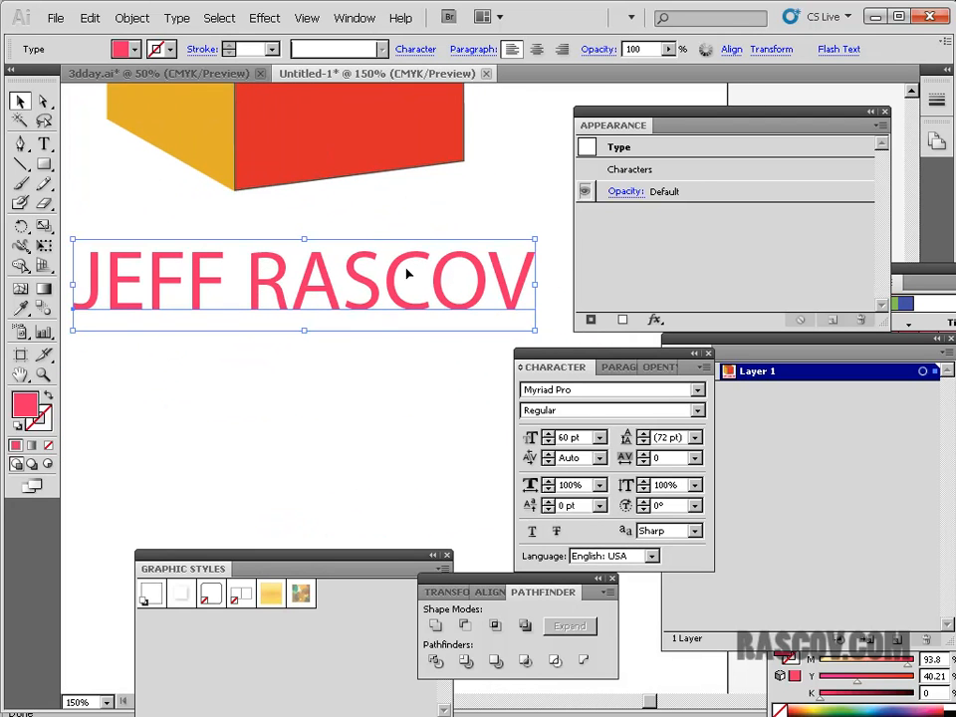
Extrude the pink headline 19 pt at -13°, -17°, -1°, with the light moved lower and caps on.
click(264, 18)
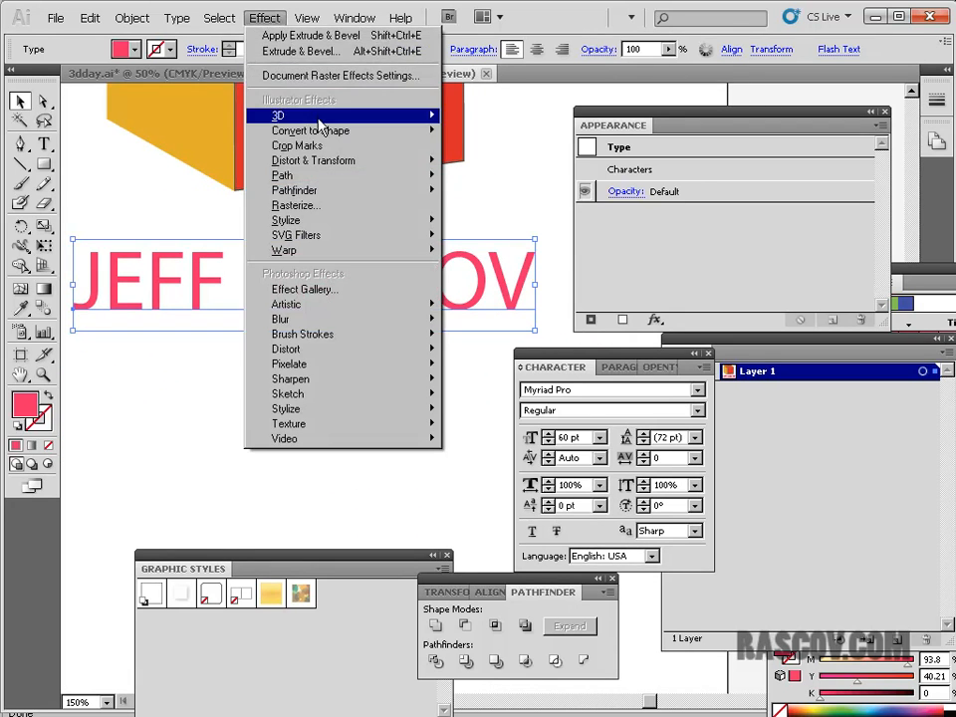
mouse_move(318, 118)
click(536, 120)
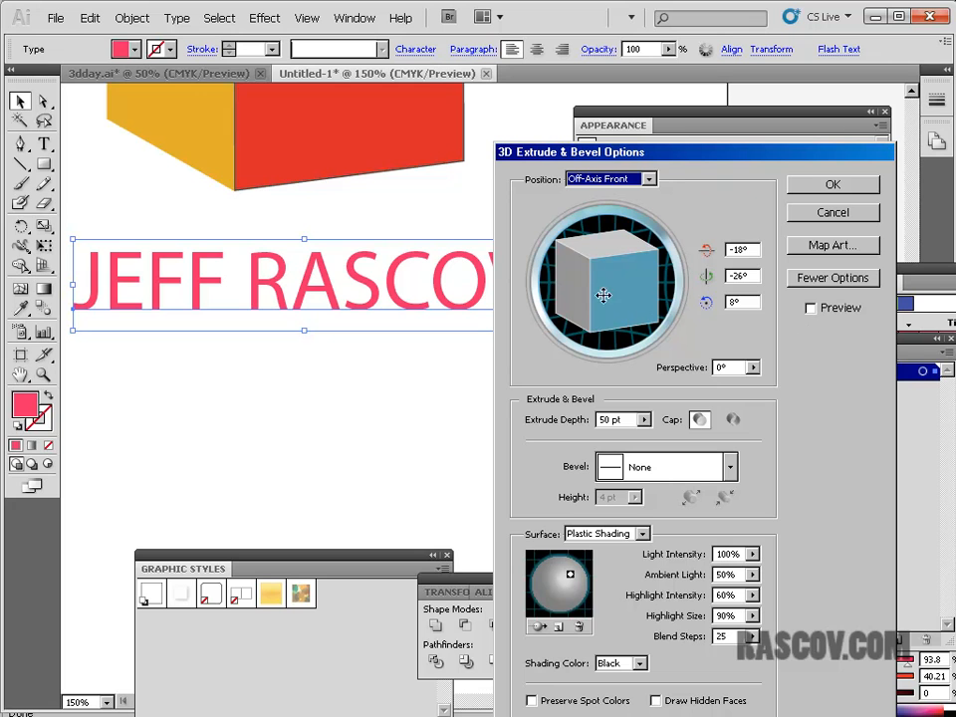
click(810, 309)
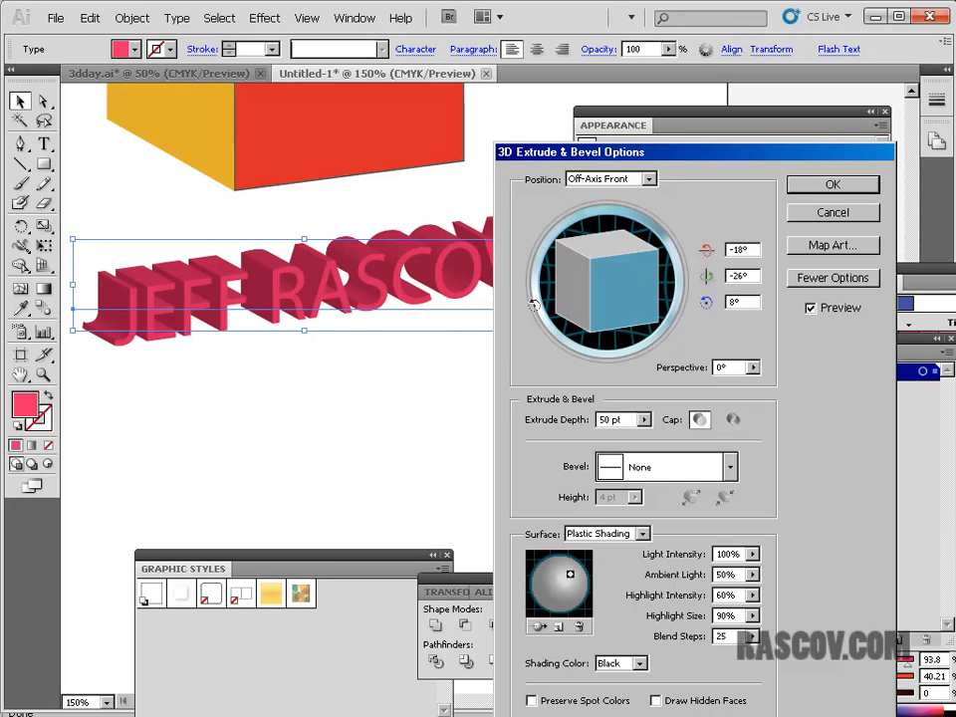
drag(647, 297, 616, 279)
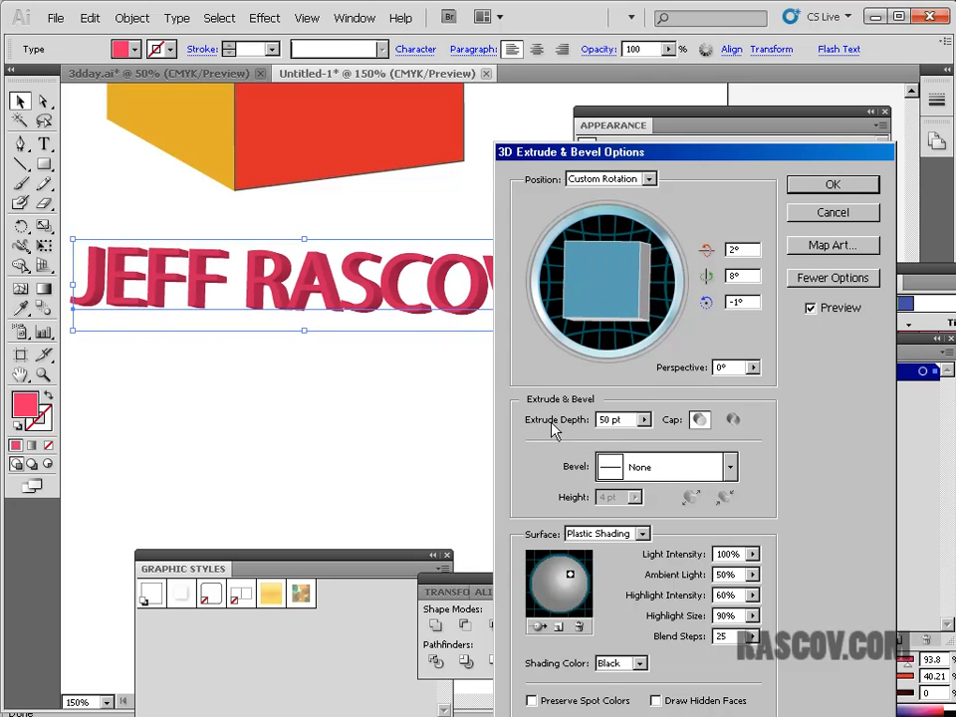
click(642, 420)
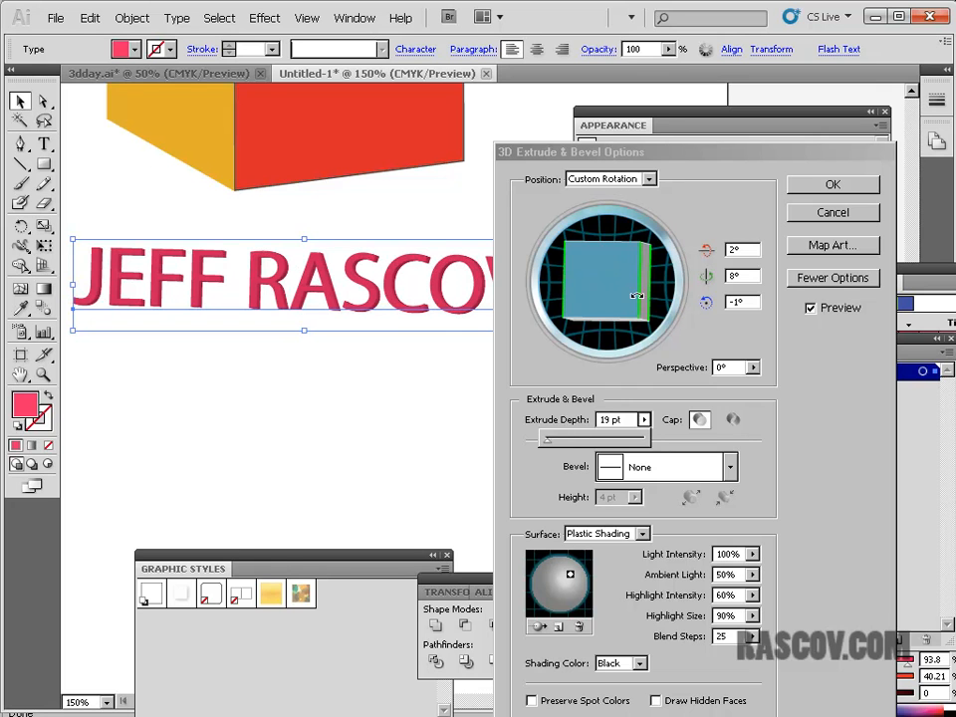
drag(616, 292, 646, 312)
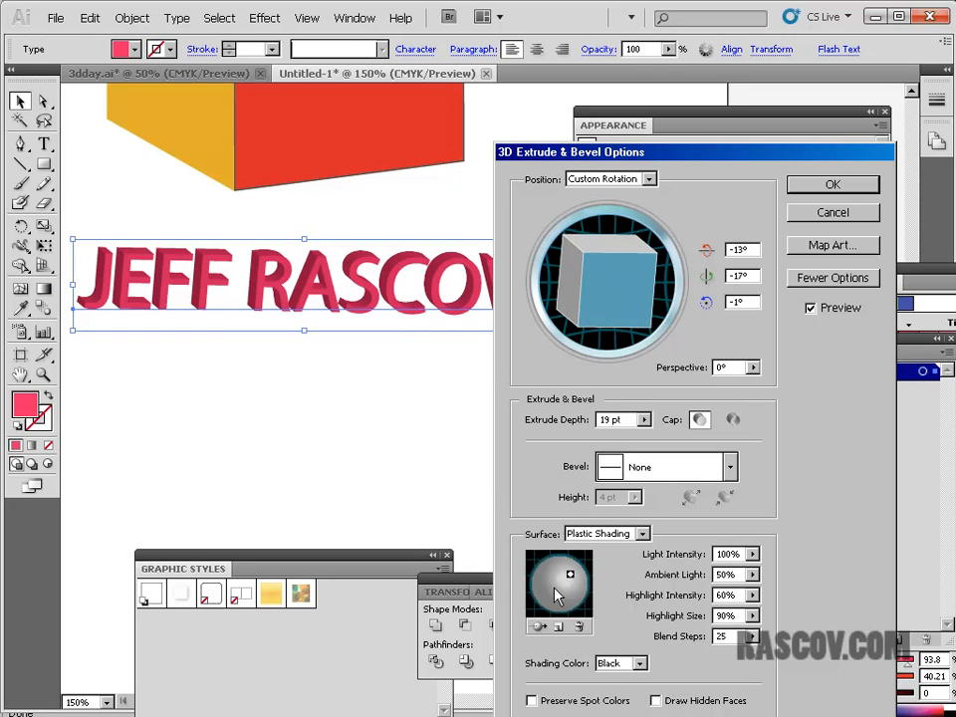
mouse_move(570, 577)
mouse_down()
mouse_move(553, 606)
mouse_move(543, 596)
mouse_up()
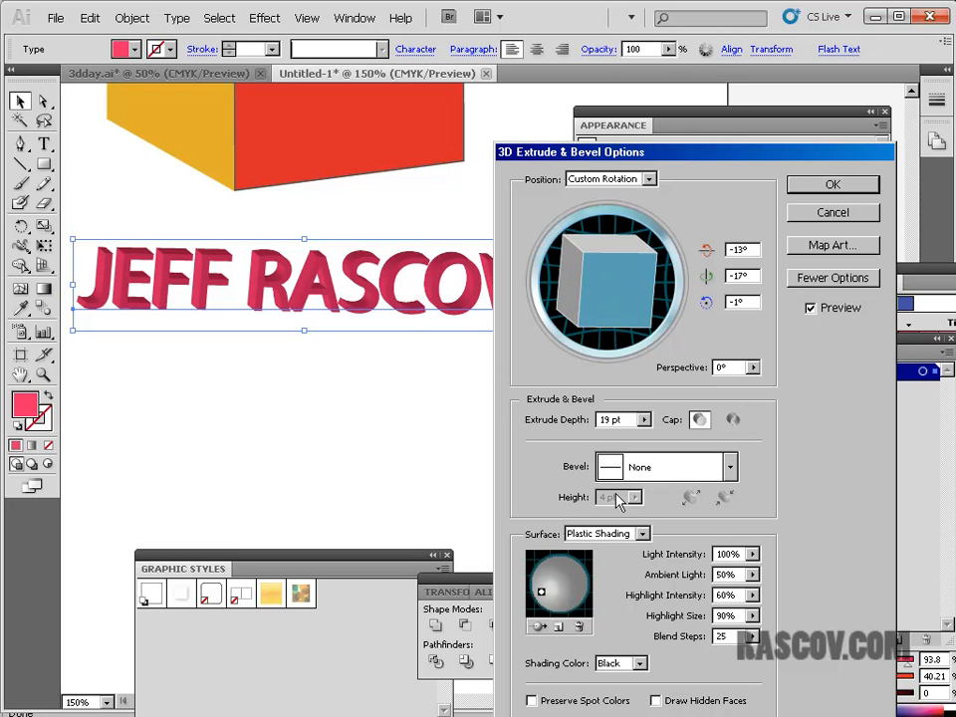
click(734, 422)
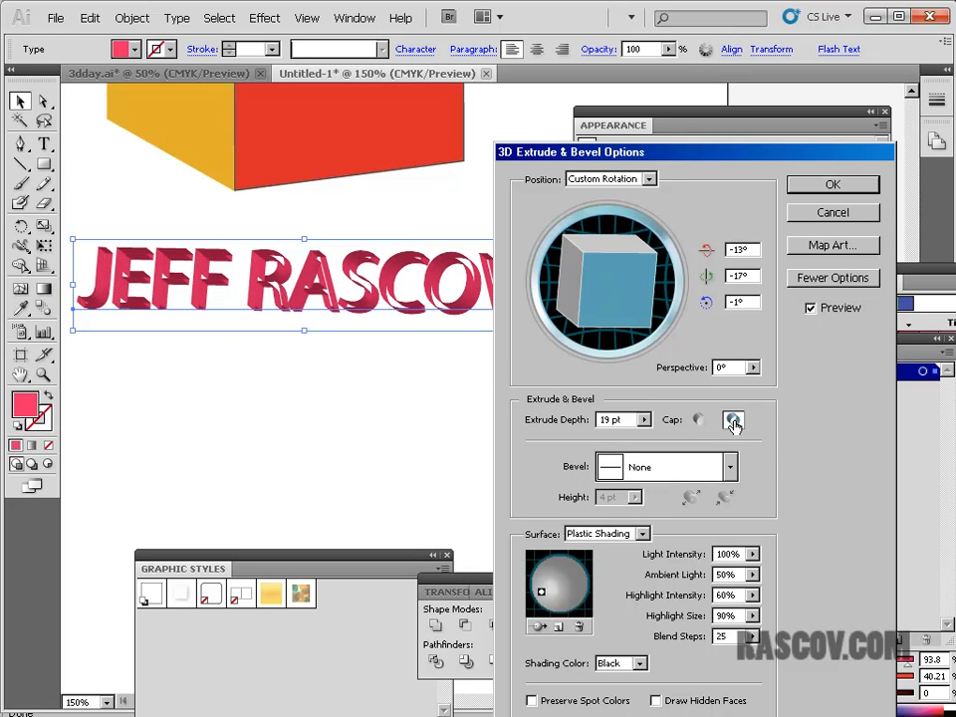
click(700, 420)
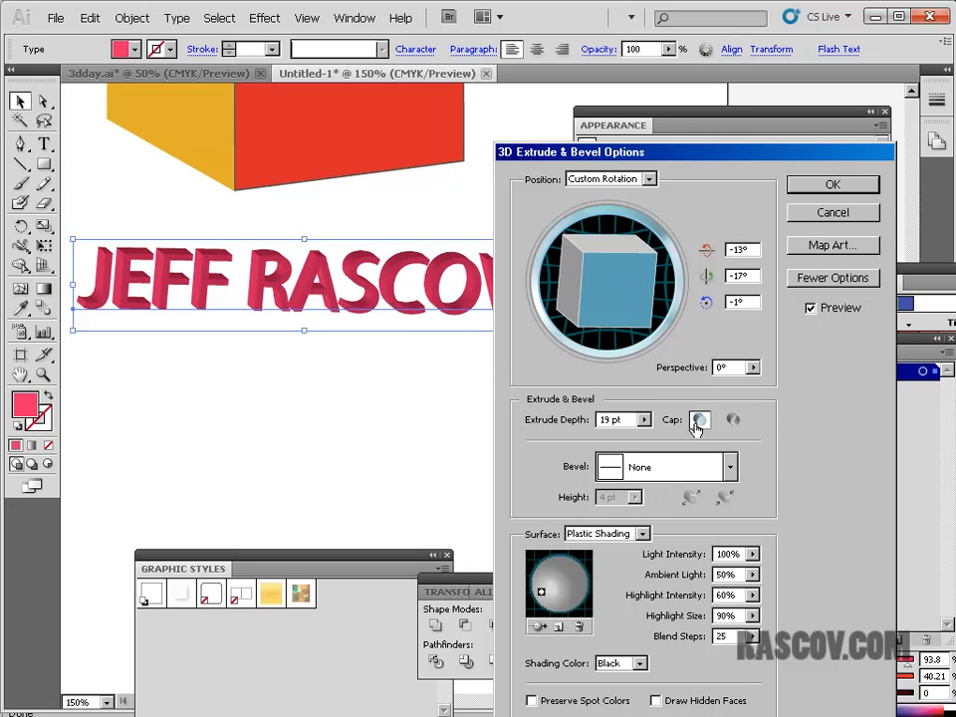
click(833, 187)
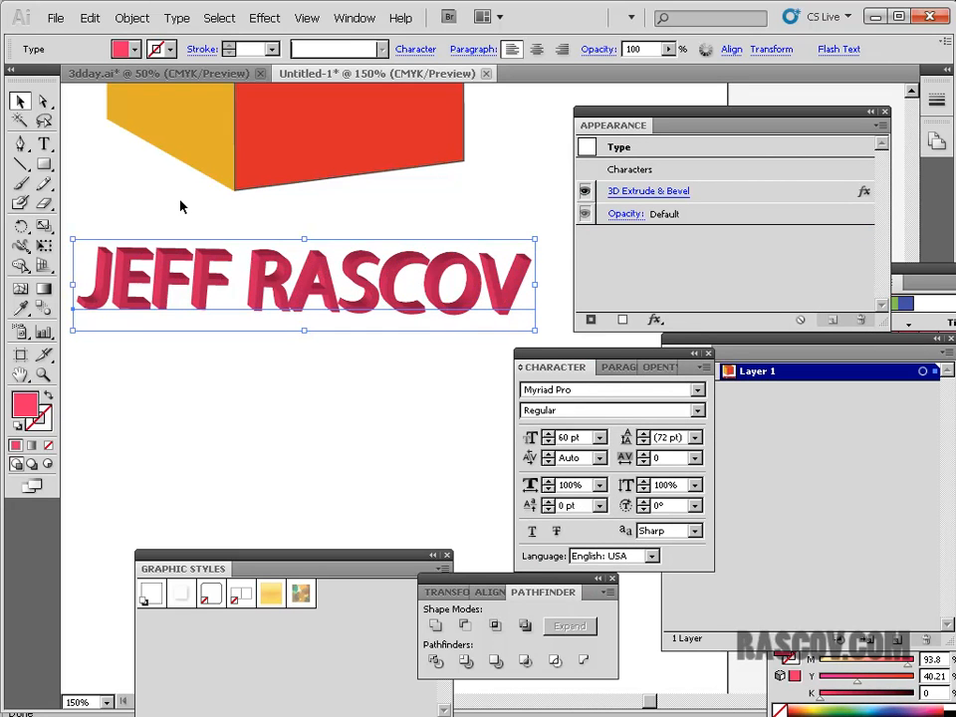
Wrap the 3D headline in a 4x4 mesh envelope.
click(132, 18)
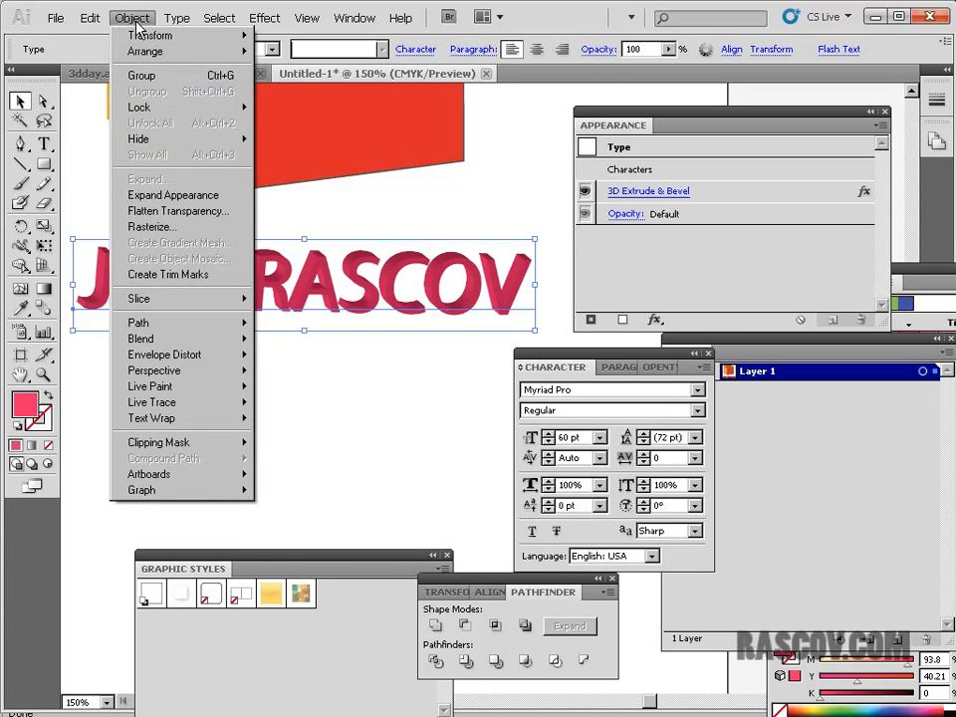
mouse_move(89, 22)
mouse_move(129, 20)
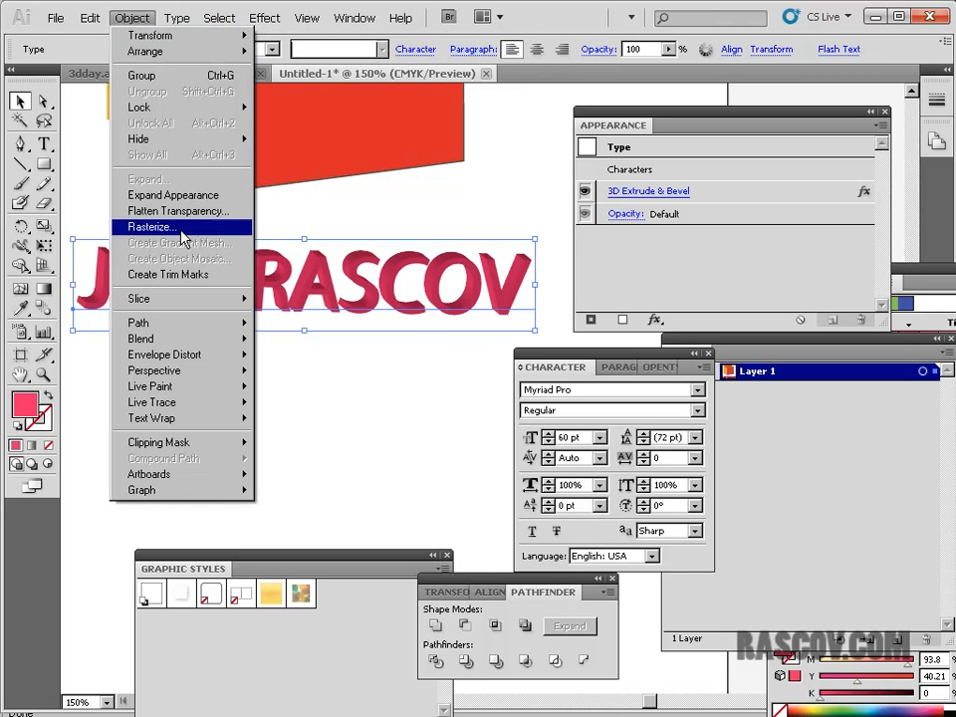
mouse_move(191, 365)
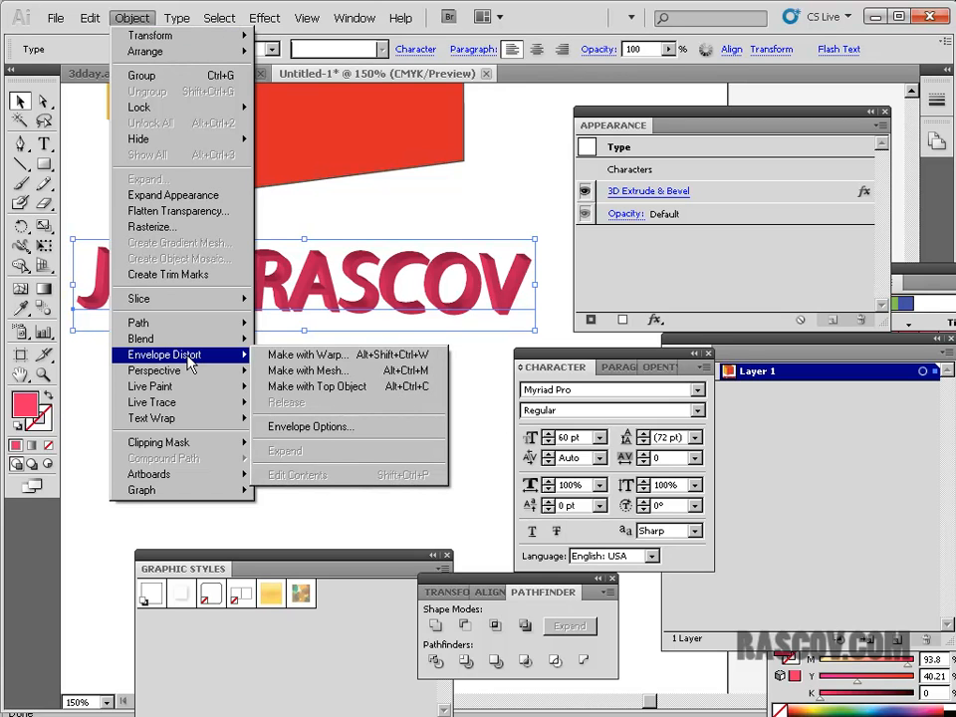
click(359, 381)
click(546, 340)
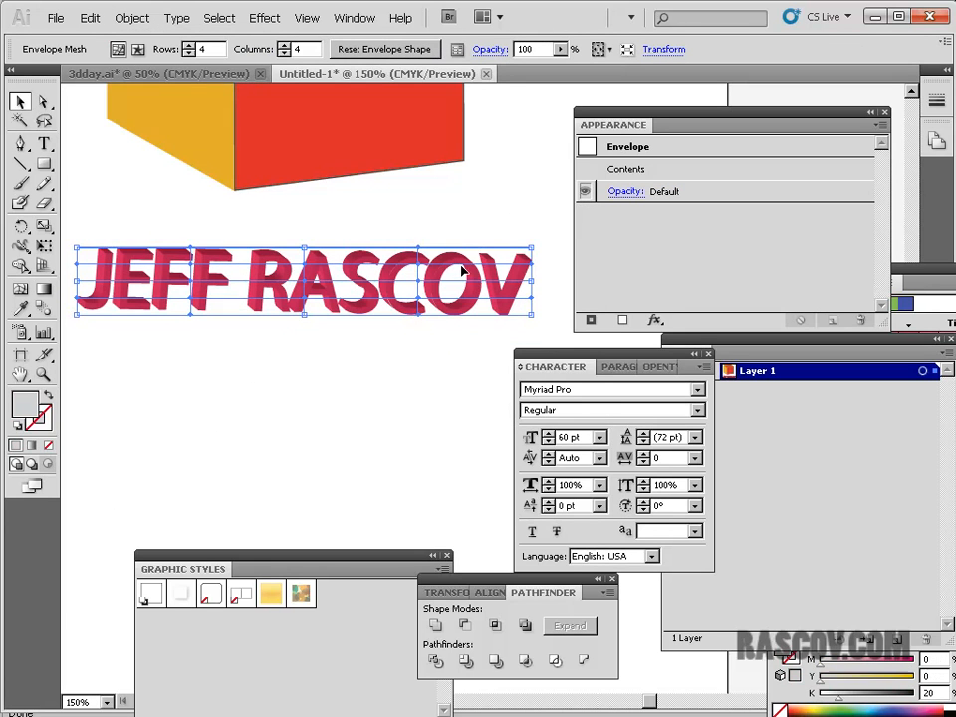
Drag mesh points to arch the top edge, bulge the lower left, and dip the top right.
drag(429, 252, 428, 218)
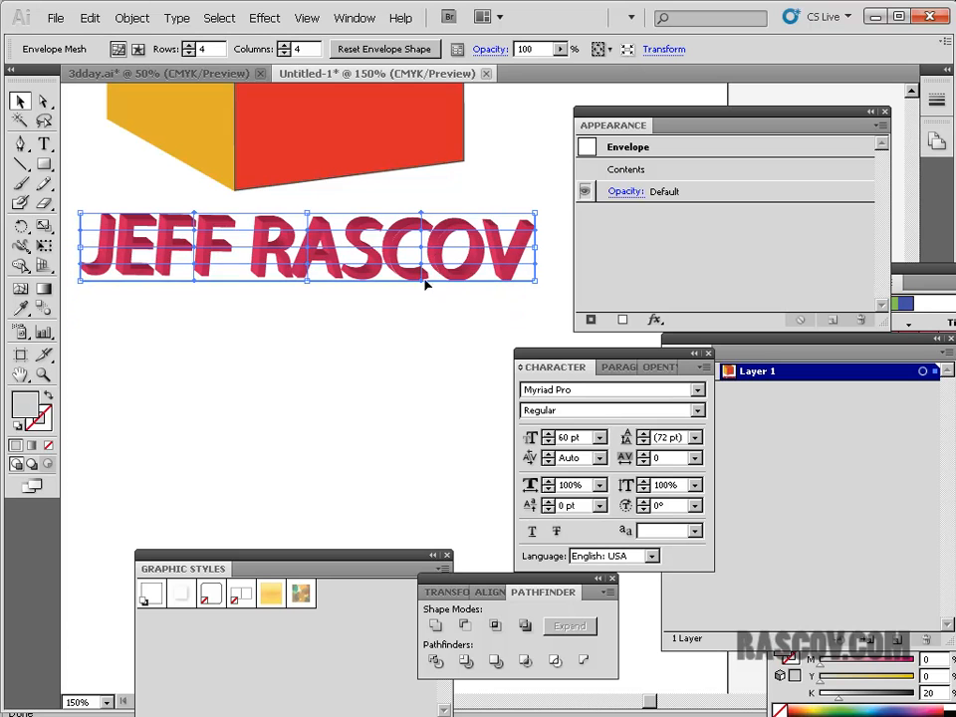
drag(421, 284, 423, 336)
click(424, 317)
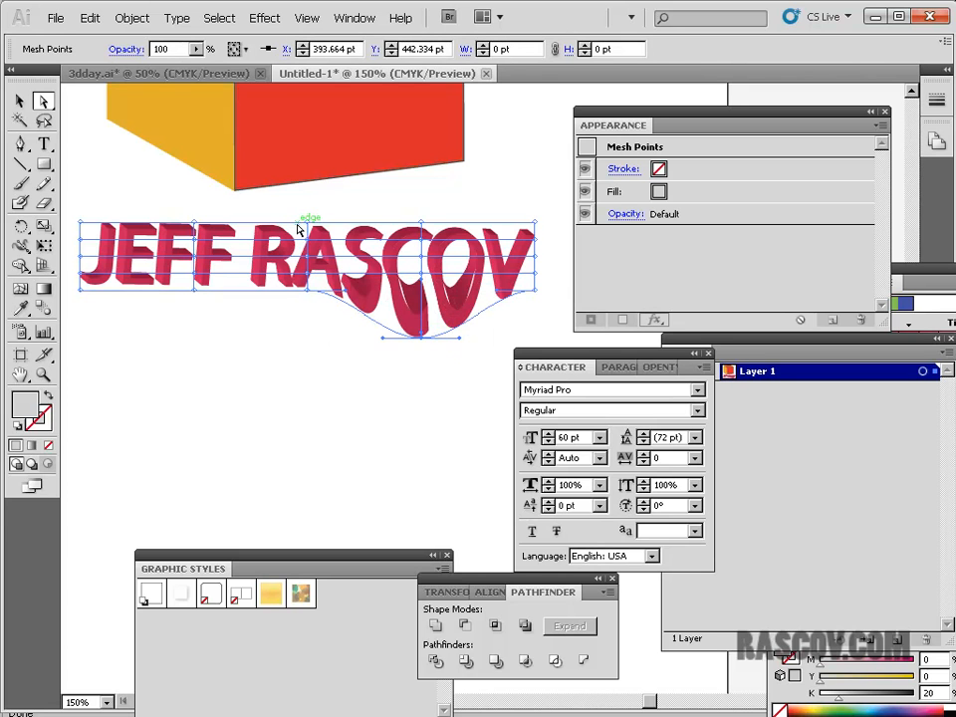
drag(307, 223, 309, 204)
drag(303, 290, 302, 336)
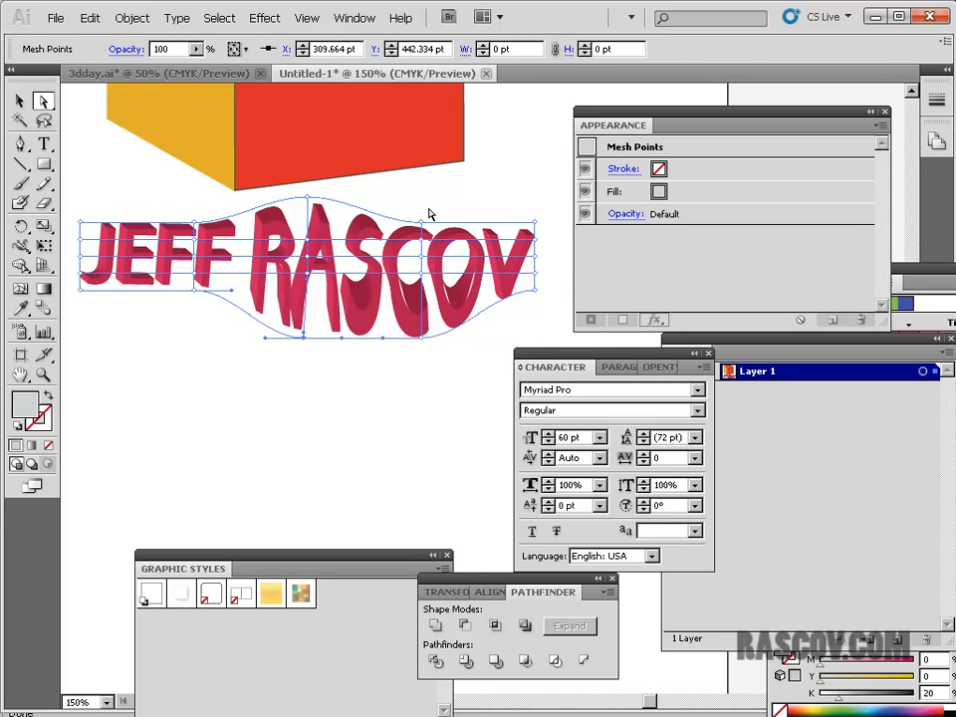
mouse_move(424, 226)
mouse_down()
mouse_move(417, 248)
mouse_move(417, 207)
mouse_move(414, 256)
mouse_move(408, 240)
mouse_up()
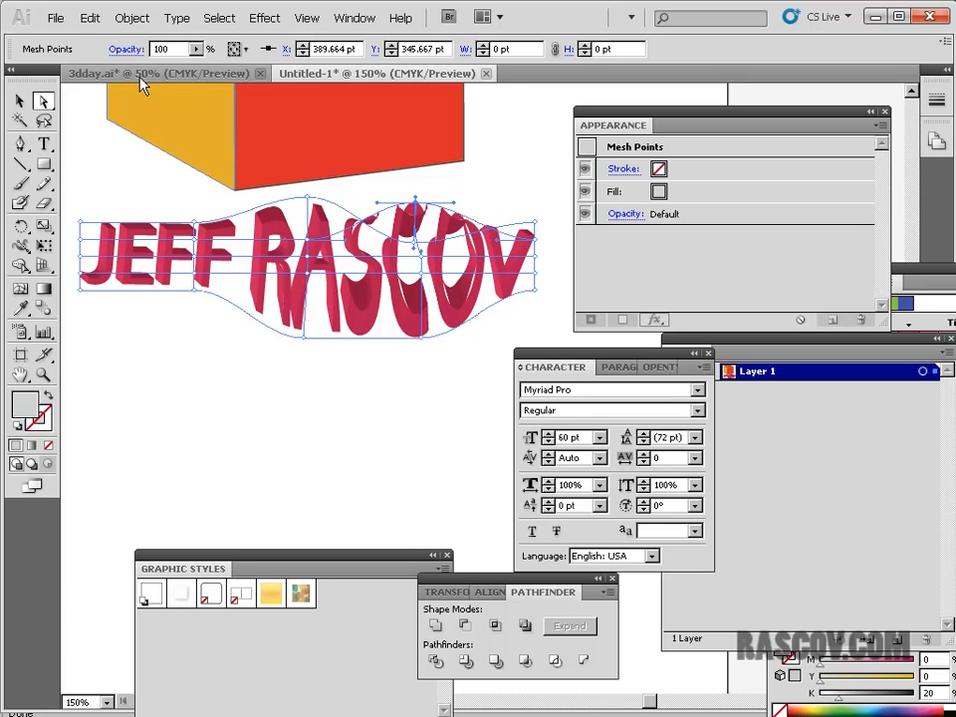
Undo the last two mesh edits, raise the top-left corner to stretch the J, and deselect.
click(92, 18)
click(97, 20)
click(92, 18)
click(94, 33)
click(91, 17)
click(94, 33)
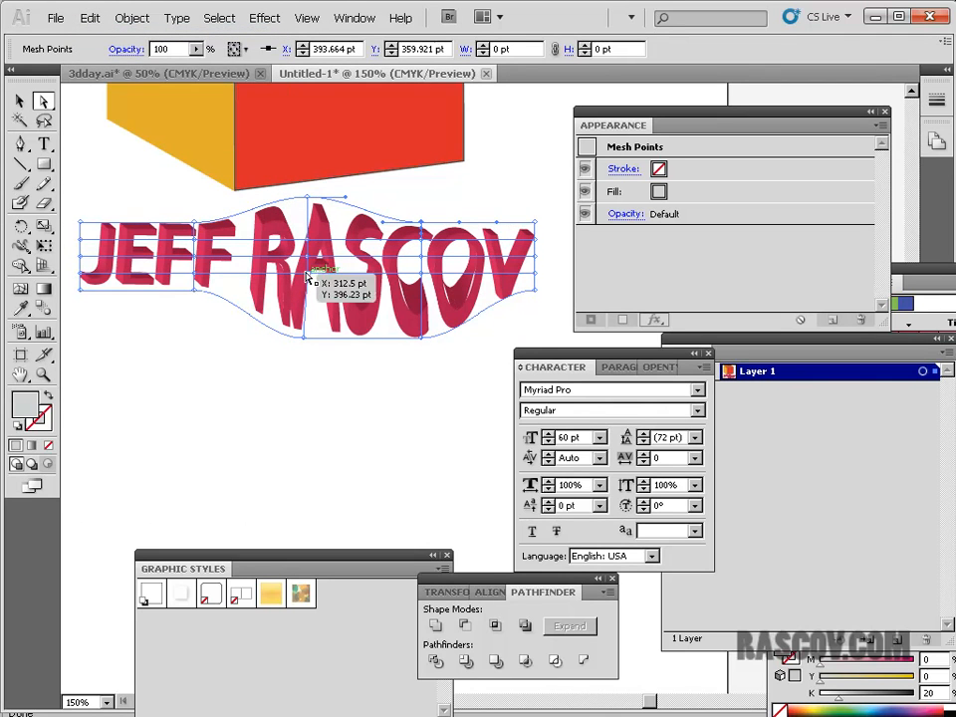
drag(79, 223, 81, 189)
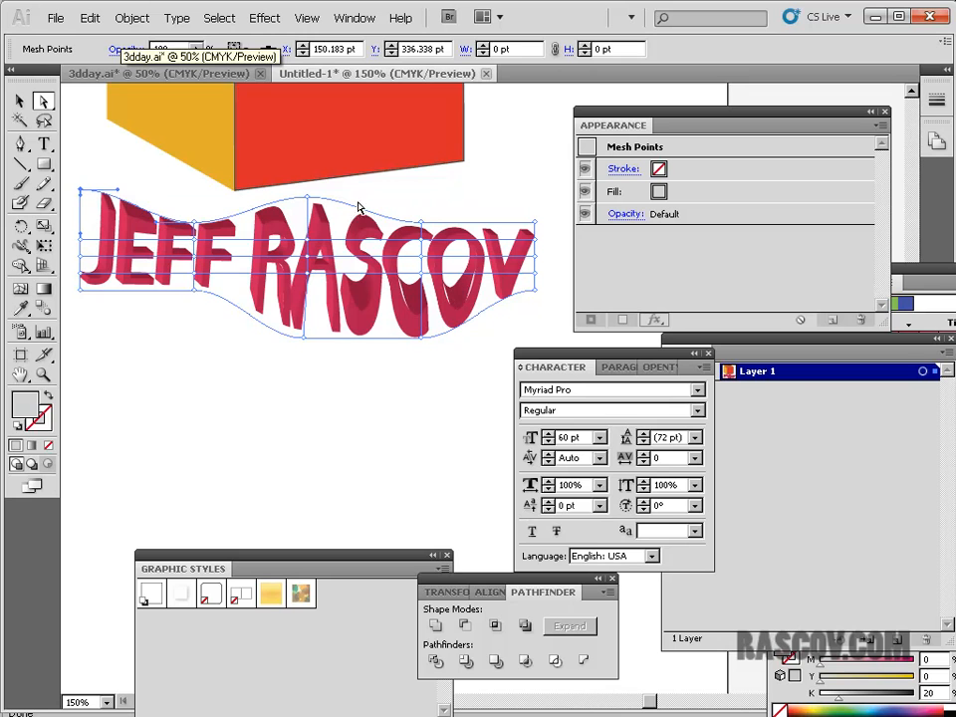
click(20, 101)
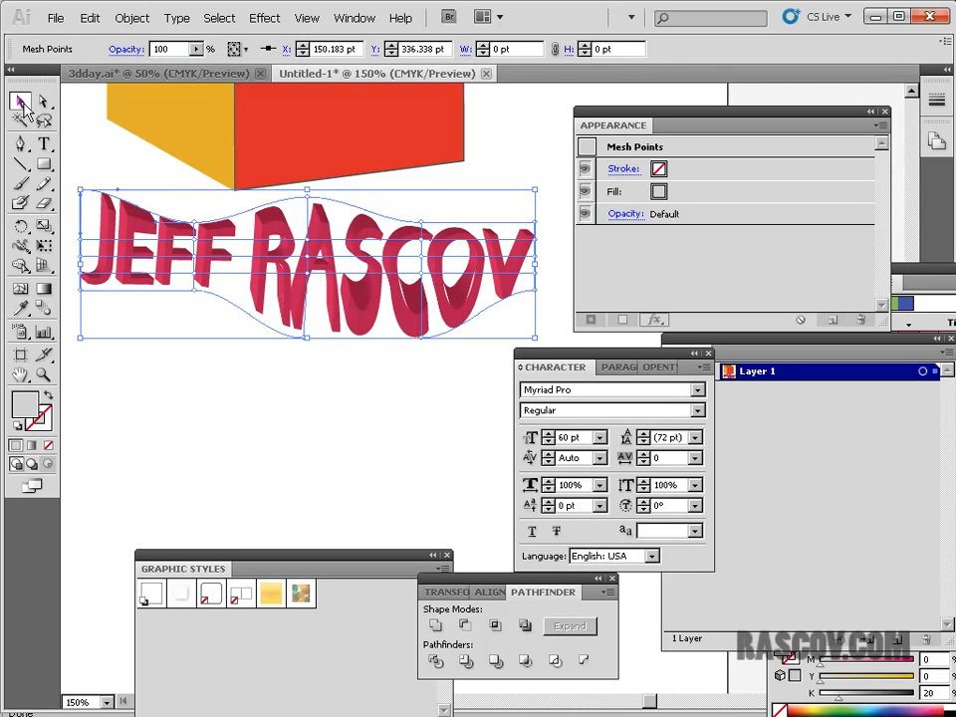
click(289, 386)
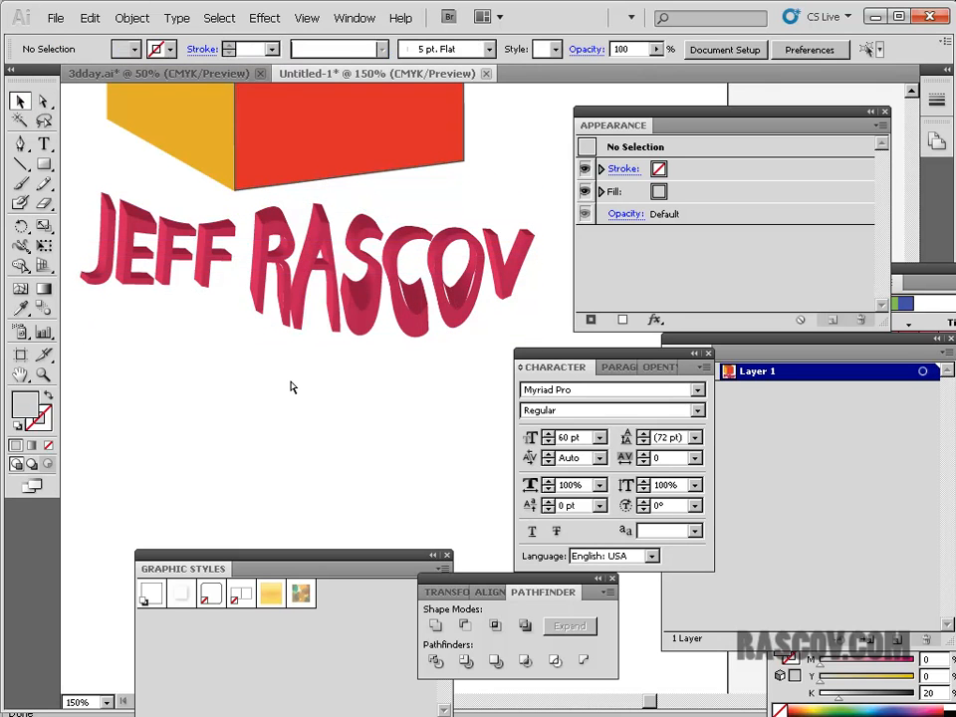
Zoom out, select the whole cube group, and open Envelope Distort's Make with Warp settings.
key(ctrl+minus)
key(ctrl+minus)
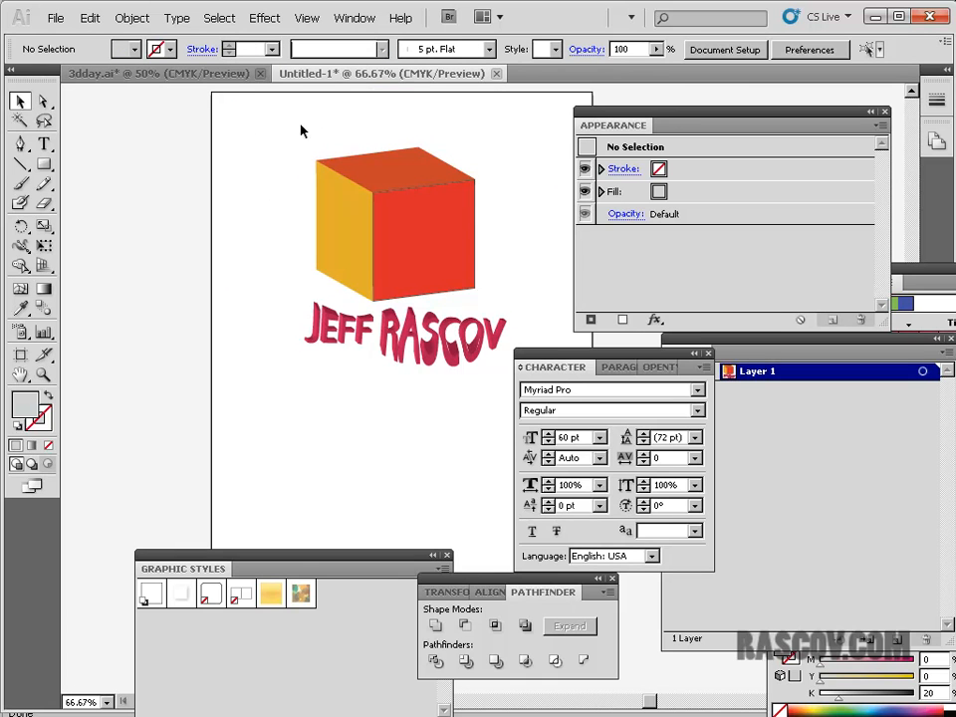
drag(258, 145, 502, 263)
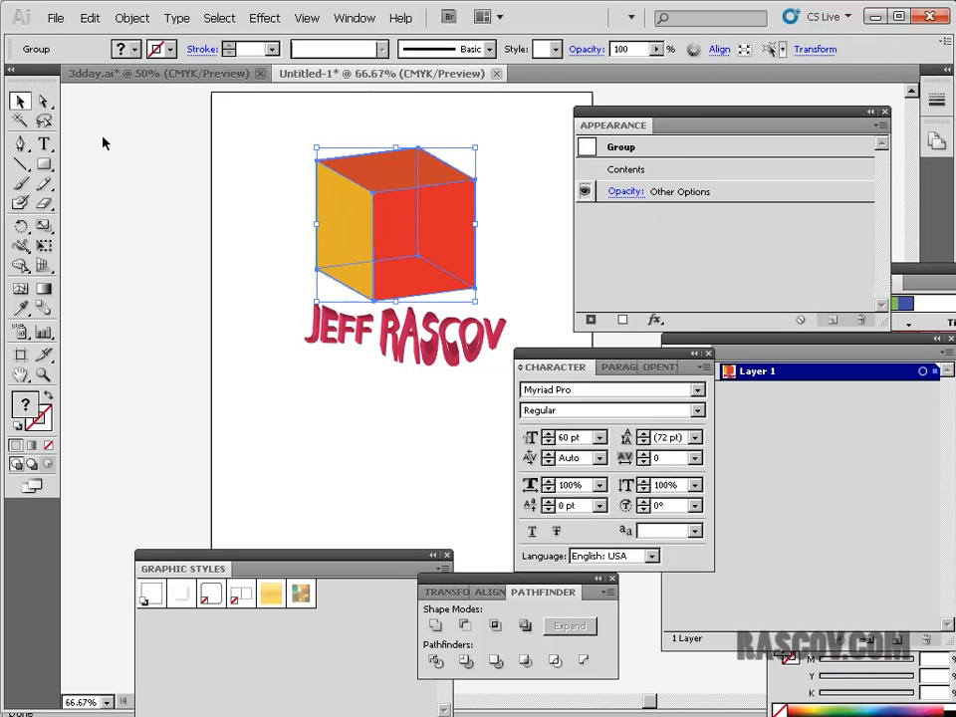
click(43, 100)
click(89, 18)
mouse_move(130, 18)
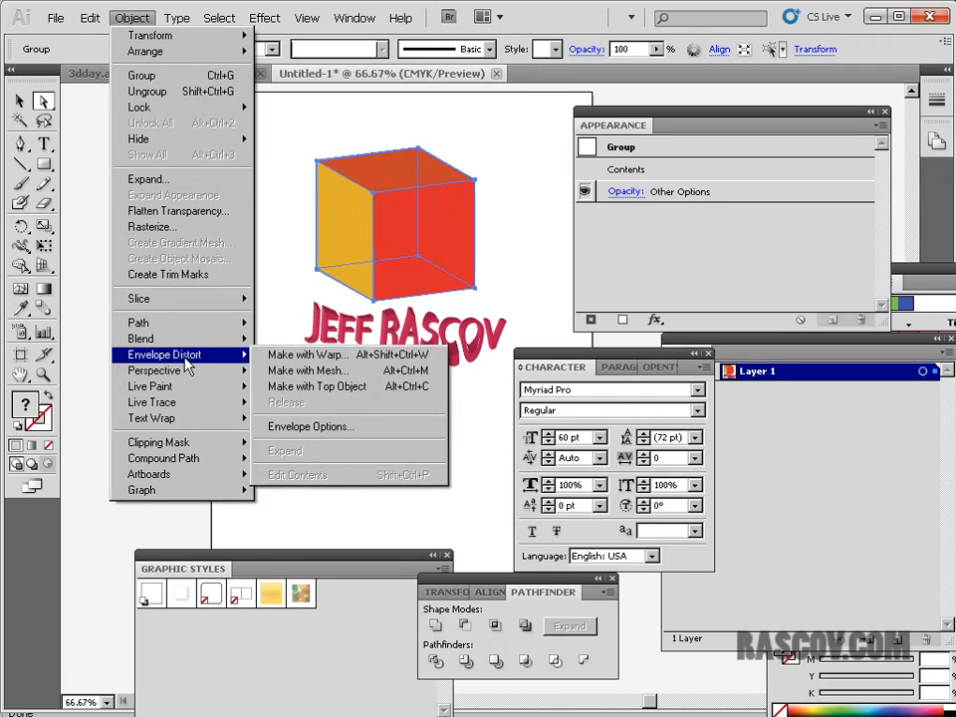
click(298, 355)
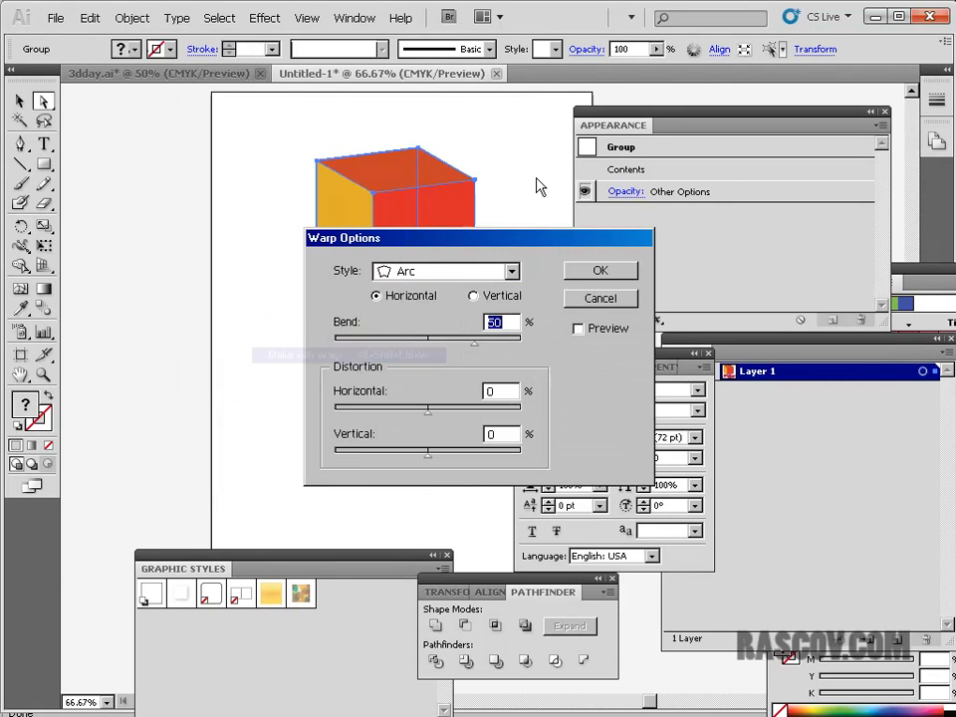
Warp the cube with an Arc style at -27% bend, nudge it up-right, and deselect.
drag(476, 242, 473, 321)
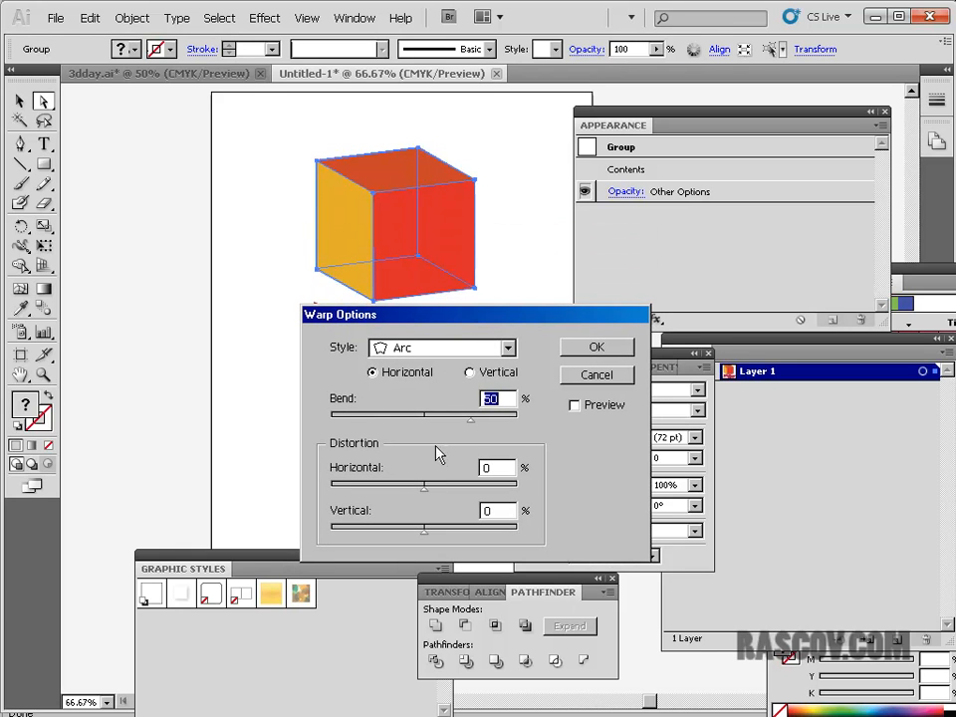
click(575, 405)
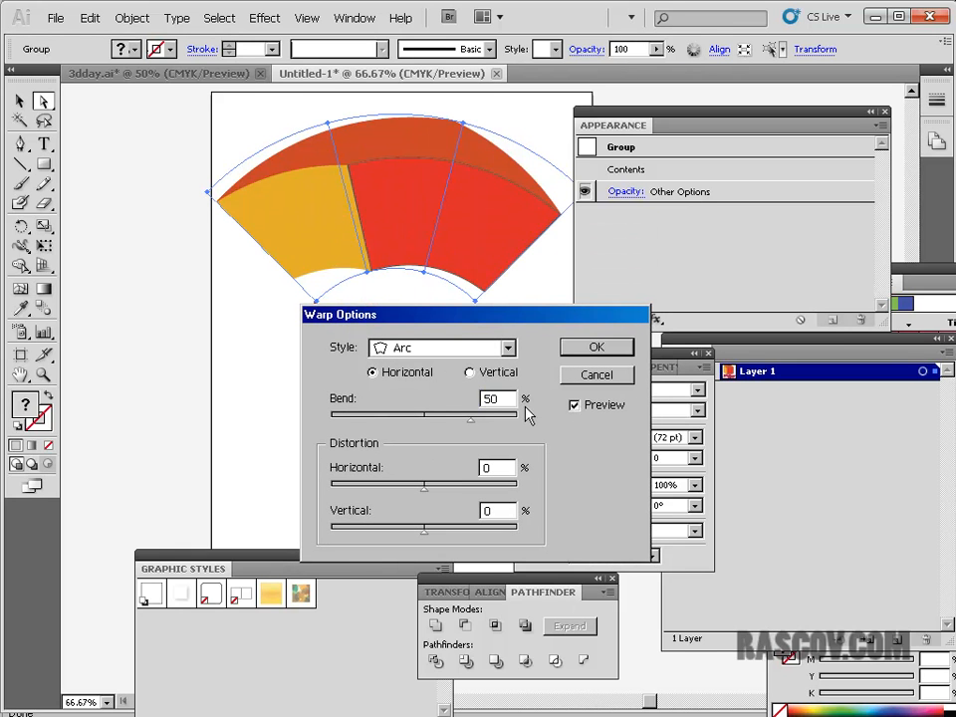
drag(446, 423, 397, 425)
drag(466, 320, 475, 385)
click(603, 407)
drag(422, 264, 437, 247)
key(ctrl+shift+a)
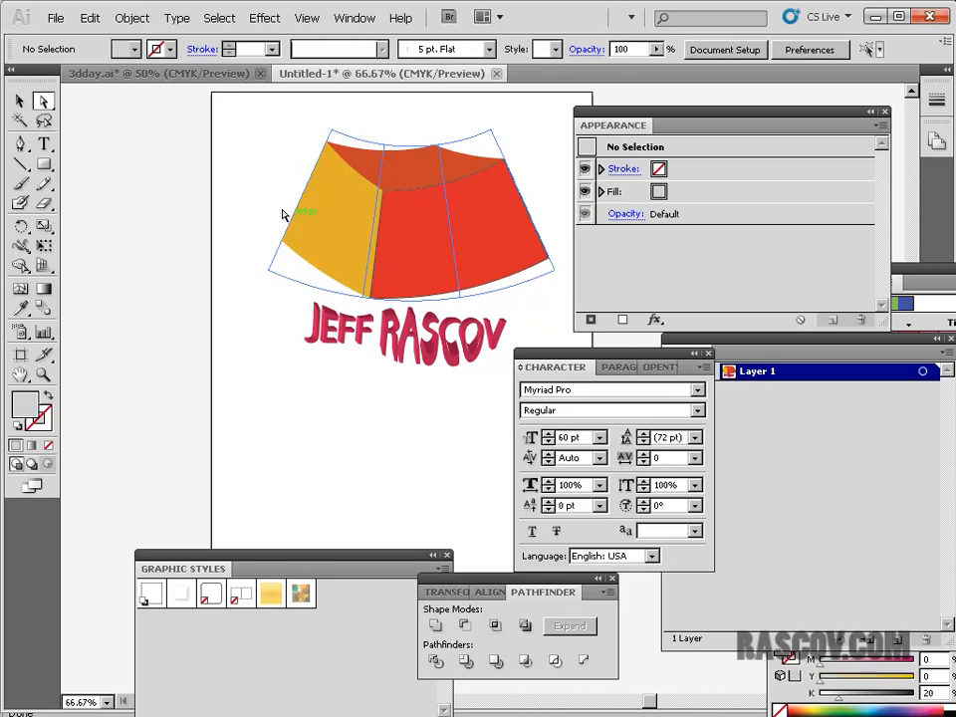
key(v)
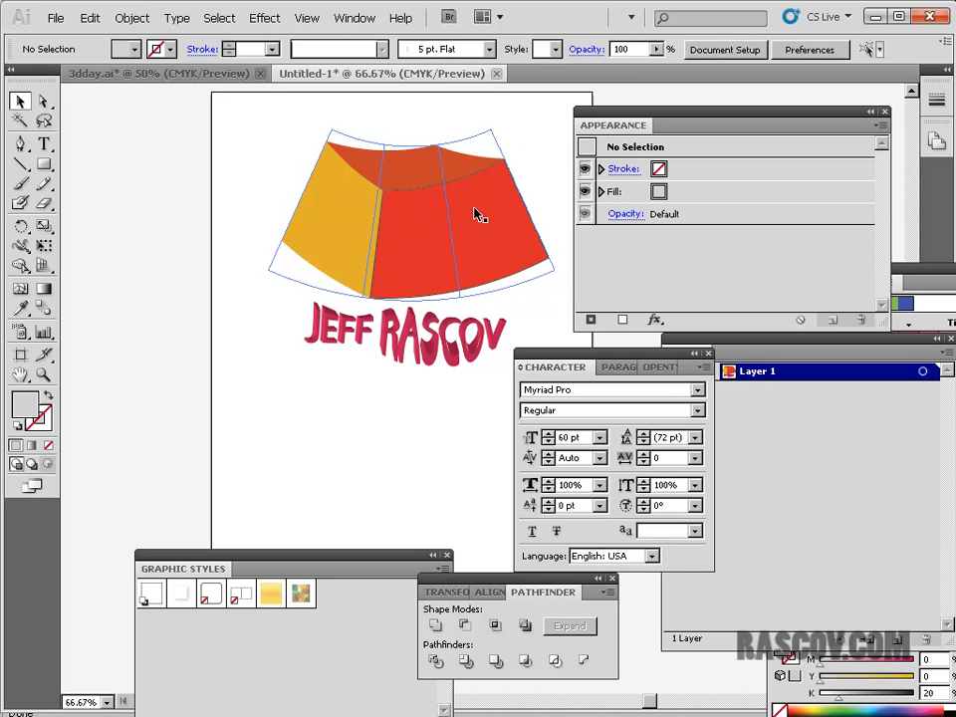